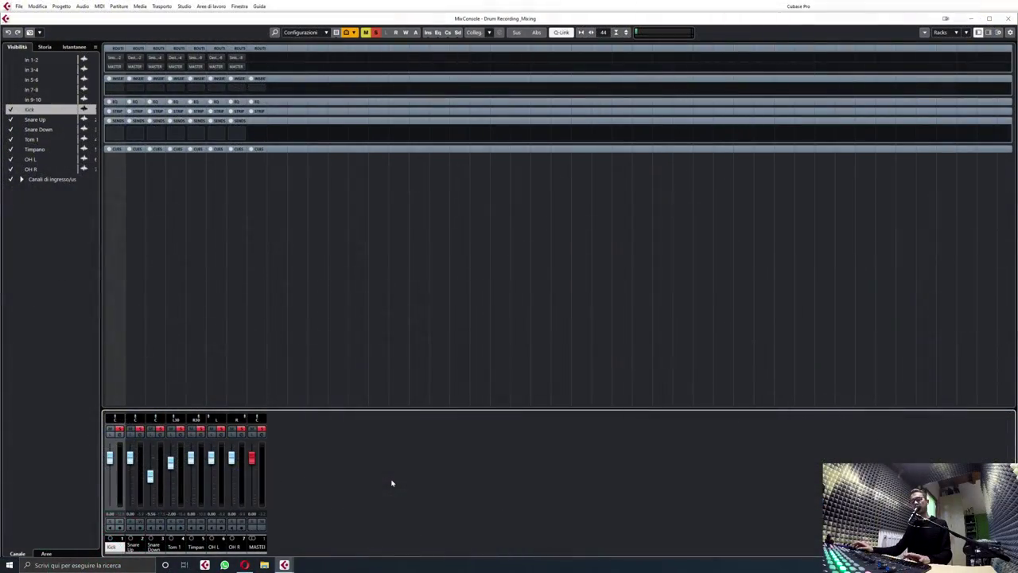
# - Add two stereo group tracks routed to the MASTER output
pyautogui.doubleClick(391, 483)
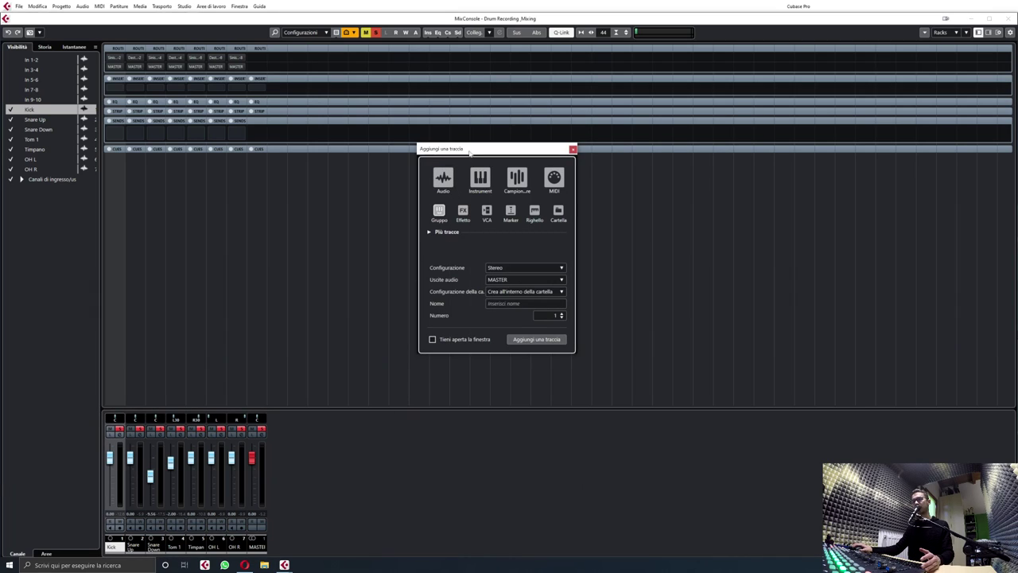
pyautogui.moveTo(468, 153); pyautogui.dragTo(519, 157)
pyautogui.click(613, 317)
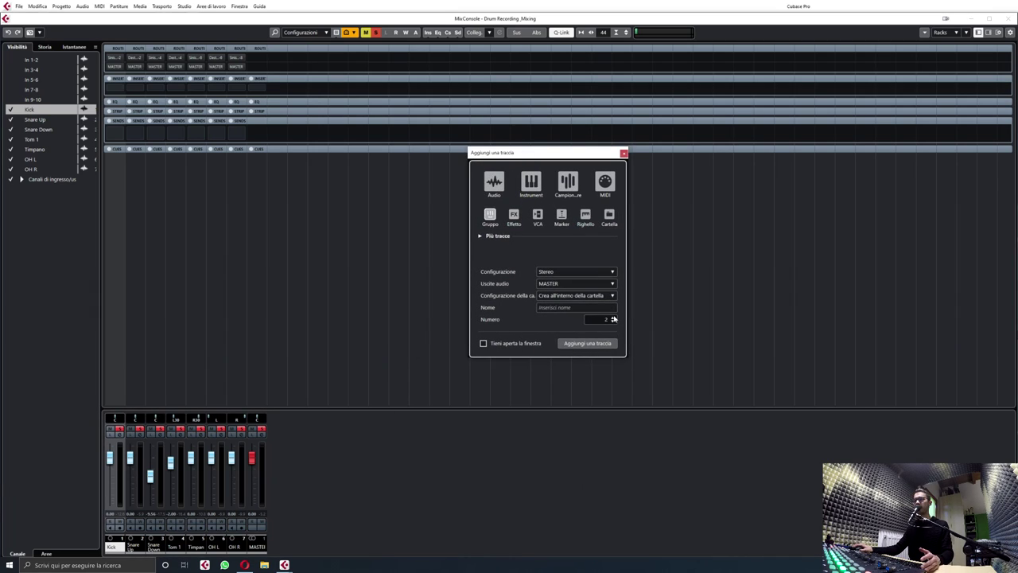
pyautogui.click(605, 343)
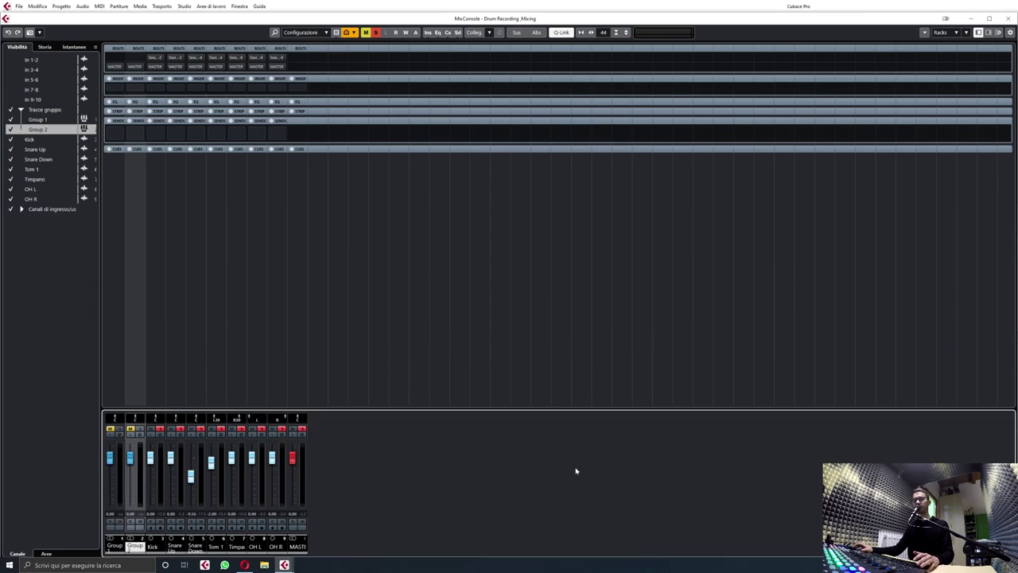
# - Move the group tracks folder below the audio tracks and rename the first group as OH
pyautogui.press('F3')
pyautogui.moveTo(89, 94); pyautogui.dragTo(125, 421)
pyautogui.doubleClick(127, 313)
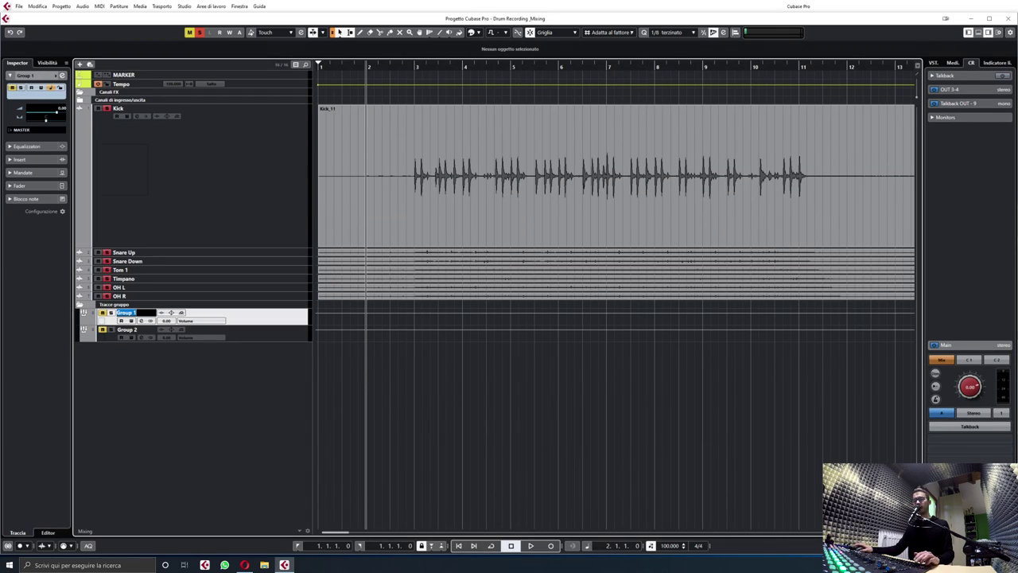
pyautogui.write('OH')
pyautogui.press('Return')
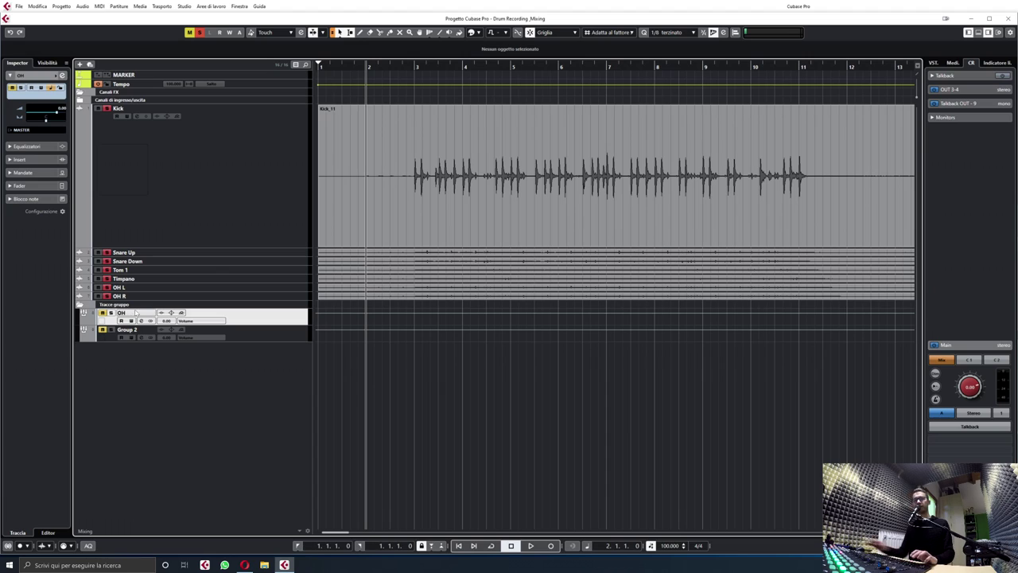
# - Rename the second group track as DRUMS
pyautogui.click(141, 335)
pyautogui.doubleClick(128, 329)
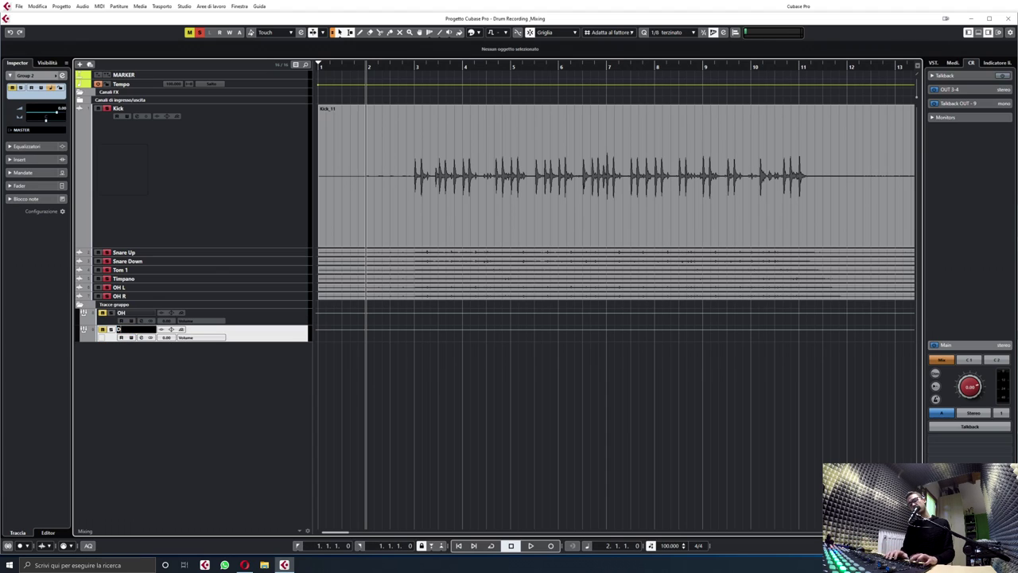
pyautogui.press('Return')
# - Route the outputs of the OH L and OH R channels to the OH group in the MixConsole
pyautogui.press('F3')
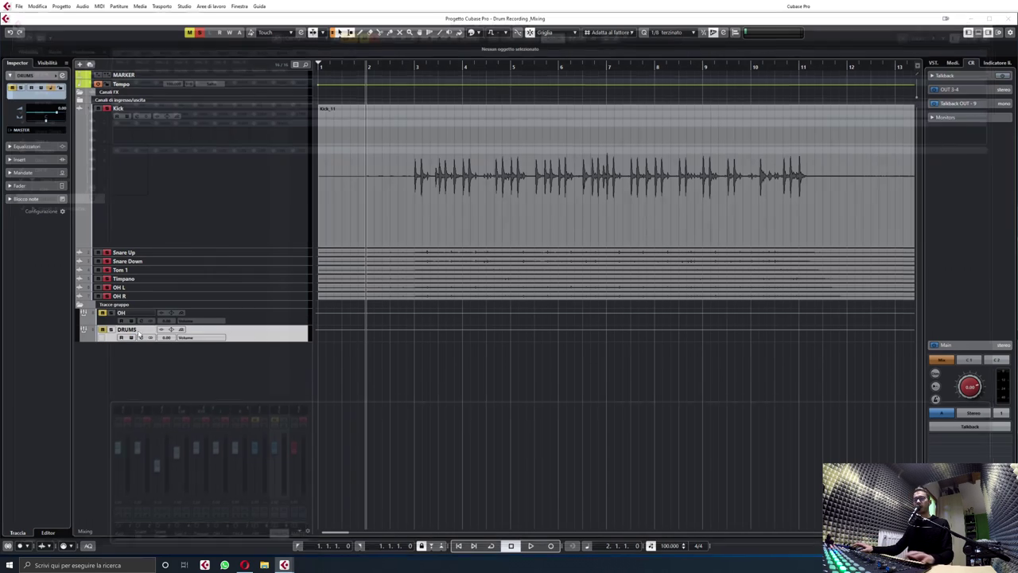
pyautogui.click(237, 549)
pyautogui.keyDown('ctrl'); pyautogui.click(215, 547); pyautogui.keyUp('ctrl')
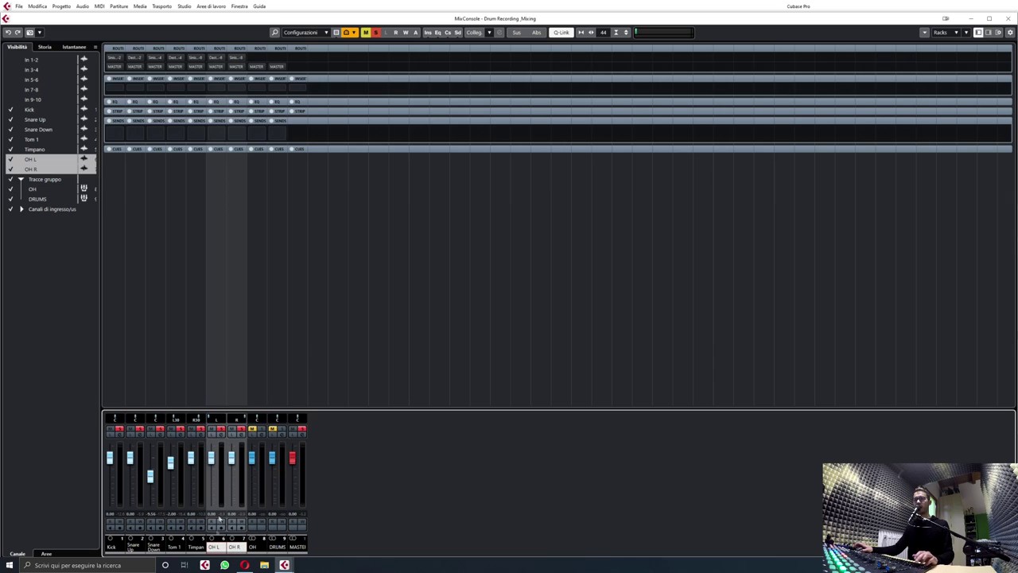
pyautogui.click(239, 67)
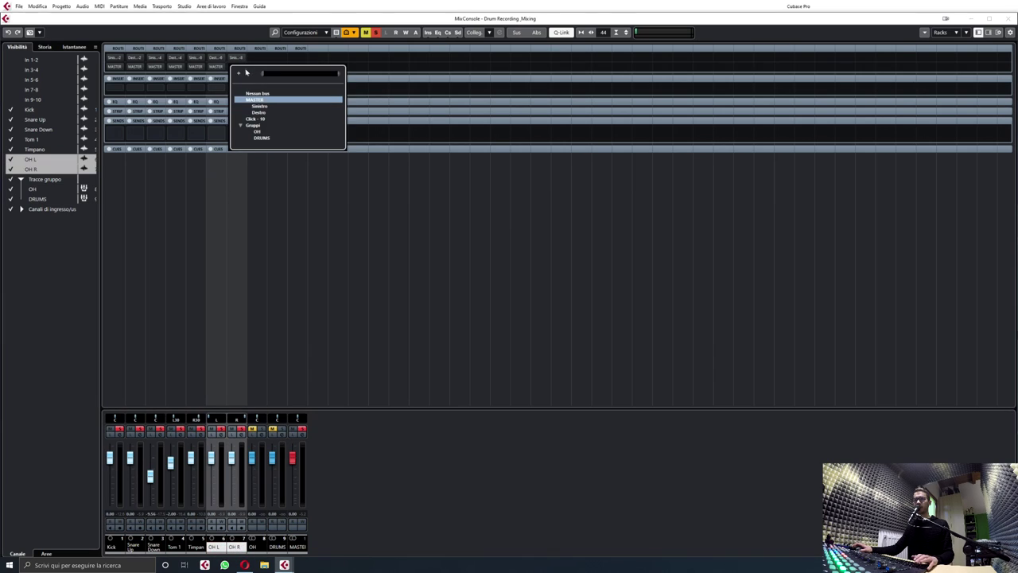
pyautogui.click(258, 132)
# - Route the outputs of the Kick through Timpano channels and of the OH group to the DRUMS group
pyautogui.click(196, 548)
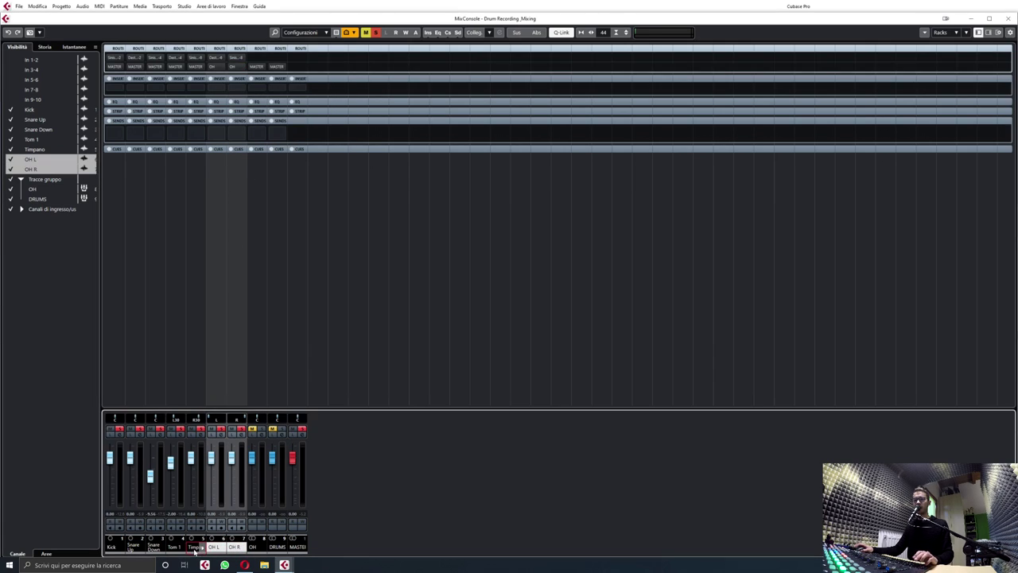
pyautogui.keyDown('shift'); pyautogui.click(112, 548); pyautogui.keyUp('shift')
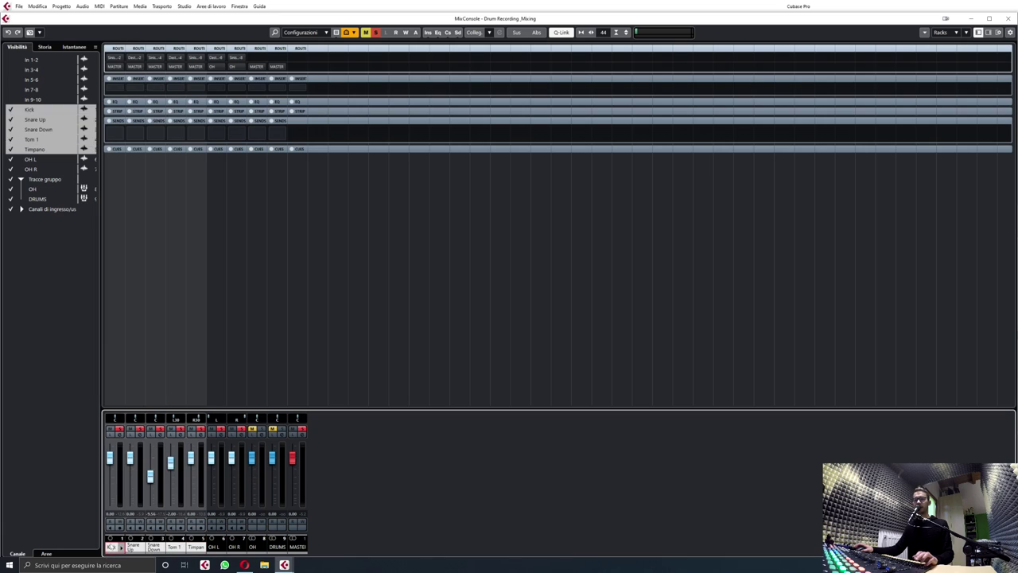
pyautogui.click(116, 69)
pyautogui.click(140, 138)
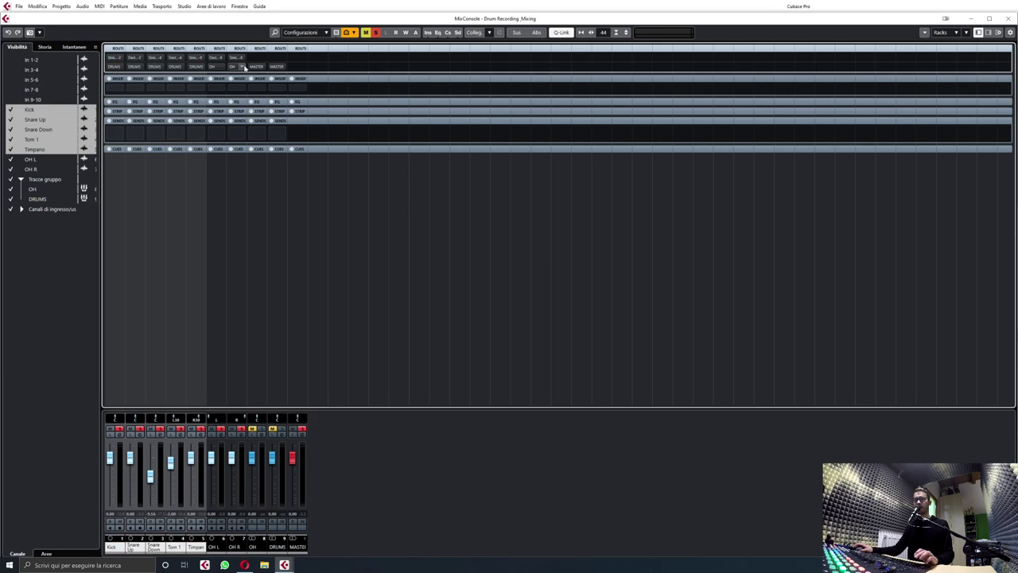
pyautogui.click(260, 70)
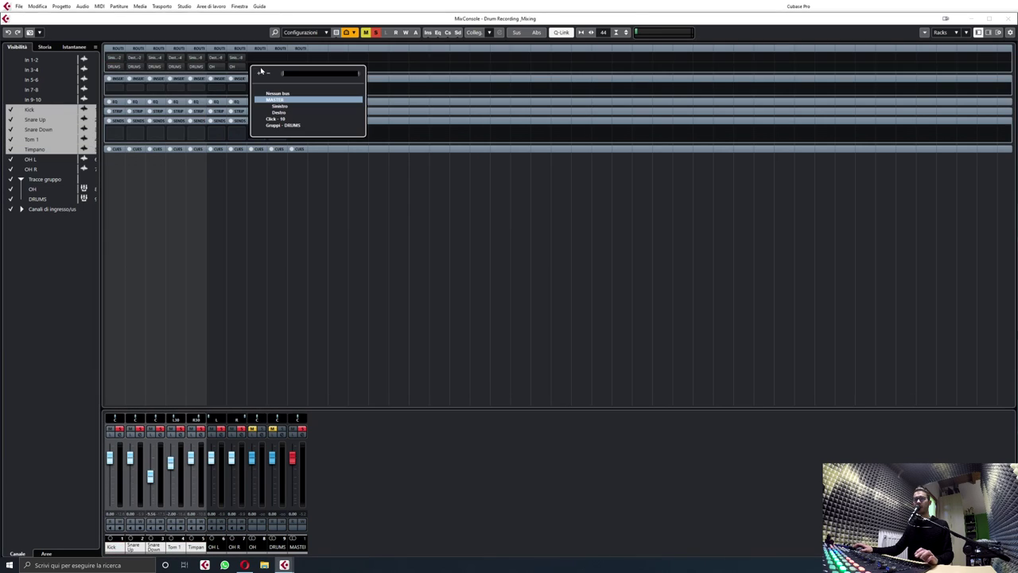
pyautogui.click(291, 126)
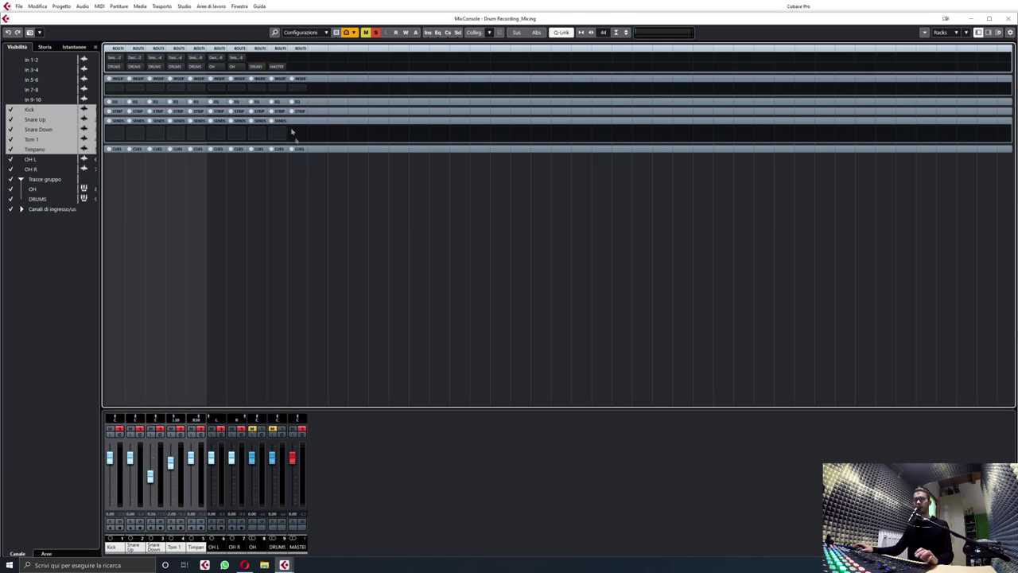
# - Try lowering the OH group's fader, reset it to 0.00, and select the DRUMS group
pyautogui.click(234, 548)
pyautogui.click(253, 548)
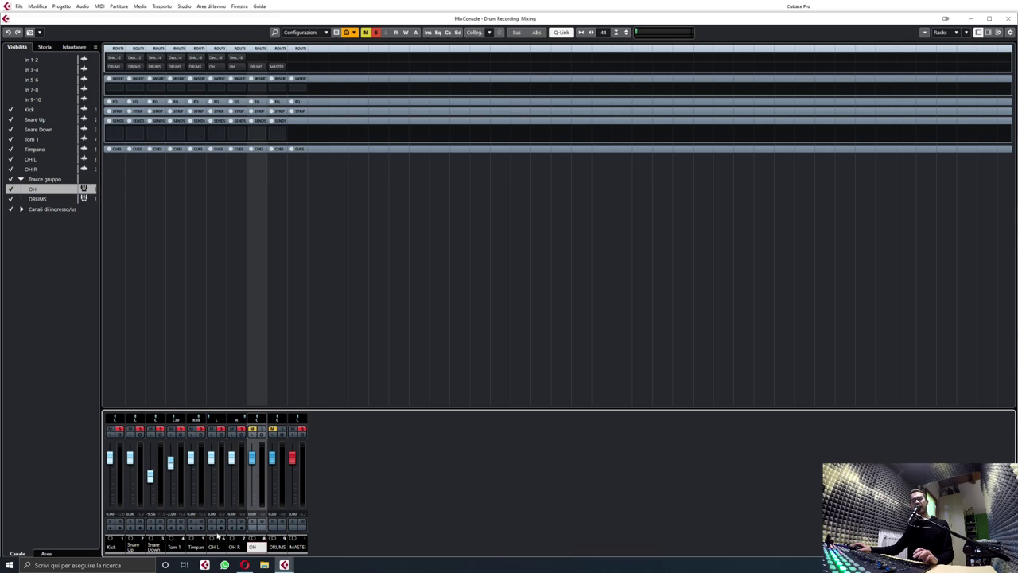
pyautogui.moveTo(251, 458); pyautogui.dragTo(252, 494)
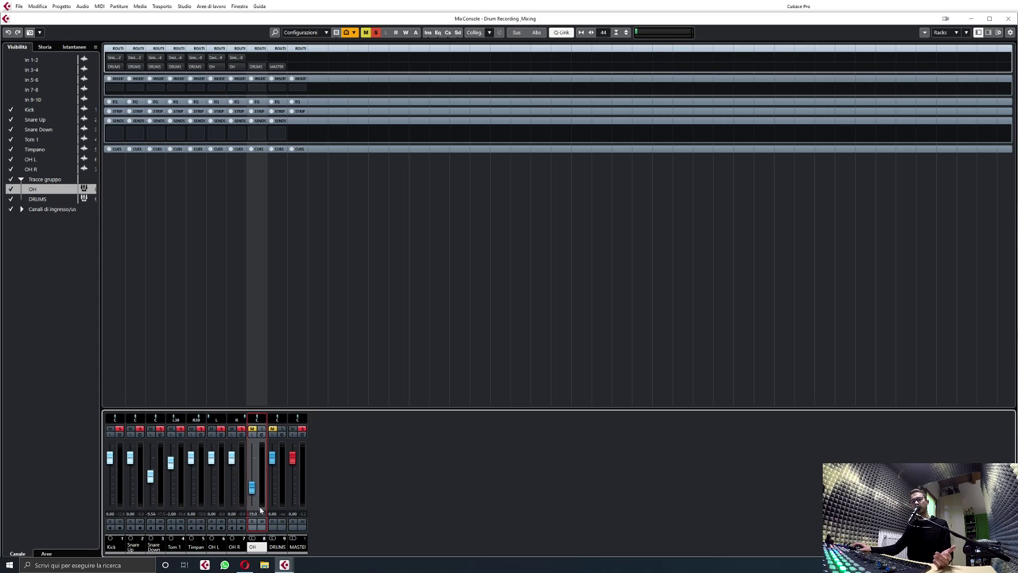
pyautogui.keyDown('ctrl'); pyautogui.click(251, 514); pyautogui.keyUp('ctrl')
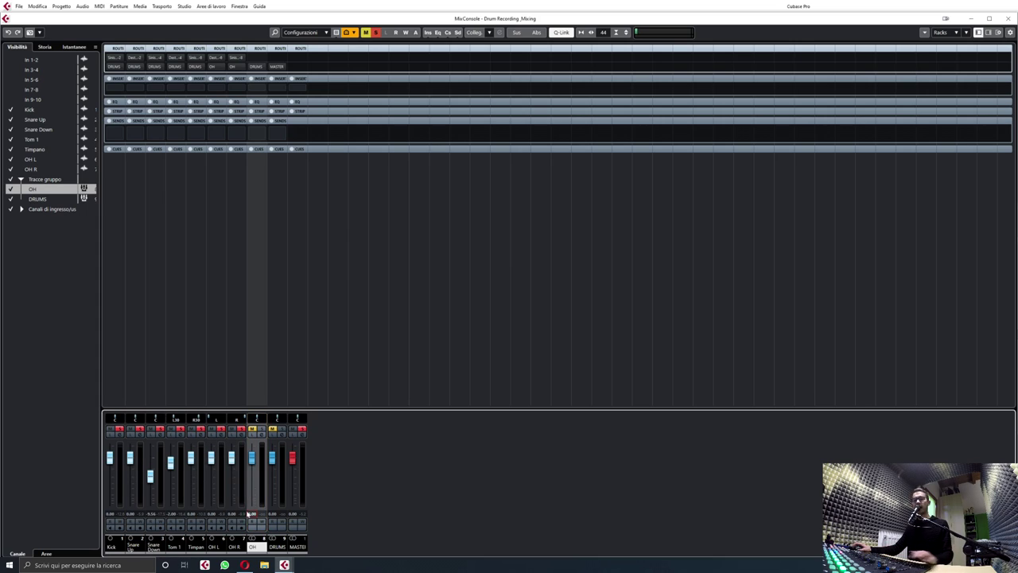
pyautogui.click(276, 547)
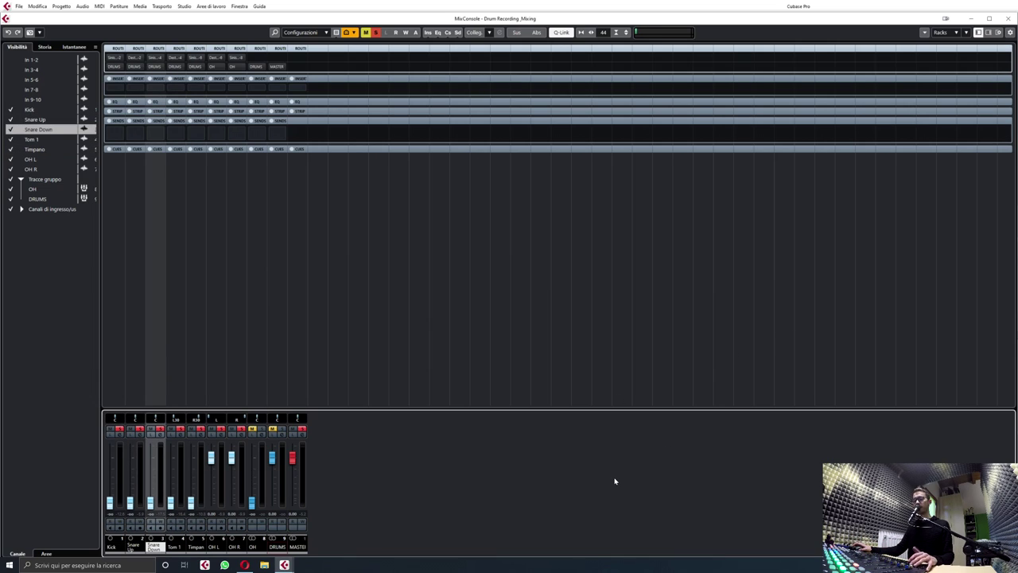
# - Set the project's locator range from bar 4 to bar 6
pyautogui.press('F3')
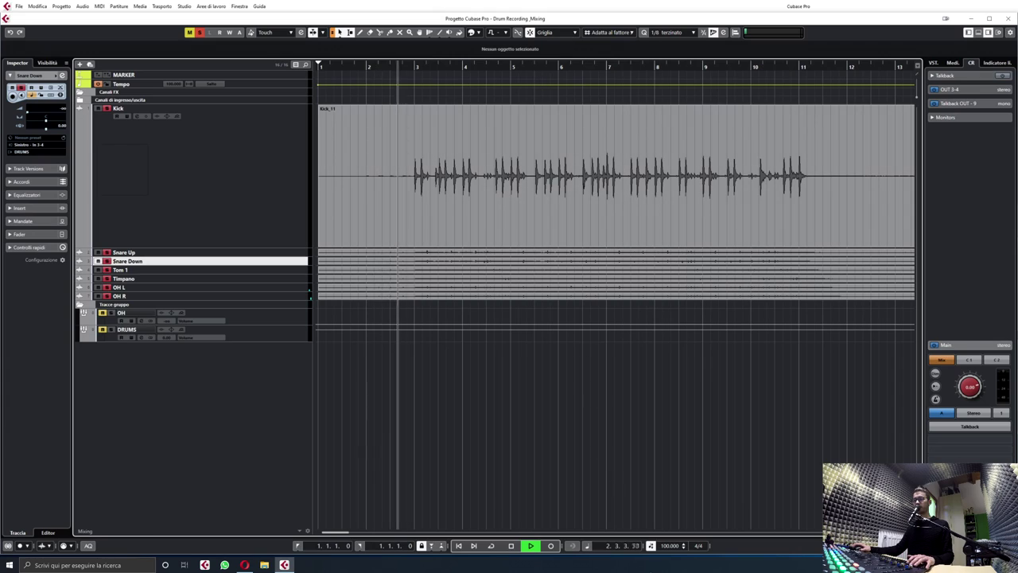
pyautogui.moveTo(465, 64)
pyautogui.mouseDown()
pyautogui.moveTo(565, 62)
pyautogui.moveTo(563, 53)
pyautogui.mouseUp()
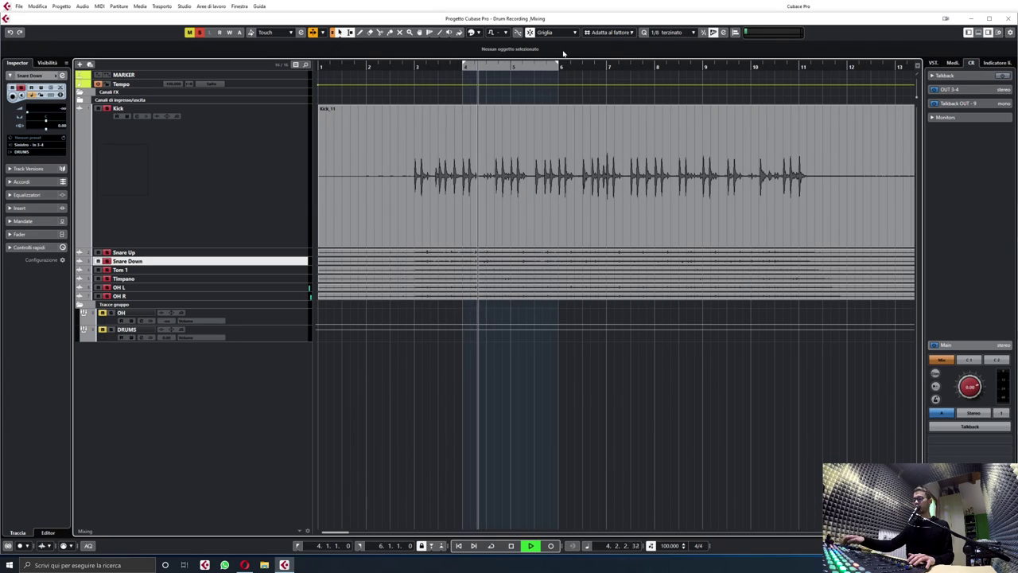
# - Deactivate all solo states in the MixConsole and select the Timpano channel
pyautogui.press('F3')
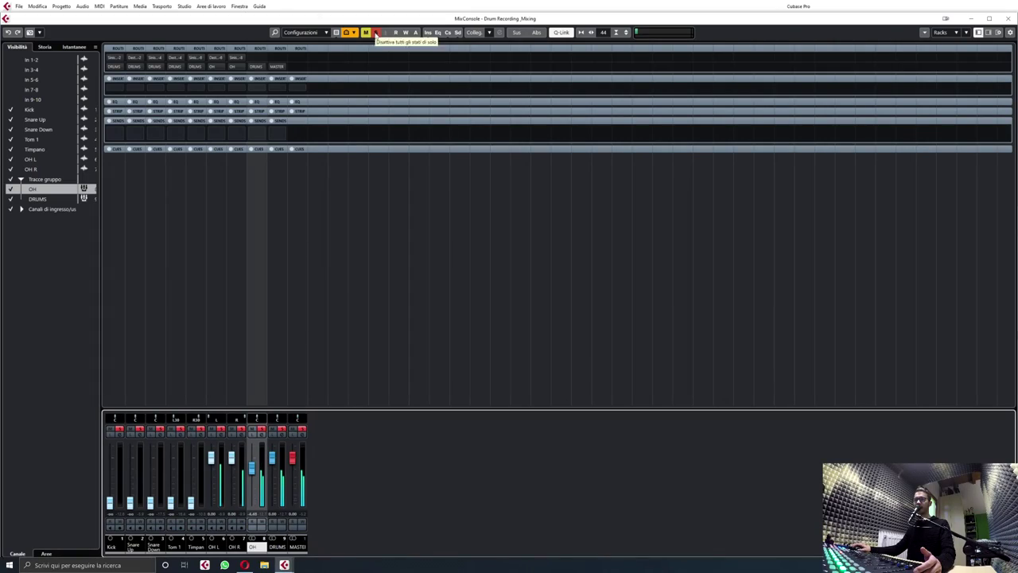
pyautogui.click(377, 34)
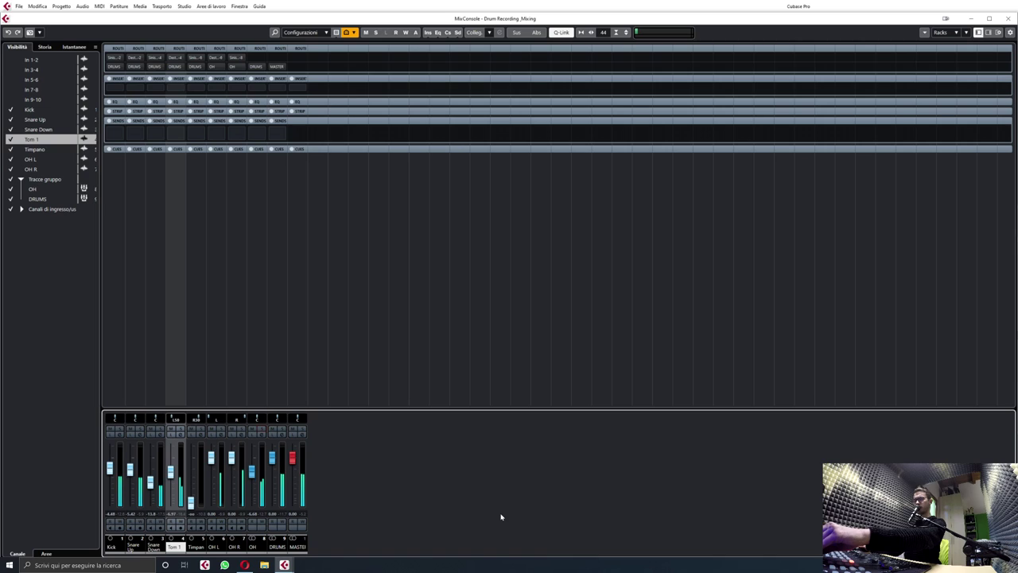
pyautogui.press('Down')
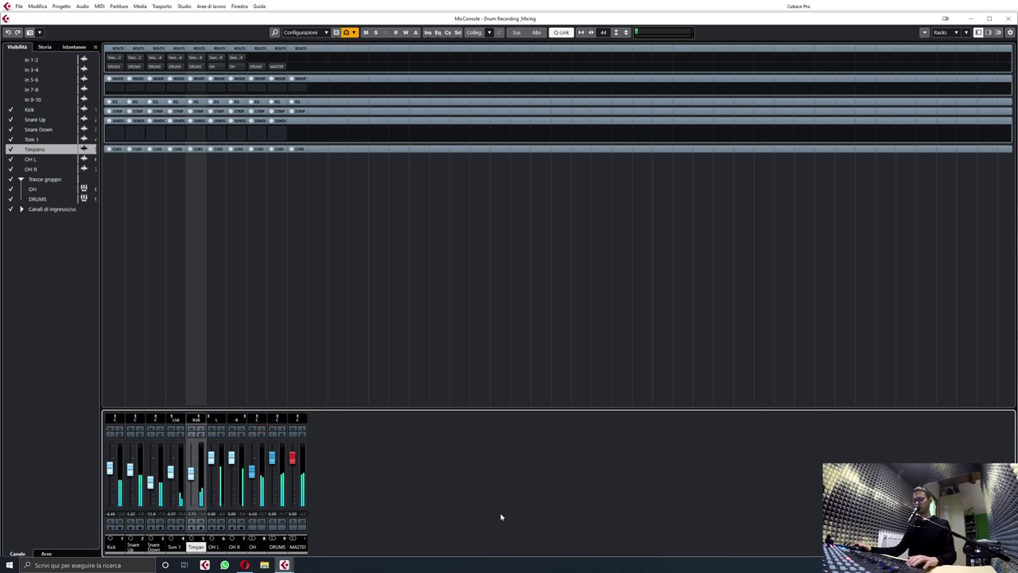
# - Redefine the project's locator range over the later bars, up to about bar 10
pyautogui.press('F3')
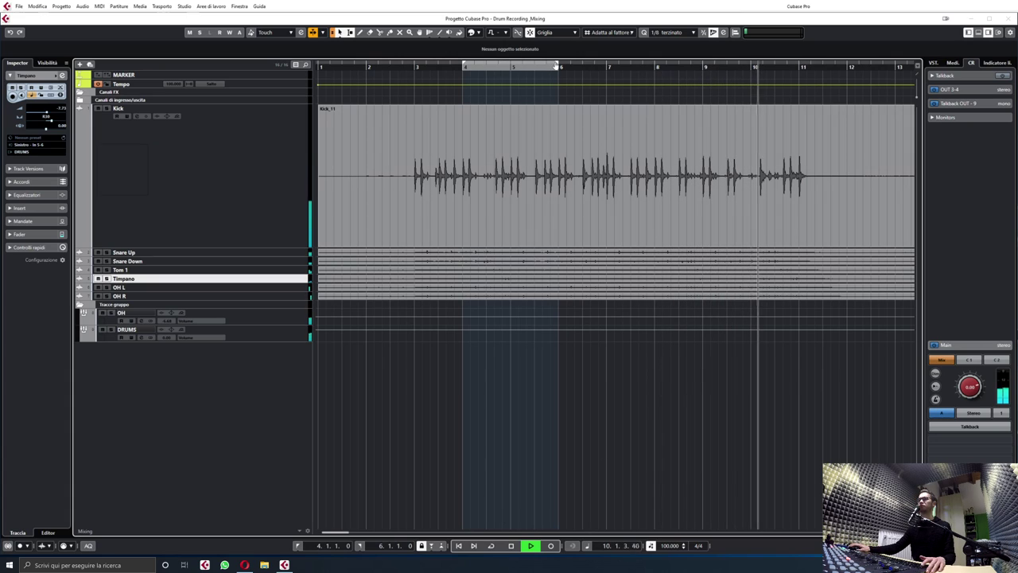
pyautogui.moveTo(589, 69); pyautogui.dragTo(752, 72)
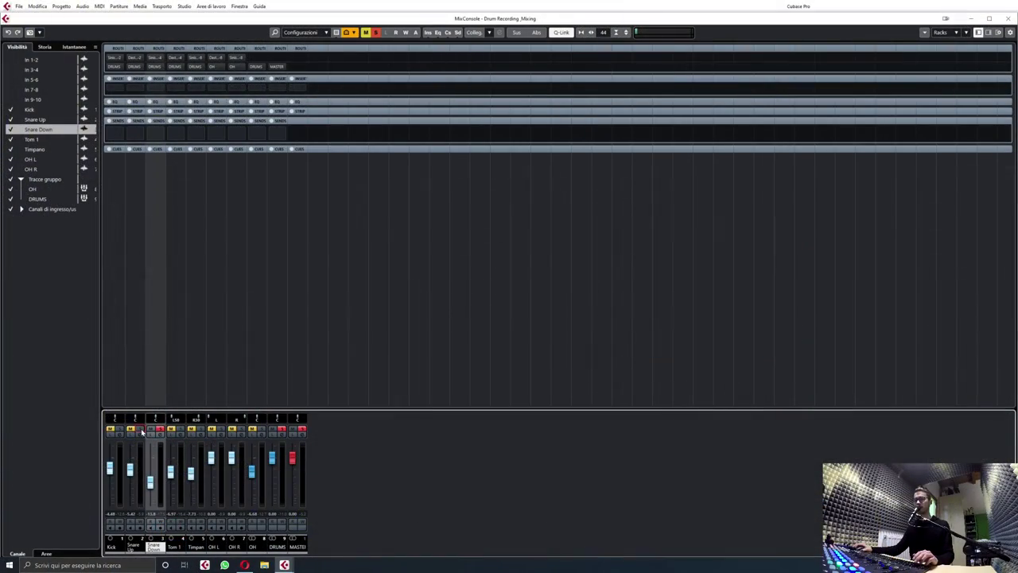
# - Solo Snare Up together with Snare Down and open the Snare Down channel settings
pyautogui.click(140, 431)
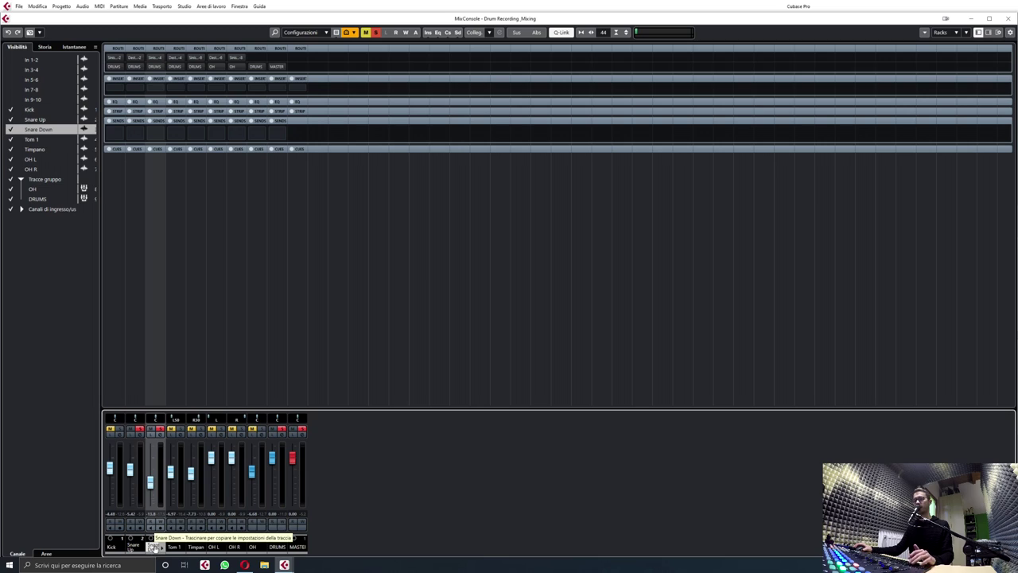
pyautogui.moveTo(152, 547); pyautogui.dragTo(164, 515)
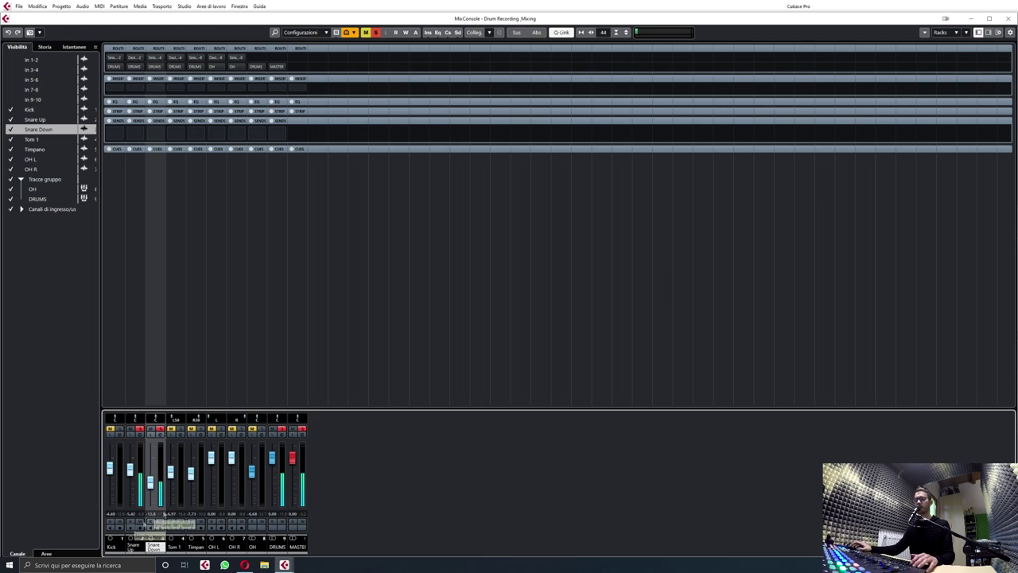
pyautogui.click(160, 436)
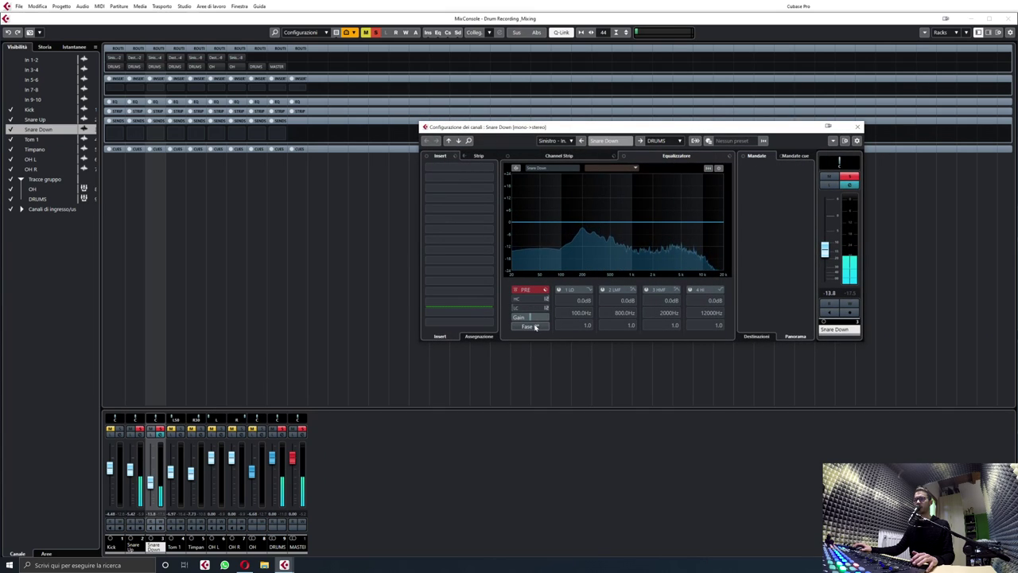
# - Switch Snare Down's phase between 180° and 0° during playback to compare the combined snare sound
pyautogui.click(530, 326)
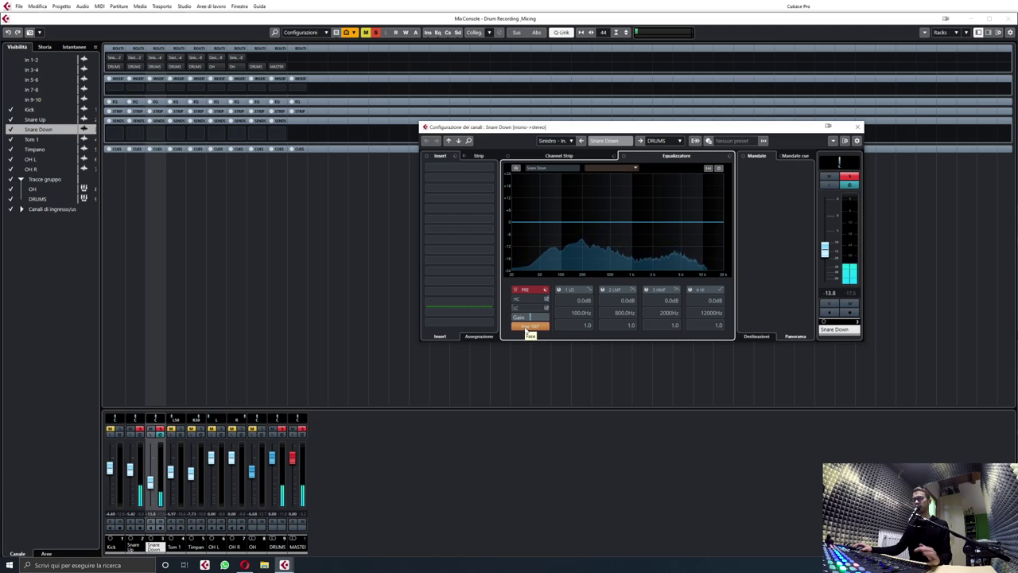
pyautogui.click(526, 327)
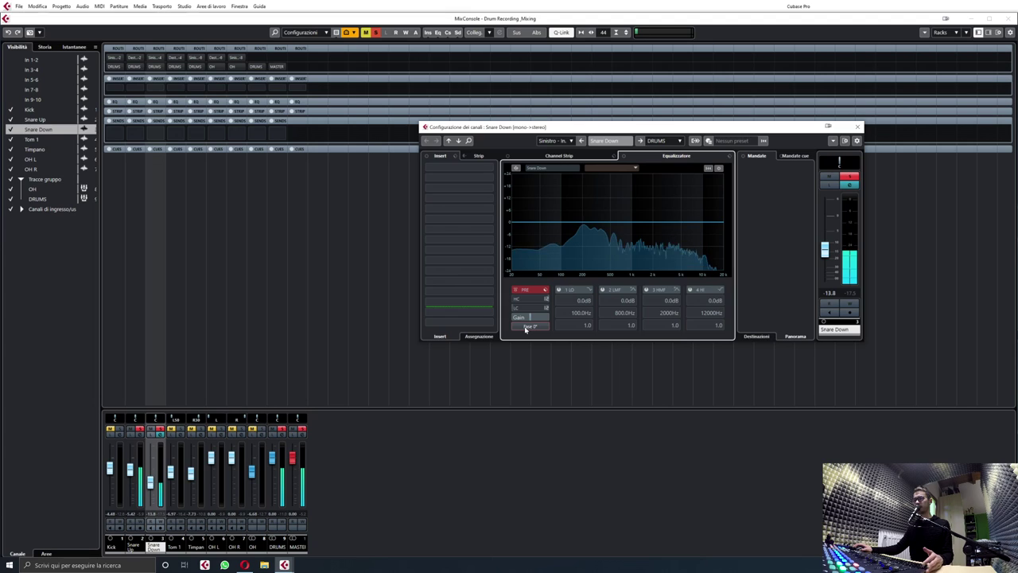
pyautogui.click(525, 327)
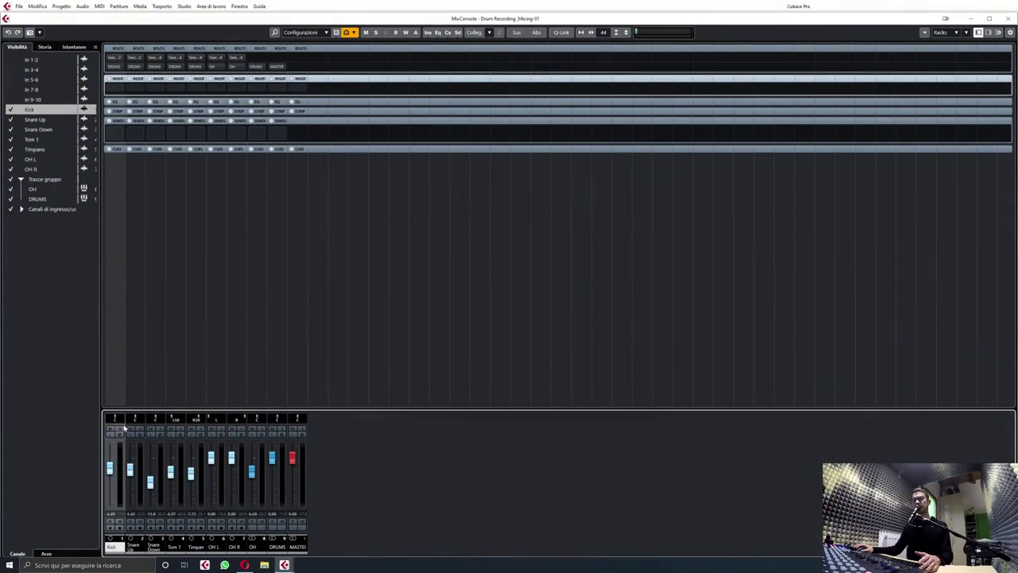
# - Solo the Kick channel, load Q8 Stereo in its first insert slot, and start playback
pyautogui.click(120, 430)
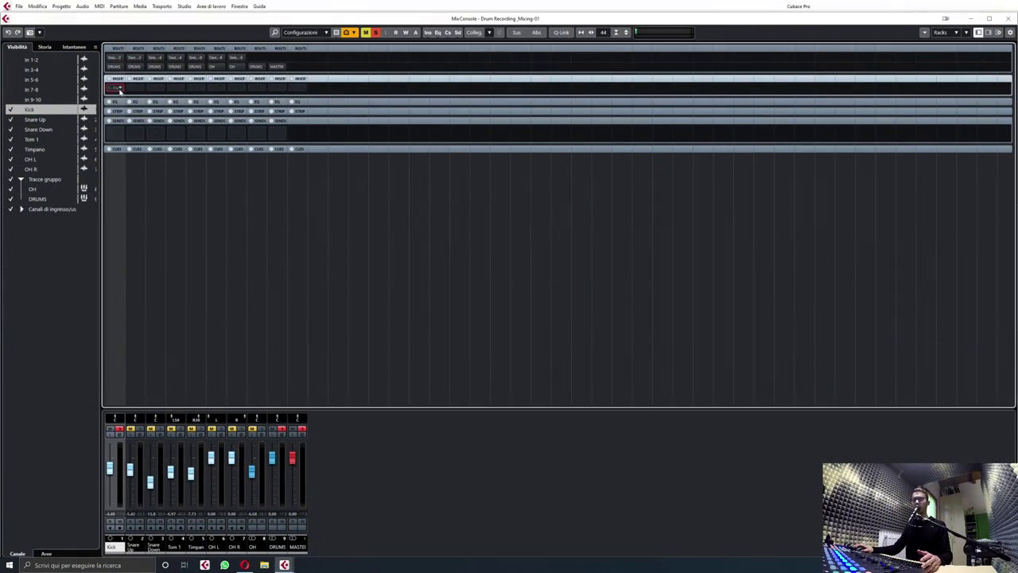
pyautogui.click(120, 90)
pyautogui.write('q8')
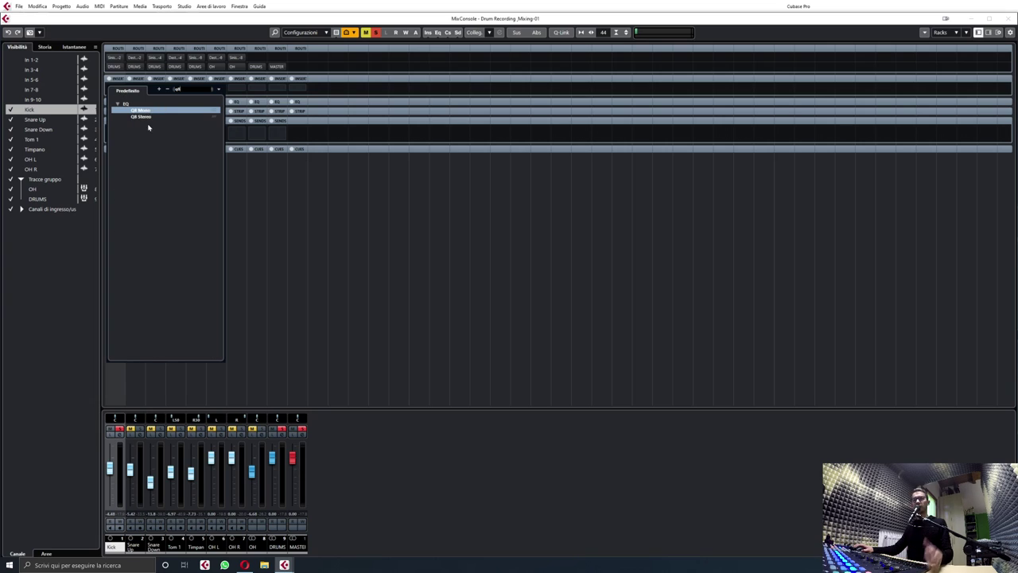
pyautogui.click(148, 118)
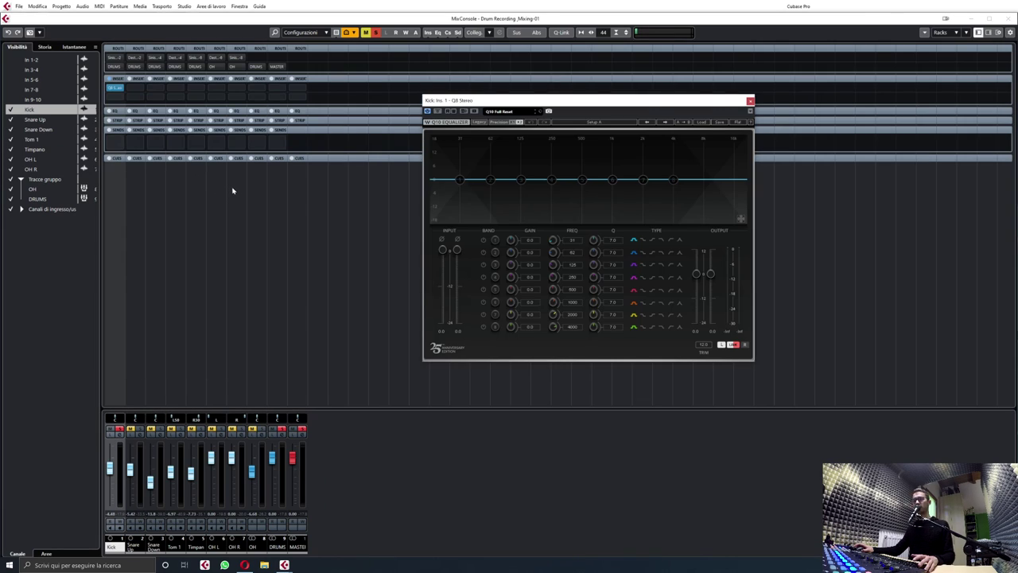
pyautogui.press('space')
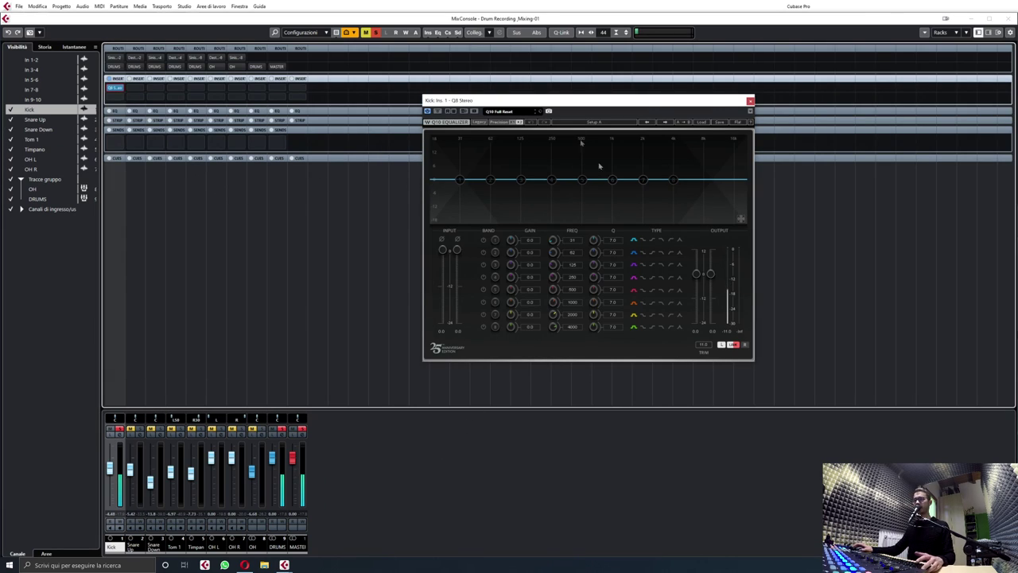
# - Cut the kick by about 7.1 dB near 783 Hz in Q8, boosting the band first to find the frequency and narrowing its Q
pyautogui.moveTo(585, 181); pyautogui.dragTo(602, 137)
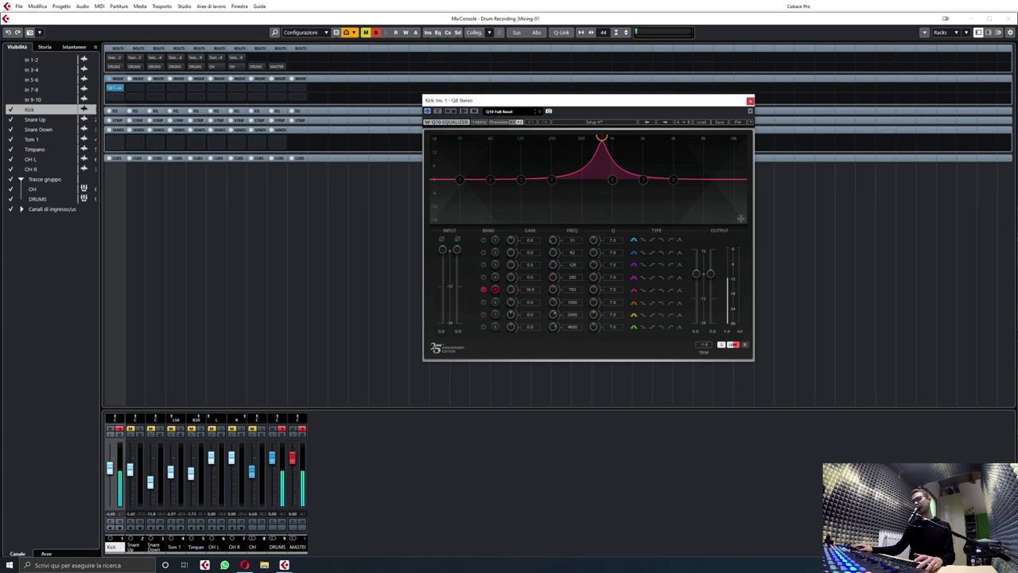
pyautogui.moveTo(593, 290); pyautogui.dragTo(594, 284)
pyautogui.moveTo(511, 290); pyautogui.dragTo(510, 326)
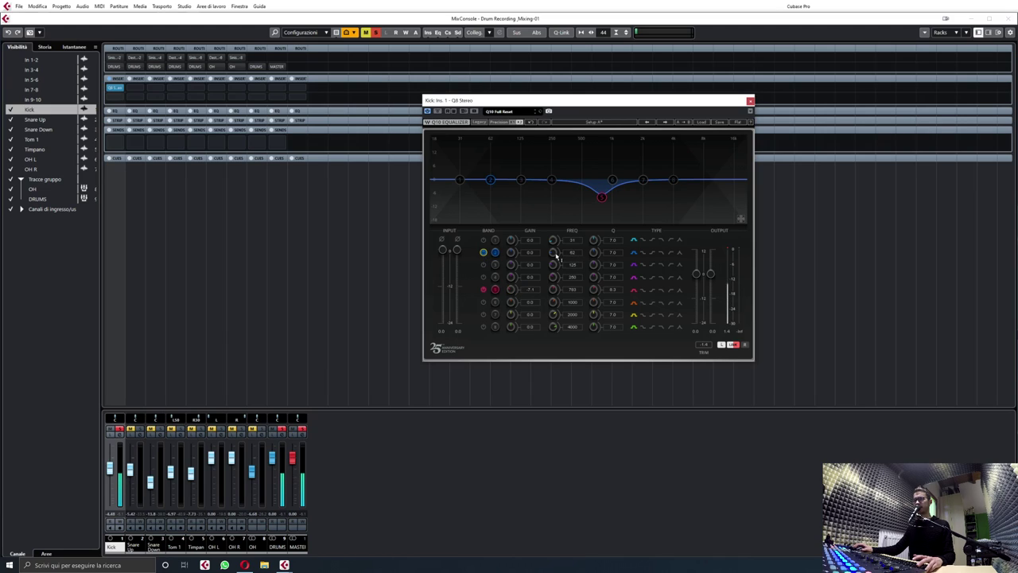
# - Boost the kick by about 5.5 dB near 69 Hz and 4.8 dB near 5.1 kHz, comparing it with Q8 off and on
pyautogui.moveTo(511, 252)
pyautogui.mouseDown()
pyautogui.moveTo(511, 219)
pyautogui.moveTo(519, 261)
pyautogui.moveTo(551, 263)
pyautogui.moveTo(552, 253)
pyautogui.moveTo(510, 255)
pyautogui.moveTo(510, 266)
pyautogui.mouseUp()
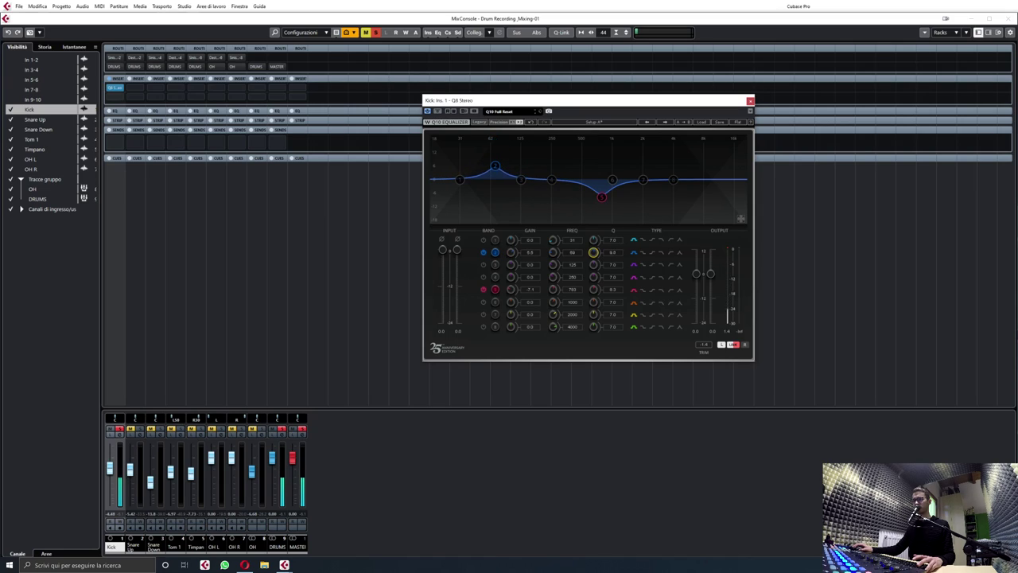
pyautogui.moveTo(674, 184); pyautogui.dragTo(684, 167)
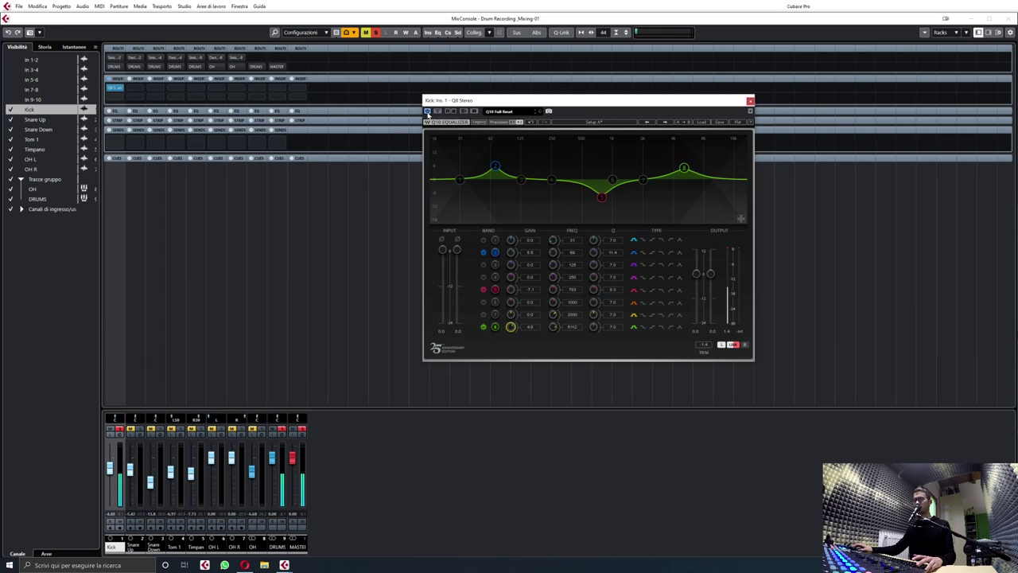
pyautogui.click(427, 111)
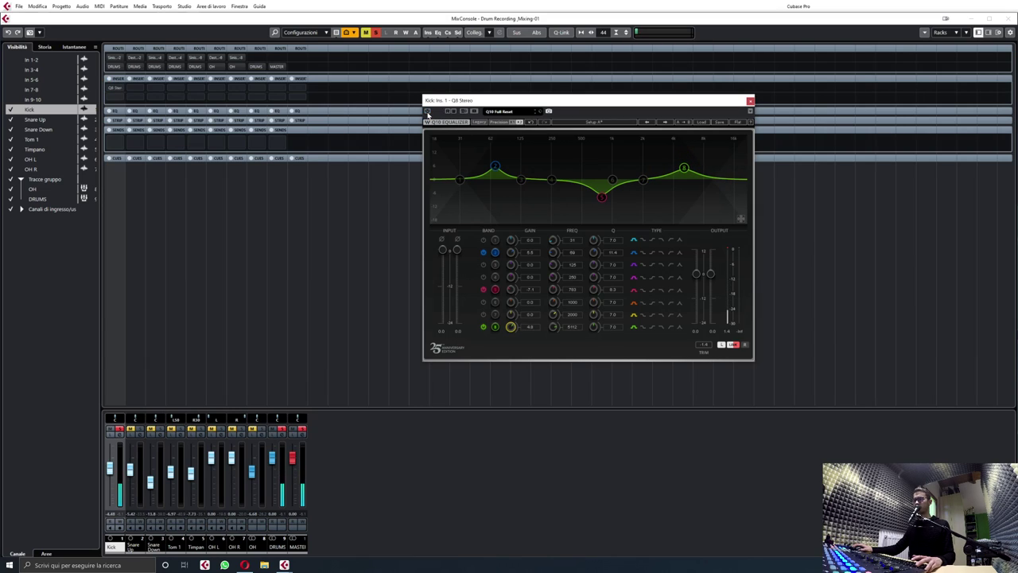
pyautogui.click(428, 112)
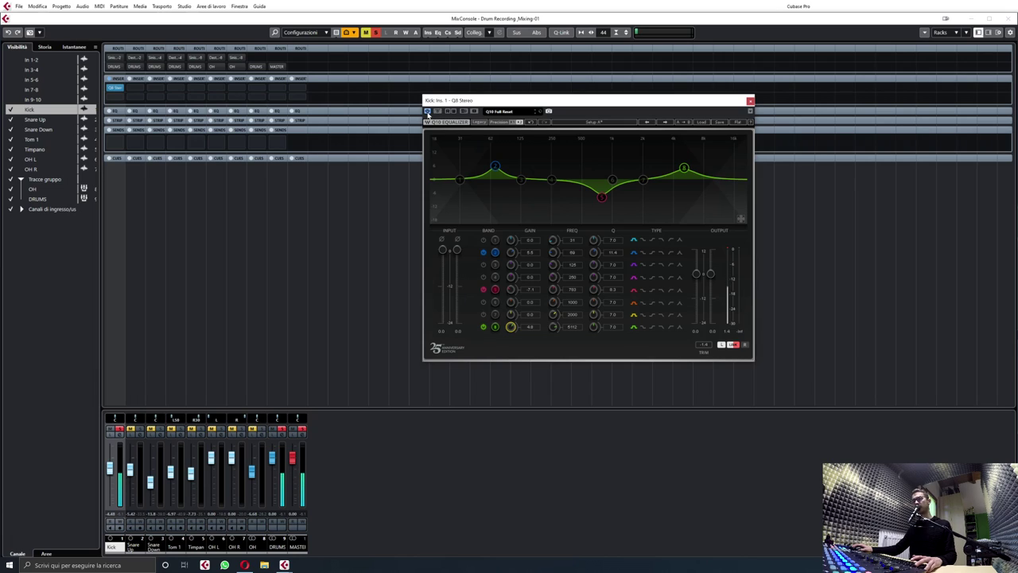
# - Solo Snare Up instead of Kick and load Q8 Stereo in its first insert slot, closing the Kick equalizer window
pyautogui.click(139, 429)
pyautogui.click(120, 428)
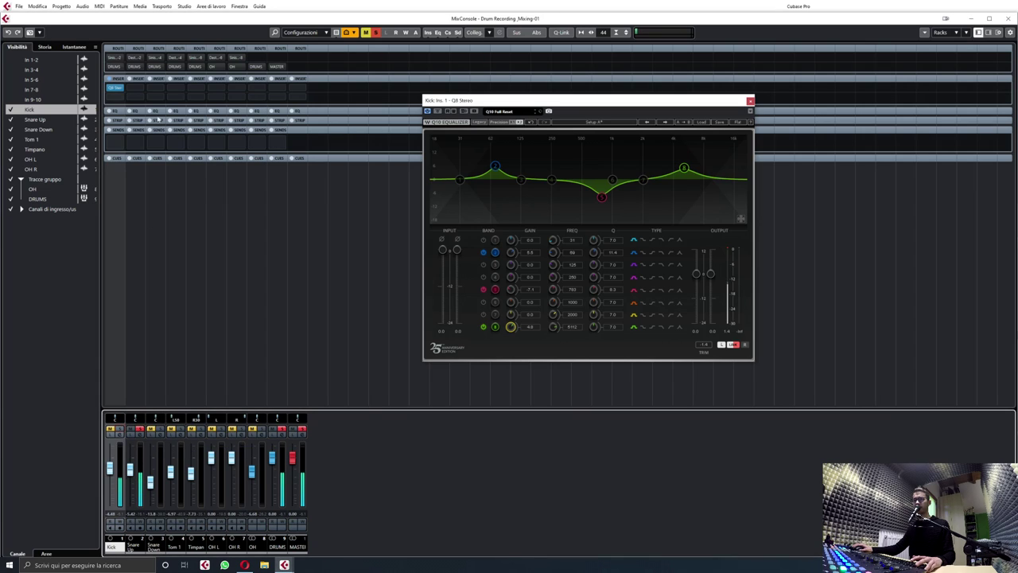
pyautogui.click(138, 91)
pyautogui.write('q8')
pyautogui.click(166, 117)
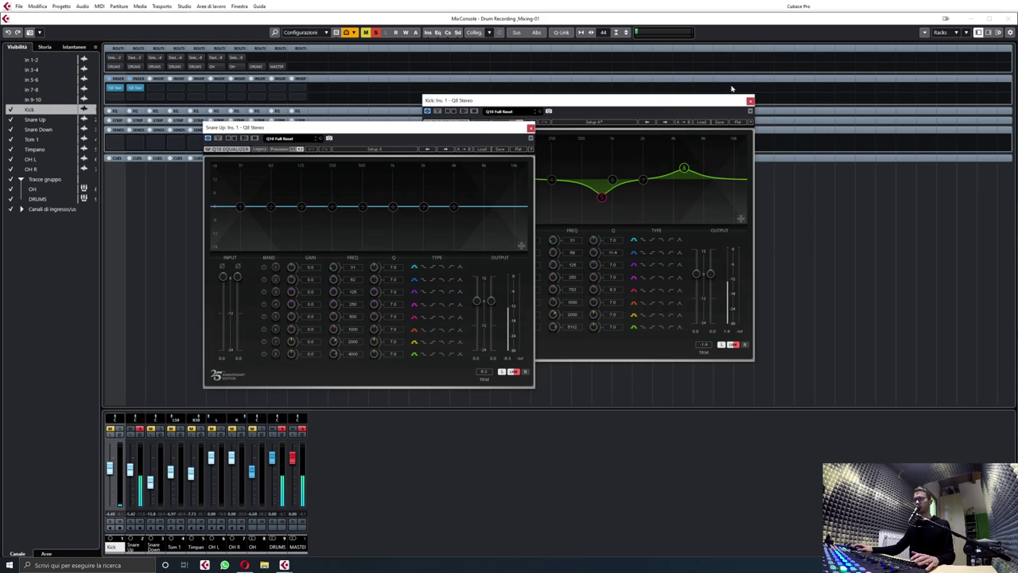
pyautogui.click(750, 101)
pyautogui.moveTo(443, 128); pyautogui.dragTo(720, 116)
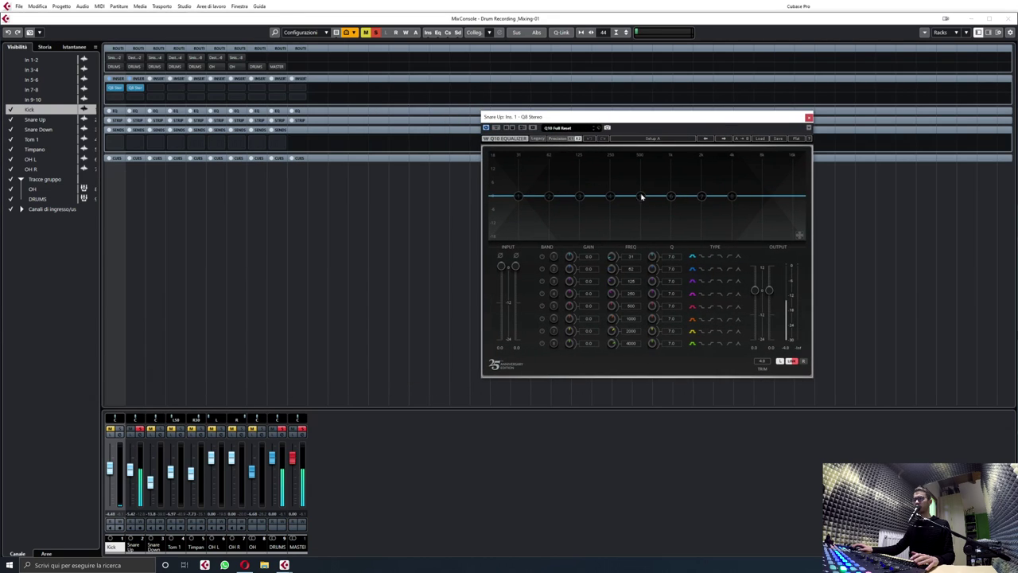
# - Cut Snare Up by about 6.7 dB near 786 Hz with Q 10.3 and boost it about 9 dB near 7.9 kHz
pyautogui.moveTo(641, 197); pyautogui.dragTo(662, 154)
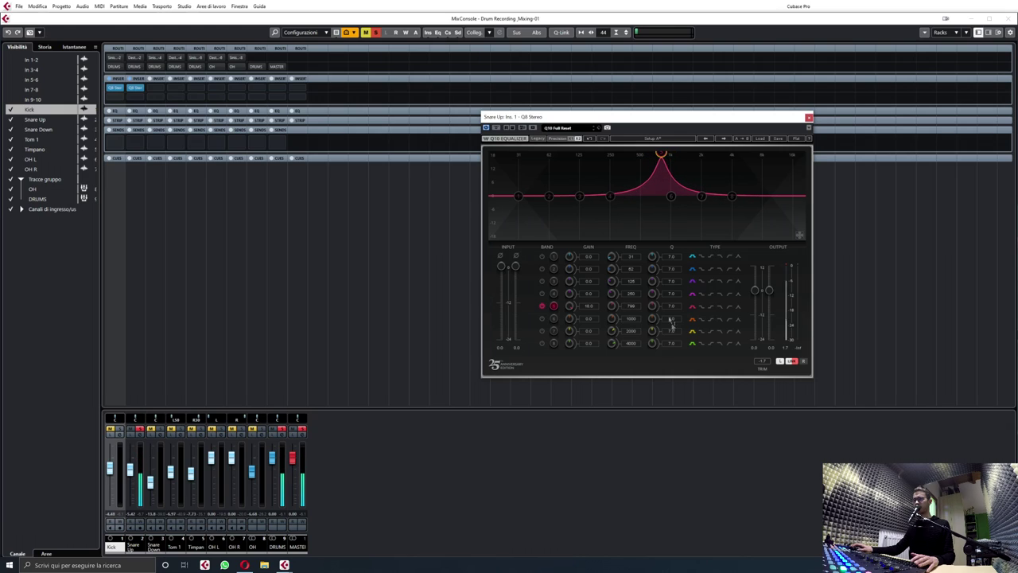
pyautogui.moveTo(654, 309); pyautogui.dragTo(654, 311)
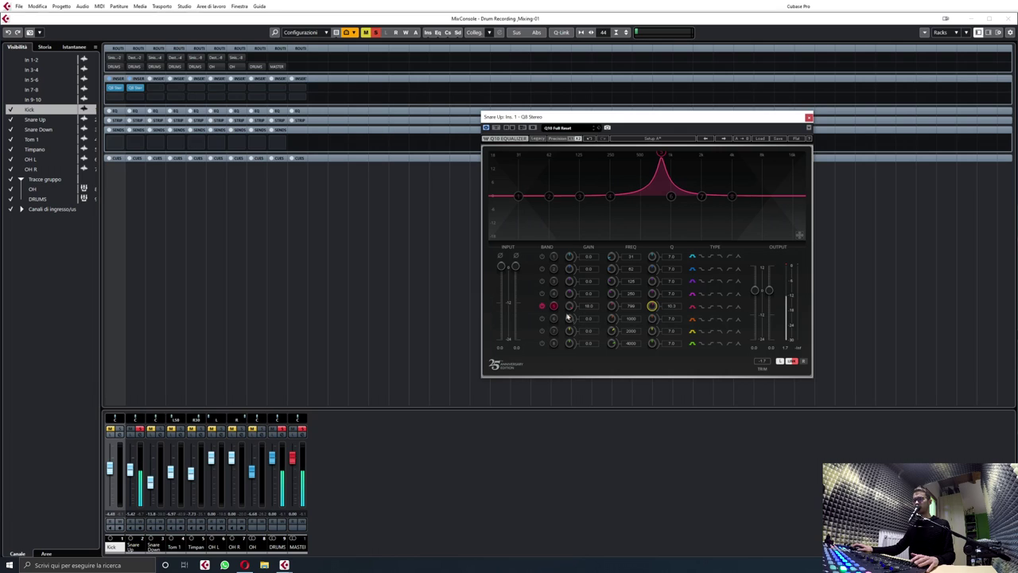
pyautogui.moveTo(661, 153); pyautogui.dragTo(762, 176)
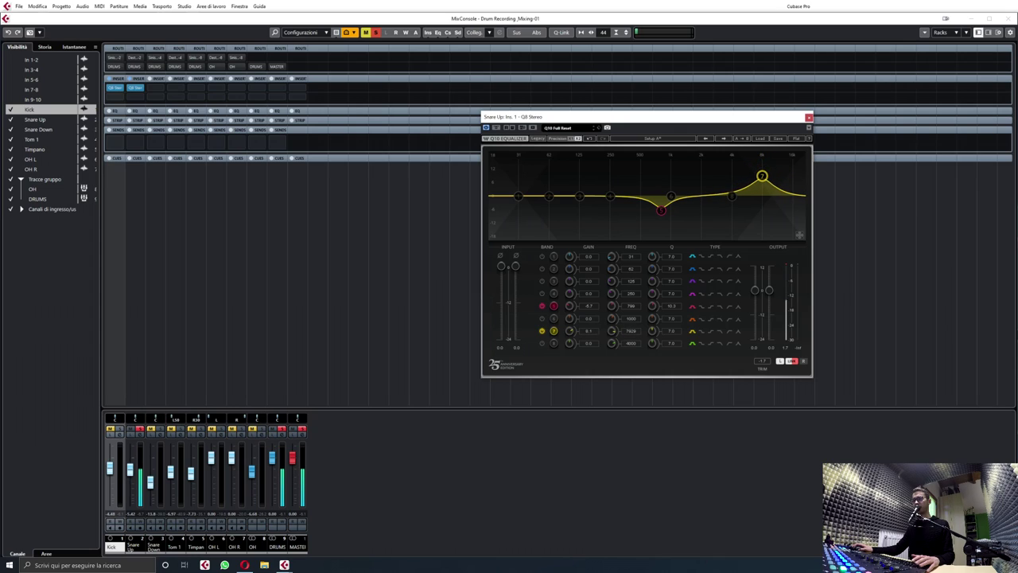
# - Boost Snare Up by about 4 dB near 188 Hz and set band 1 as a high-pass filter at 90 Hz
pyautogui.moveTo(549, 196); pyautogui.dragTo(607, 184)
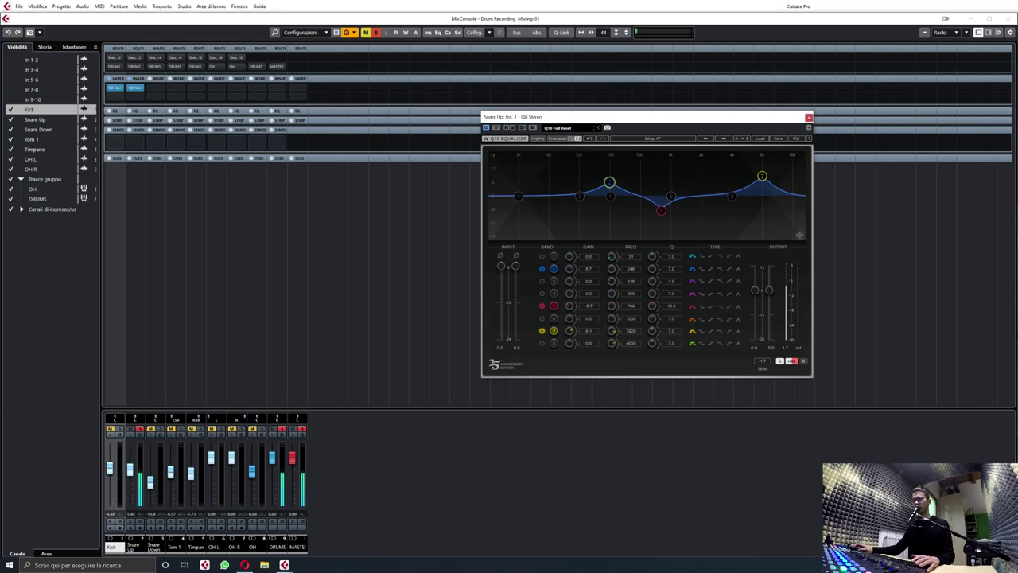
pyautogui.moveTo(609, 183)
pyautogui.mouseDown()
pyautogui.moveTo(609, 153)
pyautogui.moveTo(598, 153)
pyautogui.moveTo(598, 186)
pyautogui.mouseUp()
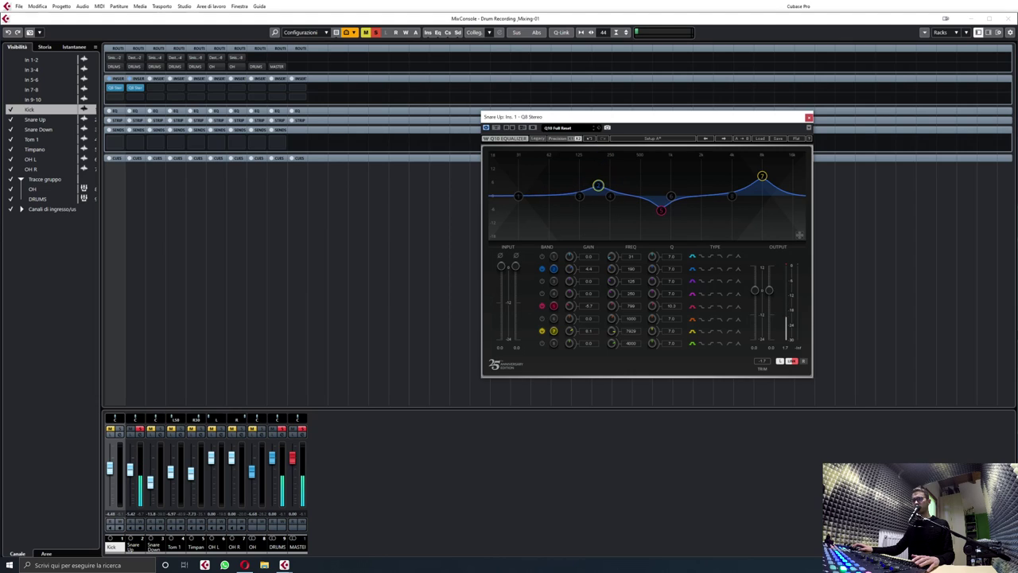
pyautogui.click(519, 196)
pyautogui.click(730, 258)
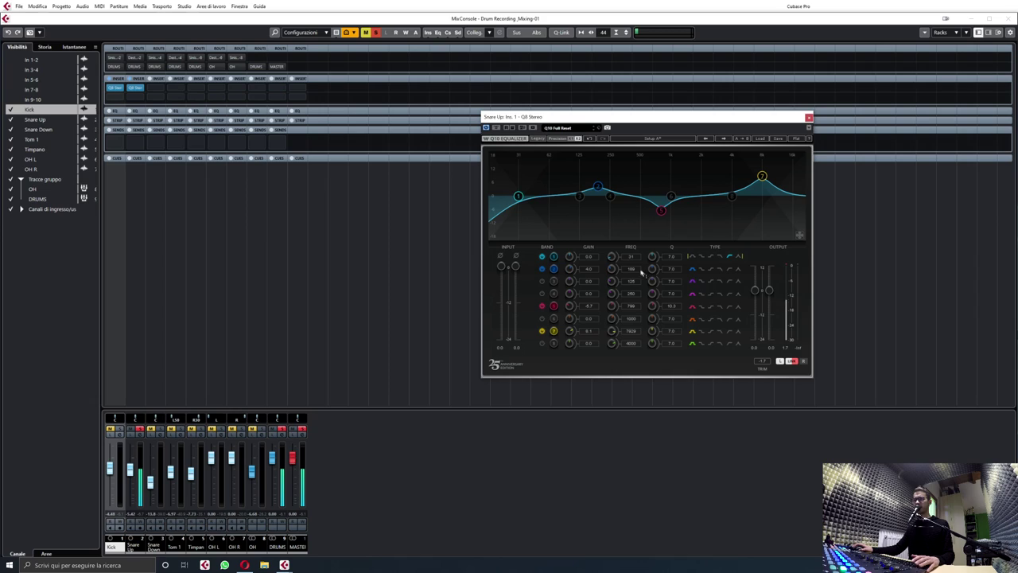
pyautogui.doubleClick(631, 258)
pyautogui.write('90')
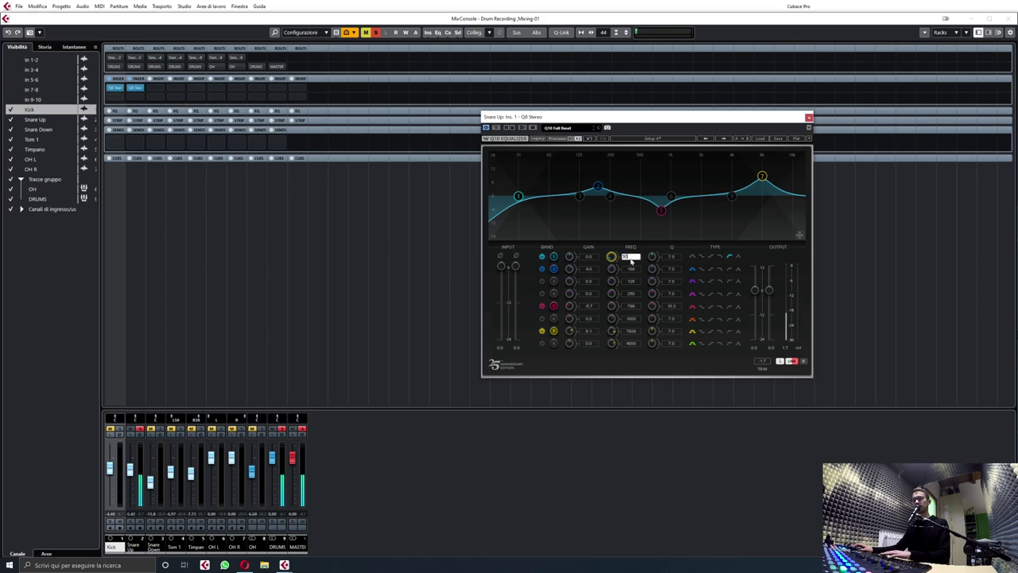
pyautogui.press('Return')
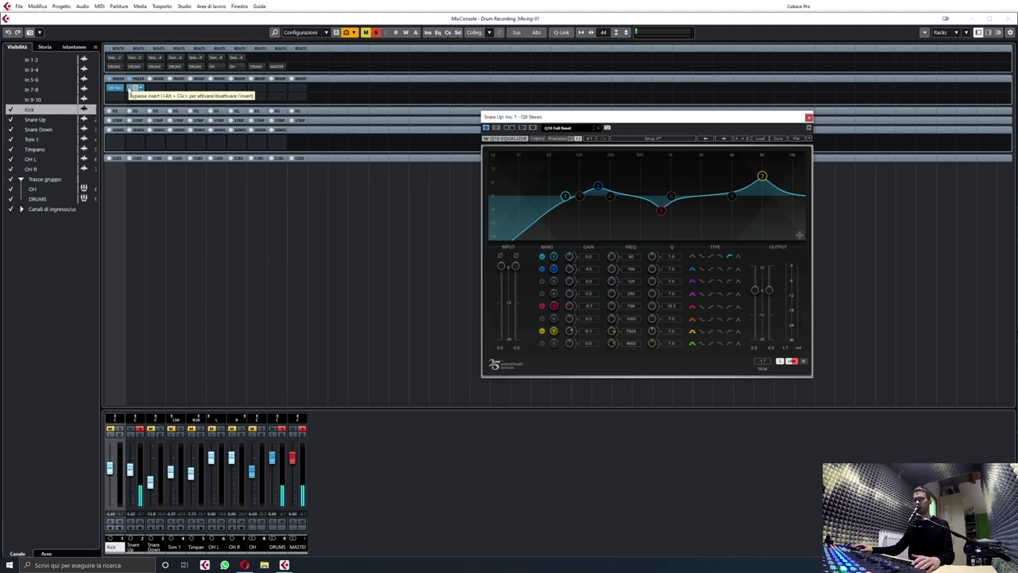
# - Toggle the bypass of Snare Up's Q8 insert during playback to compare the snare with and without equalization
pyautogui.click(130, 88)
pyautogui.click(130, 88)
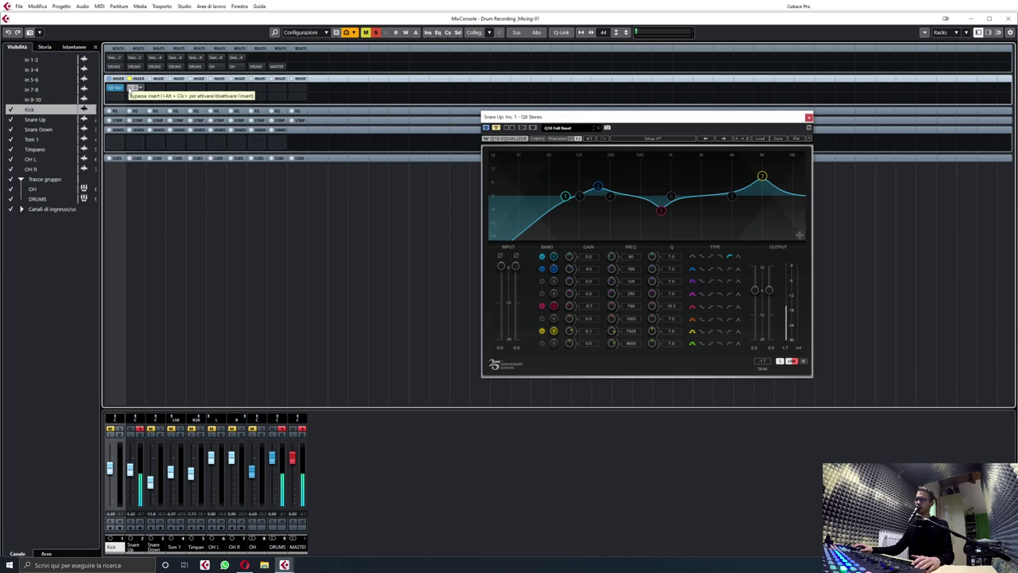
pyautogui.click(130, 88)
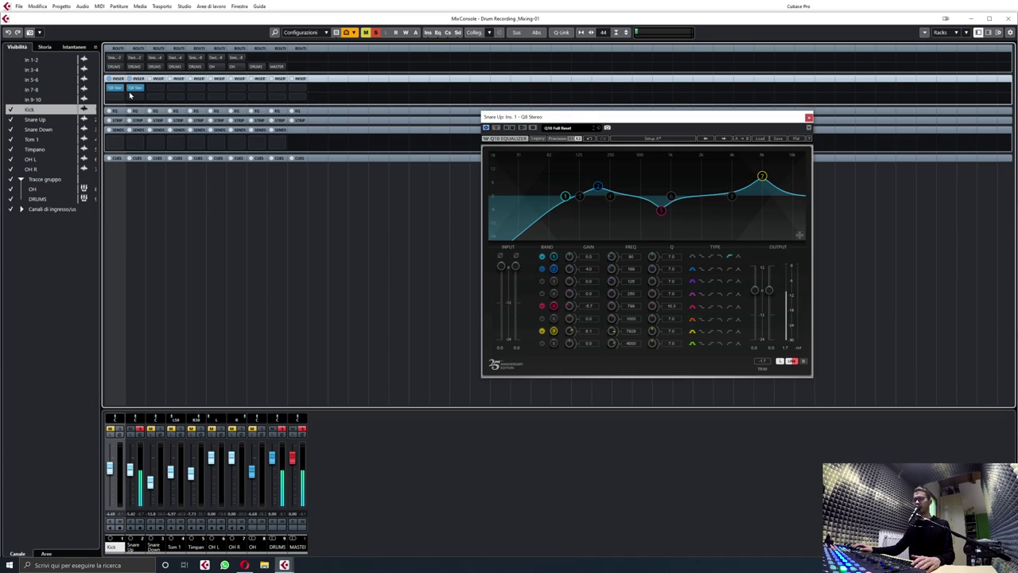
# - Solo Snare Down instead of Snare Up and load Q8 Stereo in its first insert slot
pyautogui.click(159, 431)
pyautogui.click(141, 430)
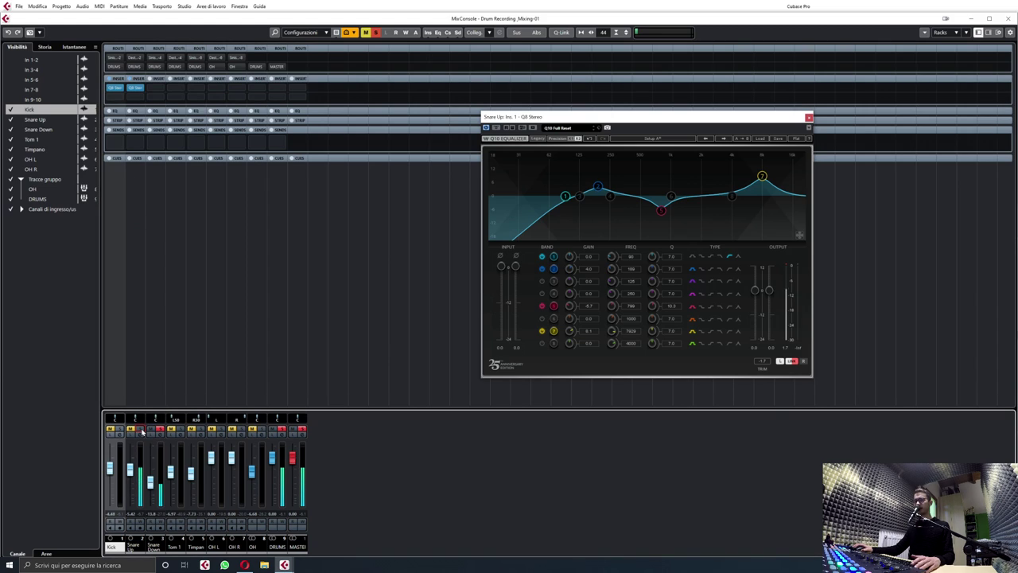
pyautogui.click(157, 88)
pyautogui.write('q8')
pyautogui.click(177, 117)
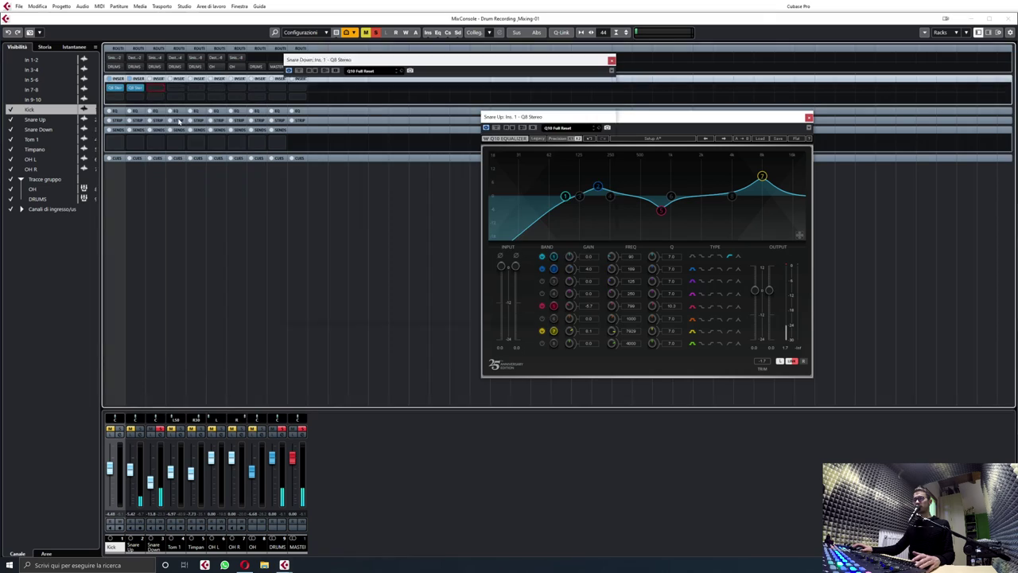
# - Set band 1 of Snare Down's Q8 as a high-pass filter at 200 Hz
pyautogui.doubleClick(437, 199)
pyautogui.write('200')
pyautogui.press('Return')
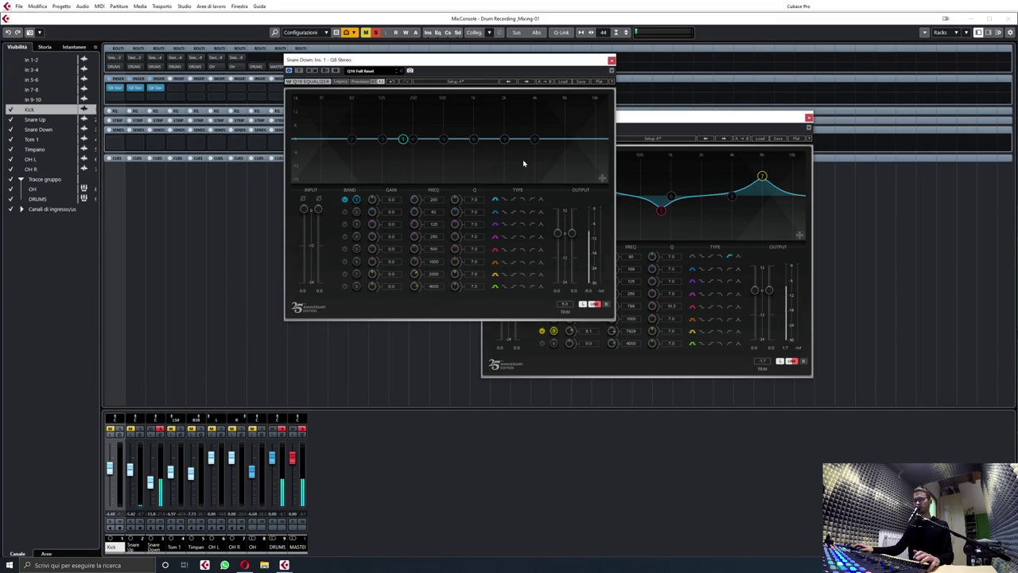
pyautogui.click(531, 201)
# - Cut Snare Down by about 7.7 dB near 1 kHz with a narrow Q and boost it by about 7.7 dB near 8.1 kHz
pyautogui.moveTo(355, 145); pyautogui.dragTo(466, 96)
pyautogui.moveTo(454, 212); pyautogui.dragTo(372, 231)
pyautogui.moveTo(444, 139); pyautogui.dragTo(566, 120)
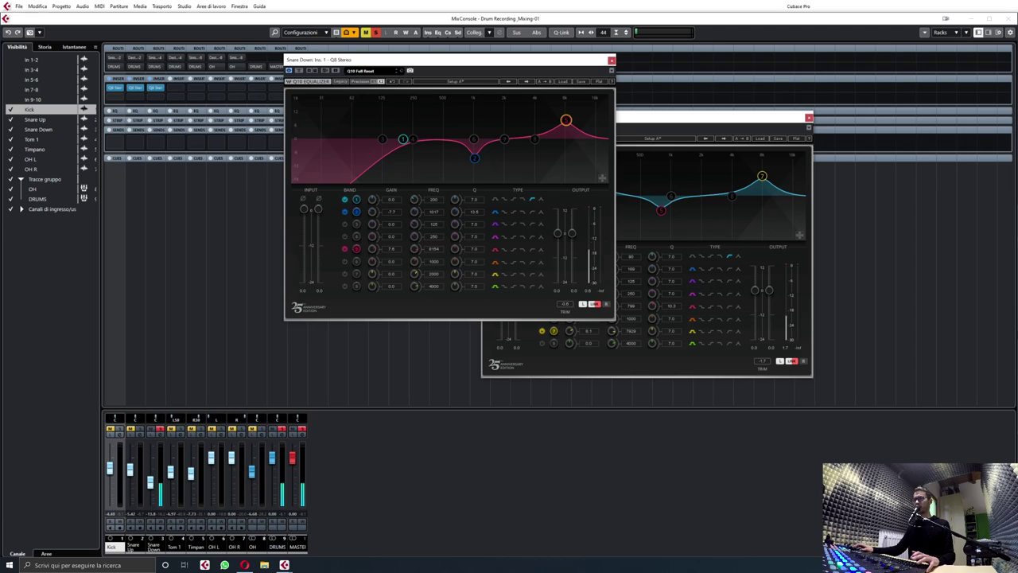
# - Compare Snare Down alone and together with Snare Up, closing both equalizer windows, and reopen Snare Down's Q8
pyautogui.click(611, 62)
pyautogui.click(140, 429)
pyautogui.click(140, 429)
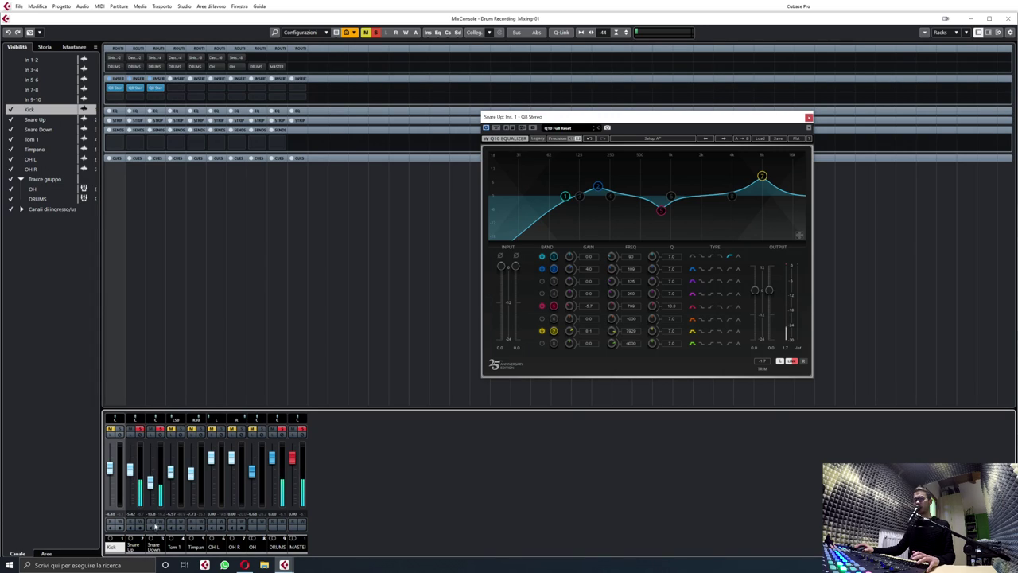
pyautogui.click(140, 429)
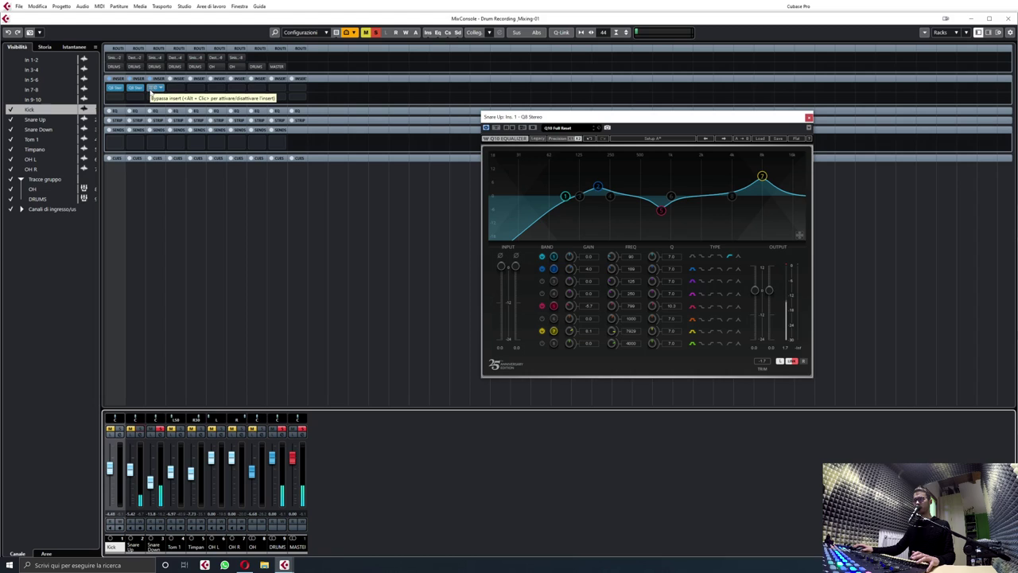
pyautogui.click(809, 117)
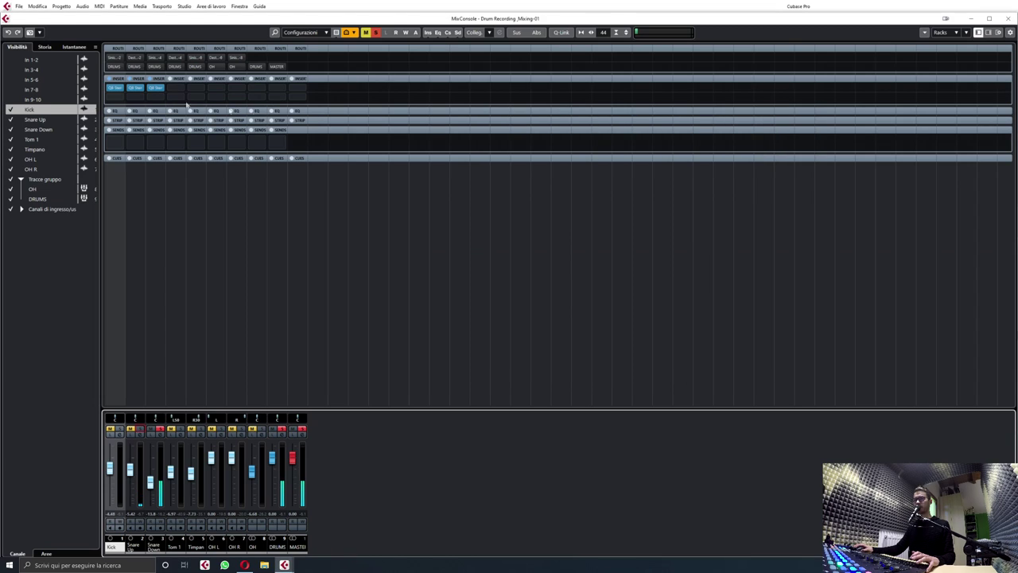
pyautogui.click(155, 89)
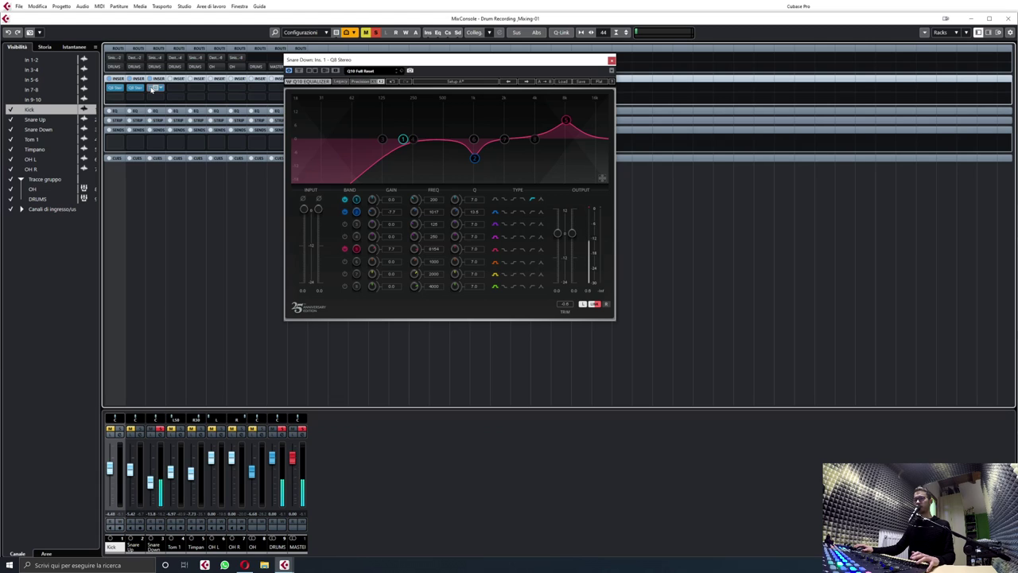
# - Solo Tom 1 instead of Snare Down and expand the Tom 1 track in the project window
pyautogui.click(180, 434)
pyautogui.click(179, 430)
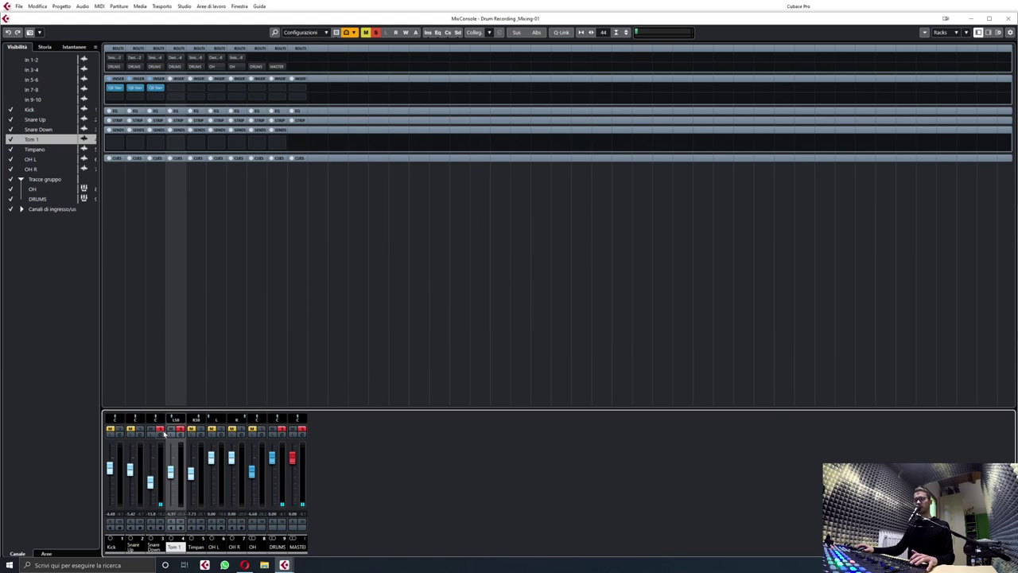
pyautogui.press('F3')
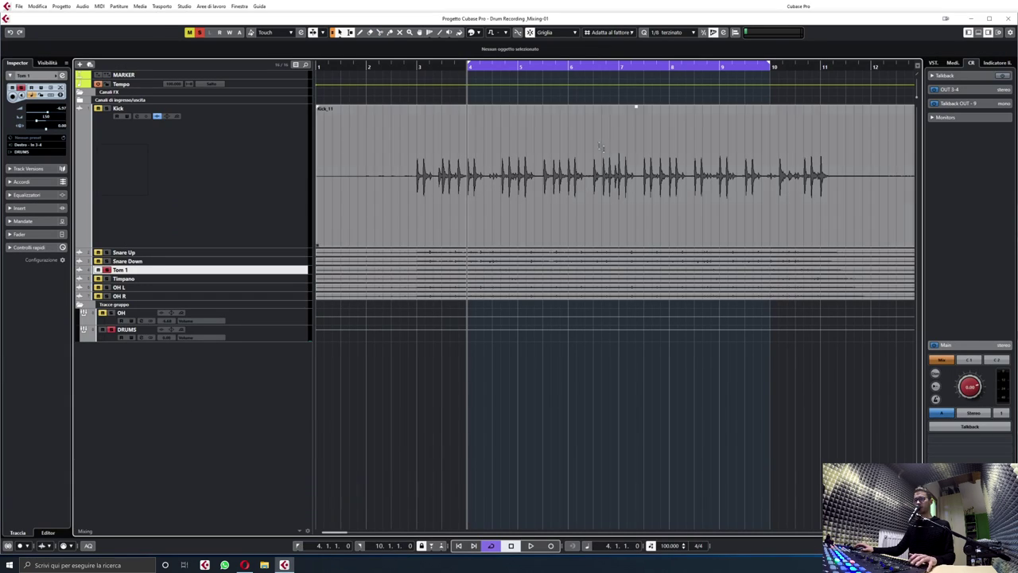
pyautogui.click(253, 271)
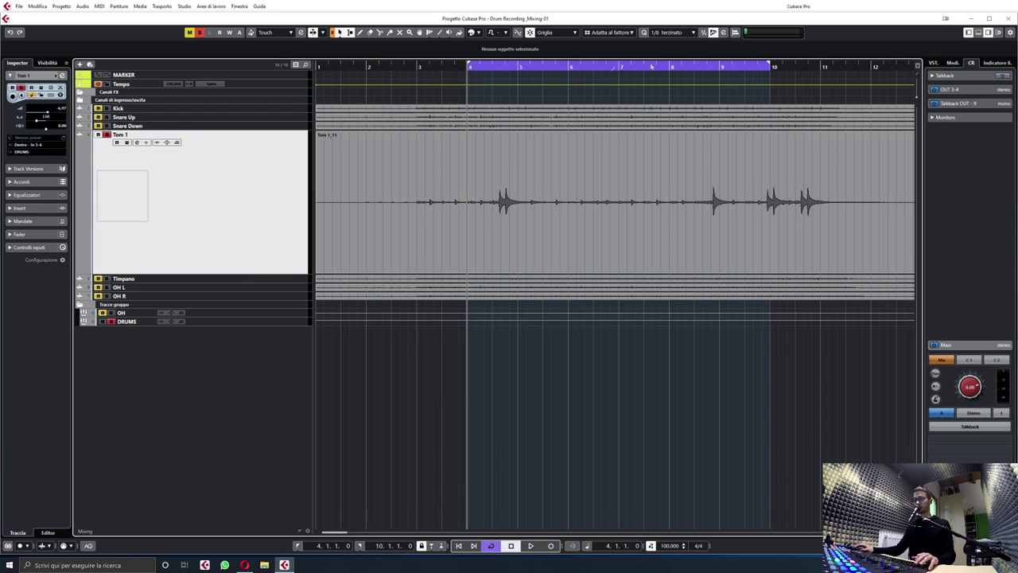
# - Set the locators from 4.3.1 to 5.3.1 around Tom 1's first hits and start looped playback from the left locator
pyautogui.moveTo(770, 66); pyautogui.dragTo(533, 103)
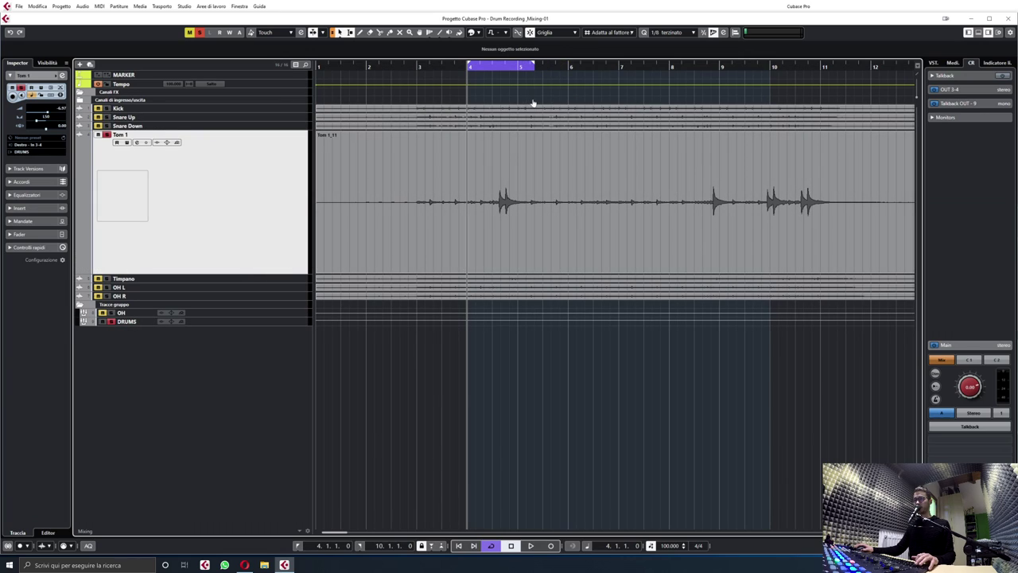
pyautogui.moveTo(470, 67); pyautogui.dragTo(494, 65)
pyautogui.press('KP_1')
pyautogui.press('space')
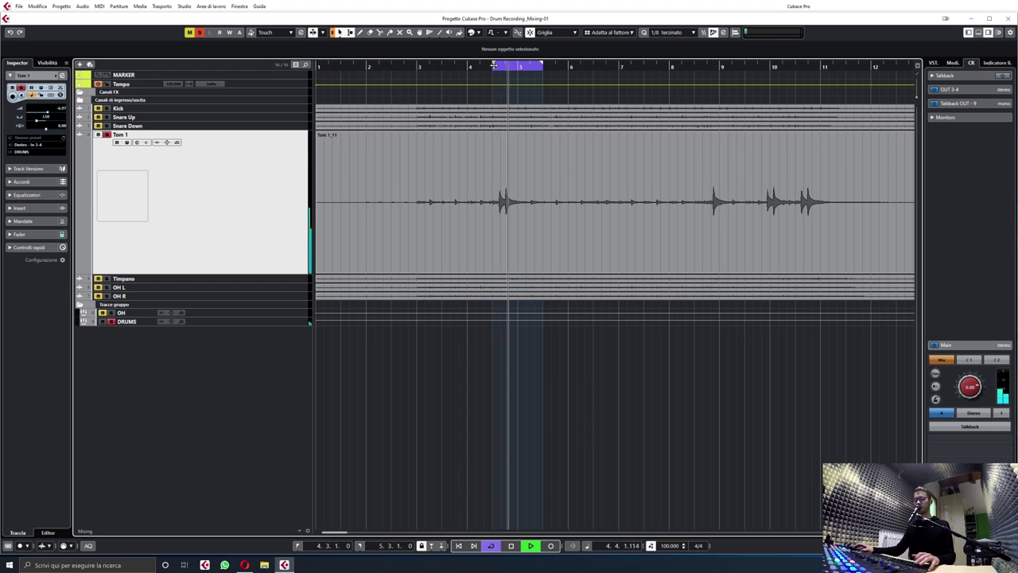
# - Load Q8 Stereo in the first insert slot of Tom 1 in the MixConsole
pyautogui.press('F3')
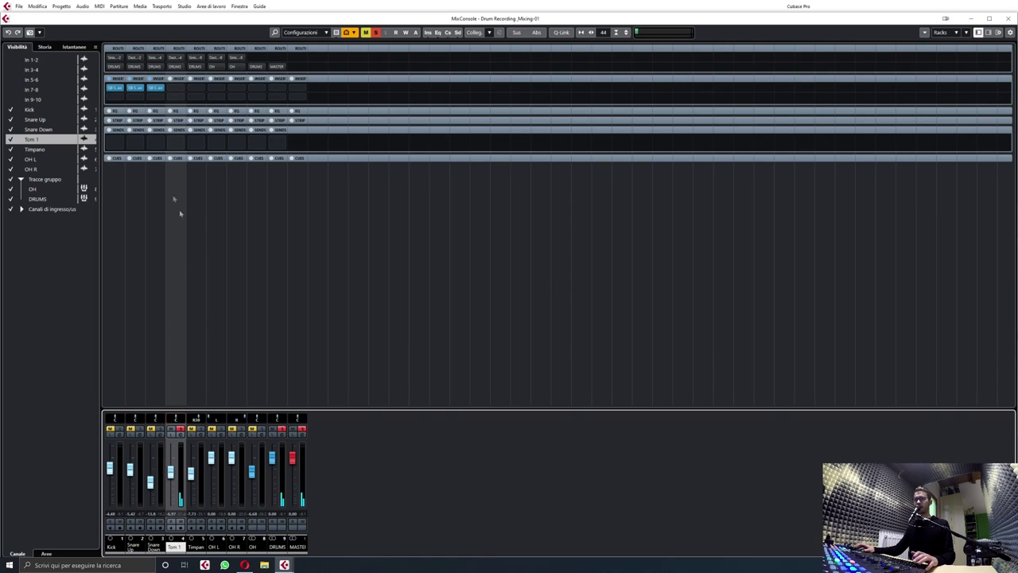
pyautogui.click(178, 88)
pyautogui.write('q8')
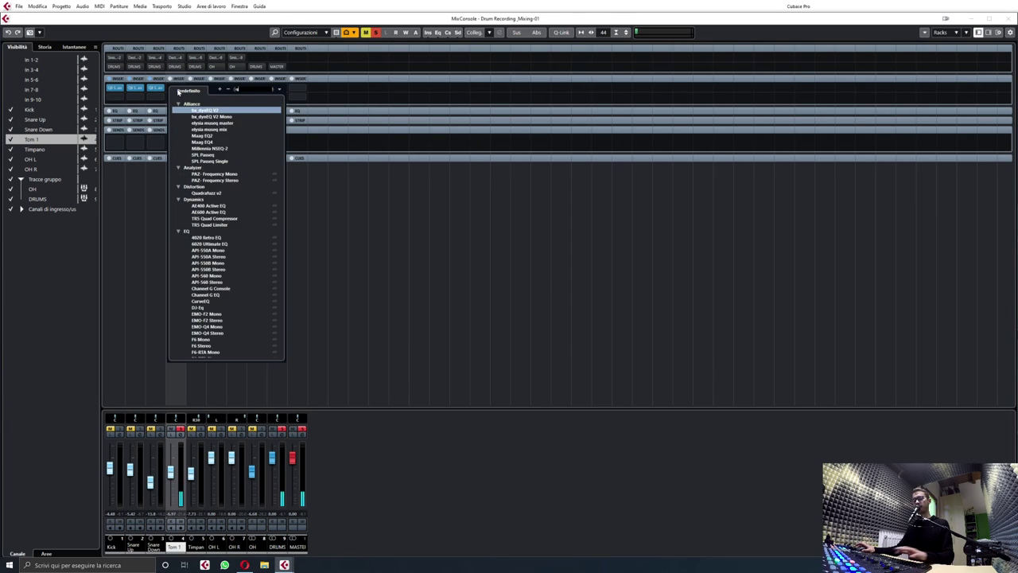
pyautogui.doubleClick(204, 117)
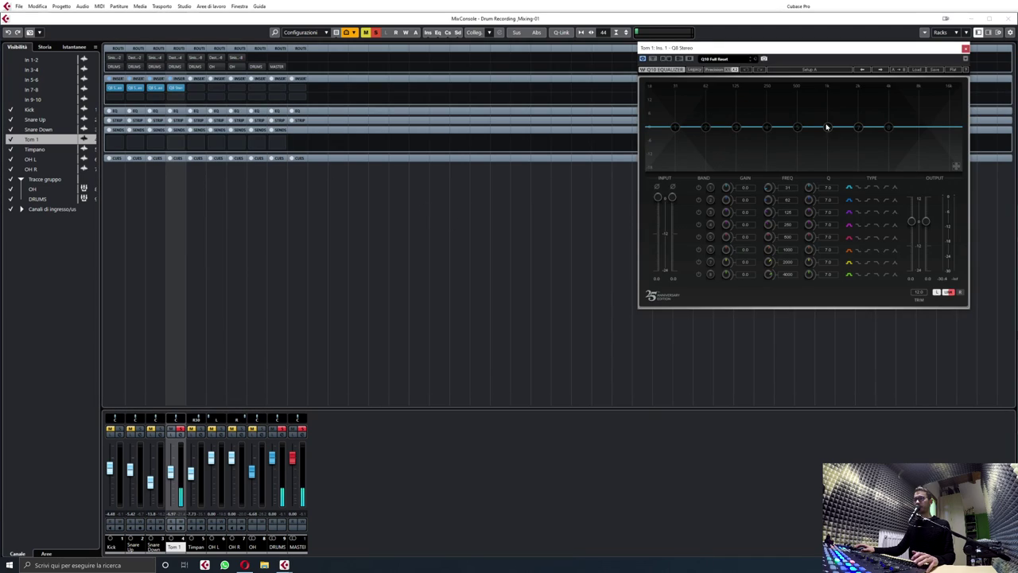
# - In Tom 1's Q8, cut about 6 dB near 500 Hz with a Q of 13.2, and boost about 5 dB at 144 Hz and 8 dB near 7 kHz
pyautogui.moveTo(797, 127); pyautogui.dragTo(814, 83)
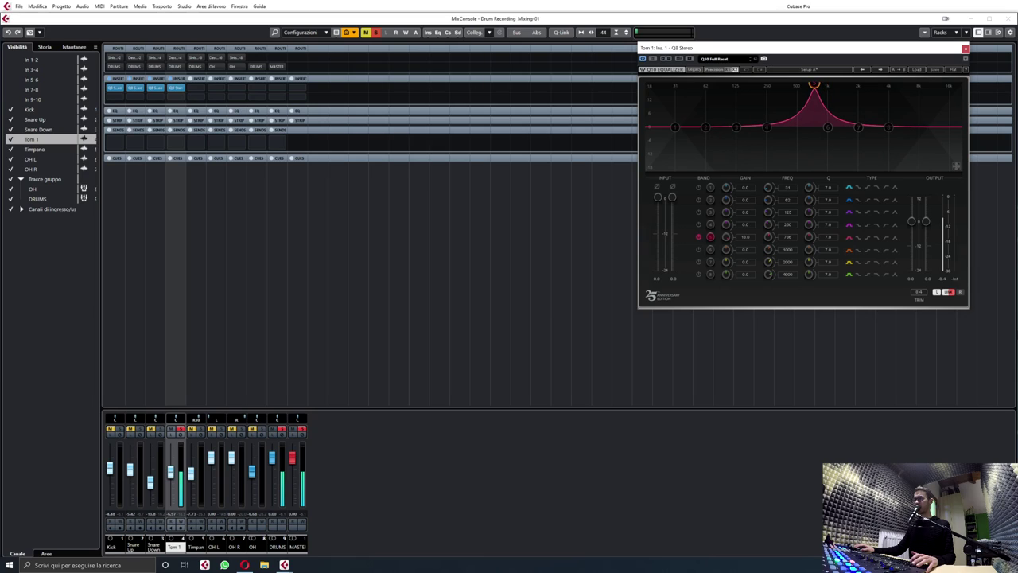
pyautogui.moveTo(809, 237); pyautogui.dragTo(768, 235)
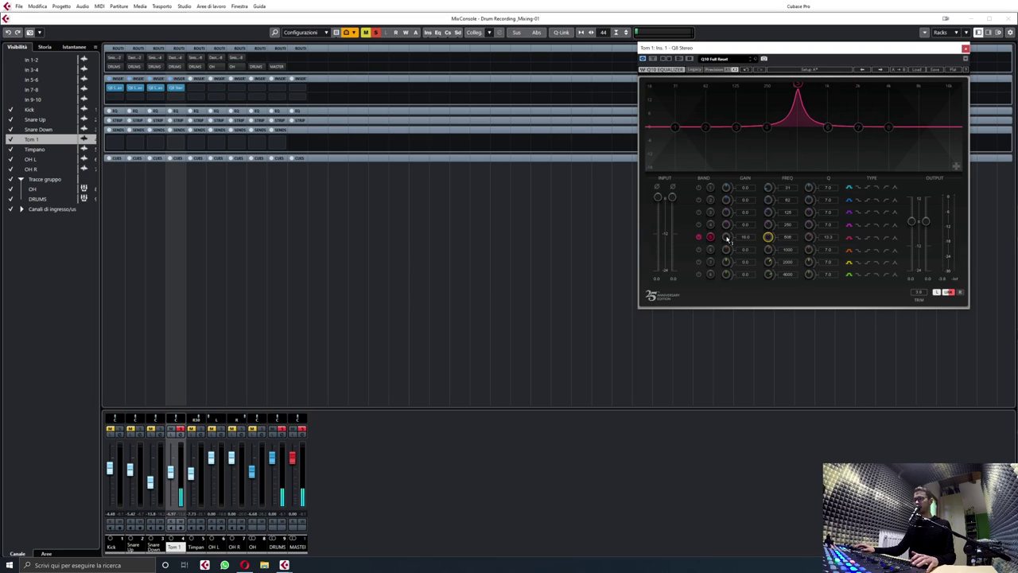
pyautogui.moveTo(727, 240); pyautogui.dragTo(728, 269)
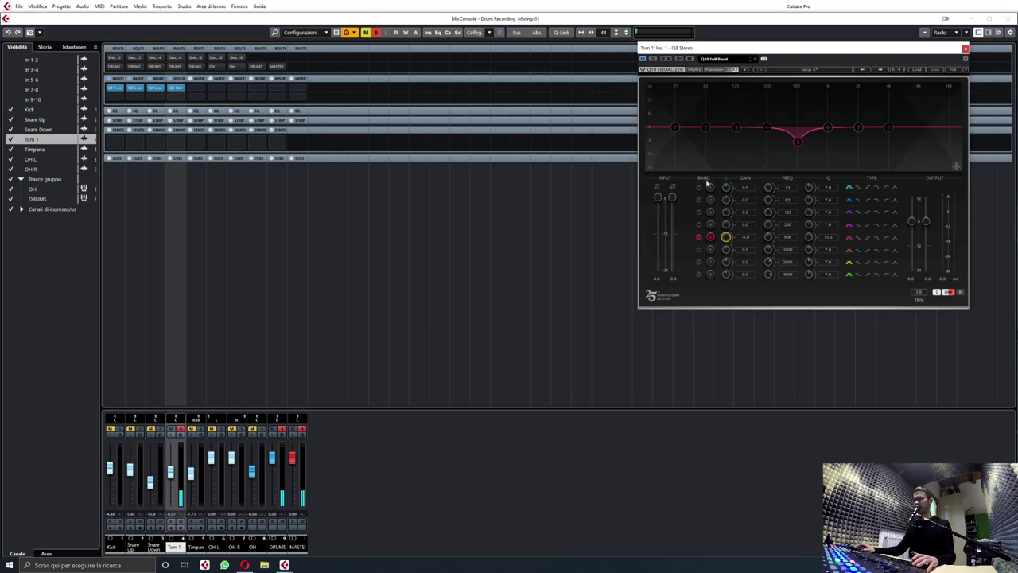
pyautogui.moveTo(860, 129); pyautogui.dragTo(913, 106)
pyautogui.moveTo(736, 127)
pyautogui.mouseDown()
pyautogui.moveTo(671, 85)
pyautogui.moveTo(757, 85)
pyautogui.moveTo(752, 135)
pyautogui.moveTo(763, 112)
pyautogui.moveTo(743, 115)
pyautogui.mouseUp()
# - Make band 1 of Tom 1's Q8 a 60 Hz high-pass filter and compare the sound with the insert bypassed and active
pyautogui.click(674, 127)
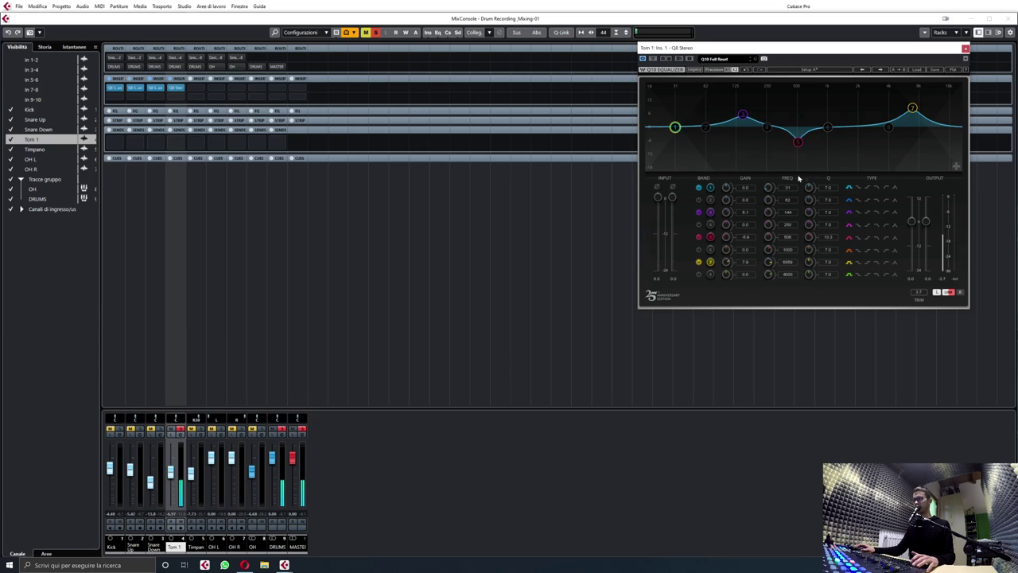
pyautogui.click(787, 188)
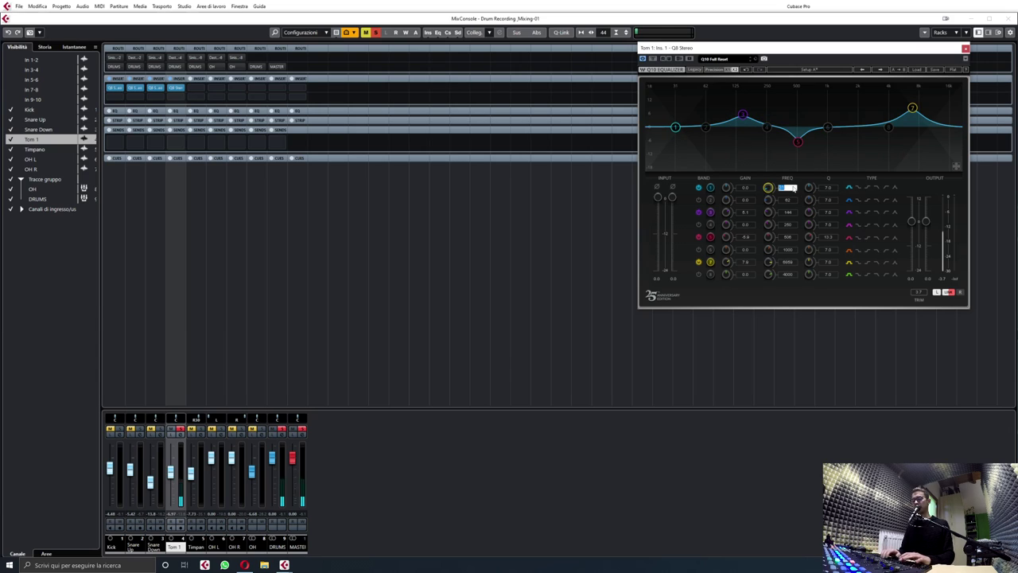
pyautogui.write('60')
pyautogui.press('Return')
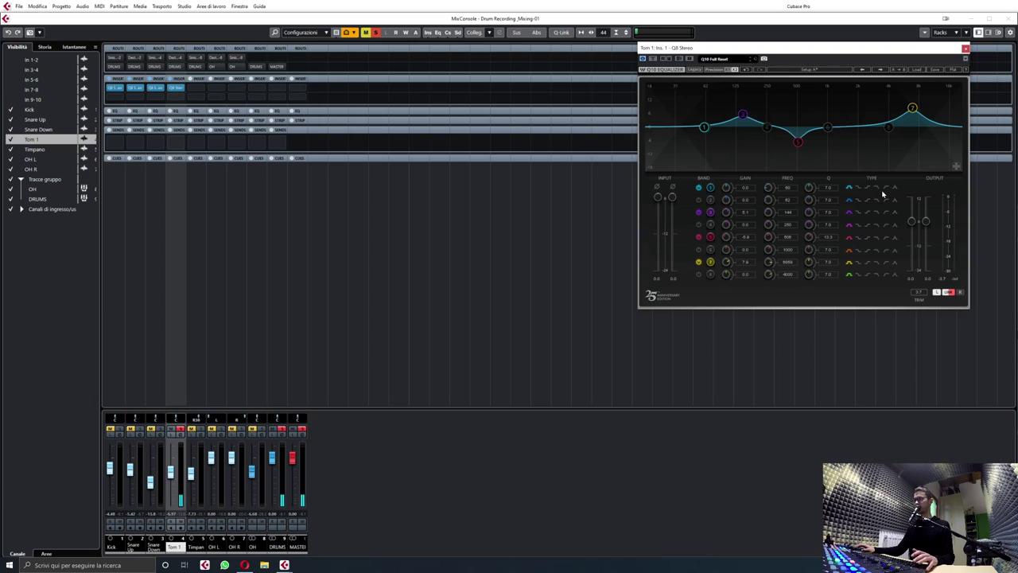
pyautogui.click(886, 187)
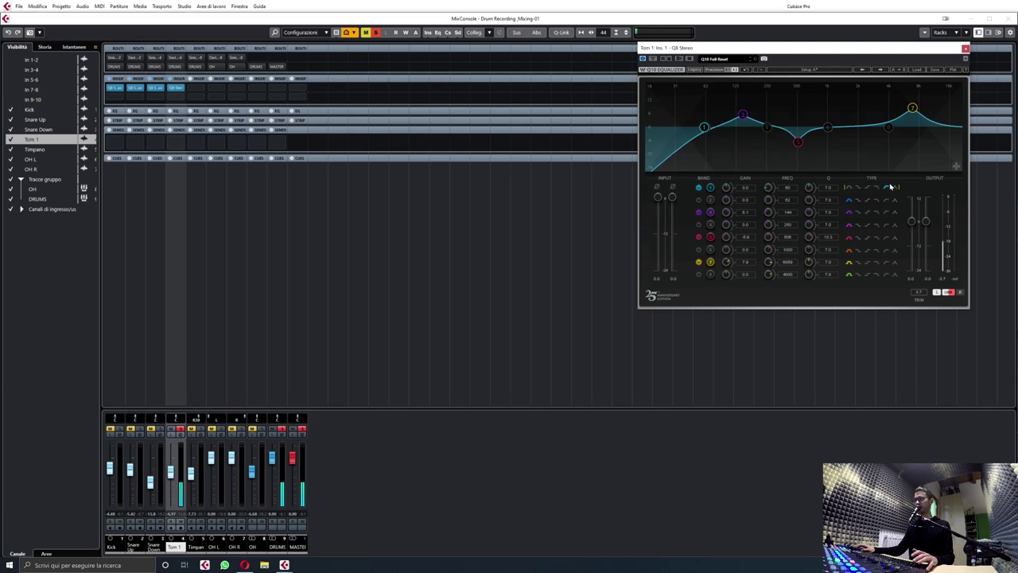
pyautogui.click(171, 88)
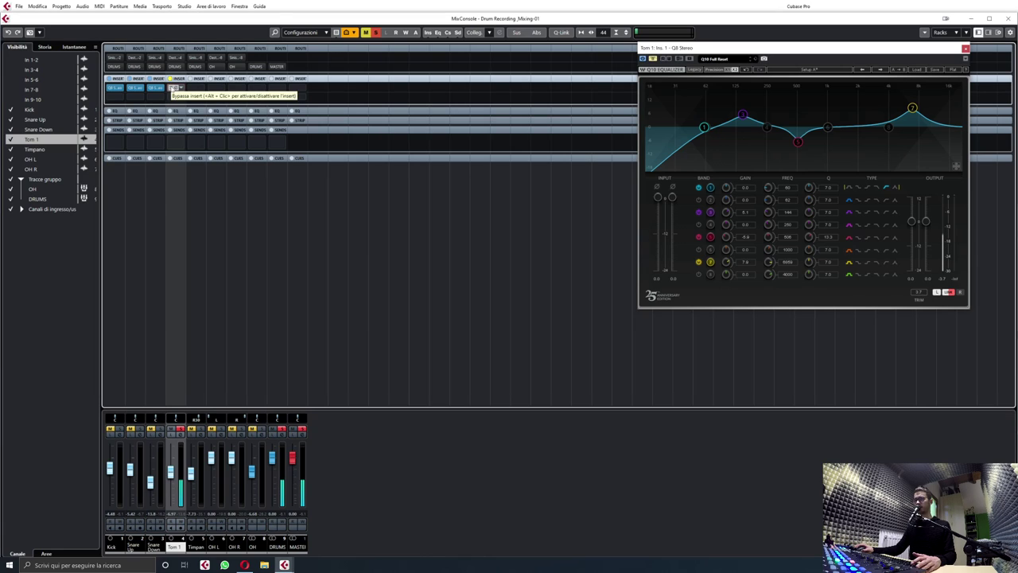
pyautogui.click(171, 88)
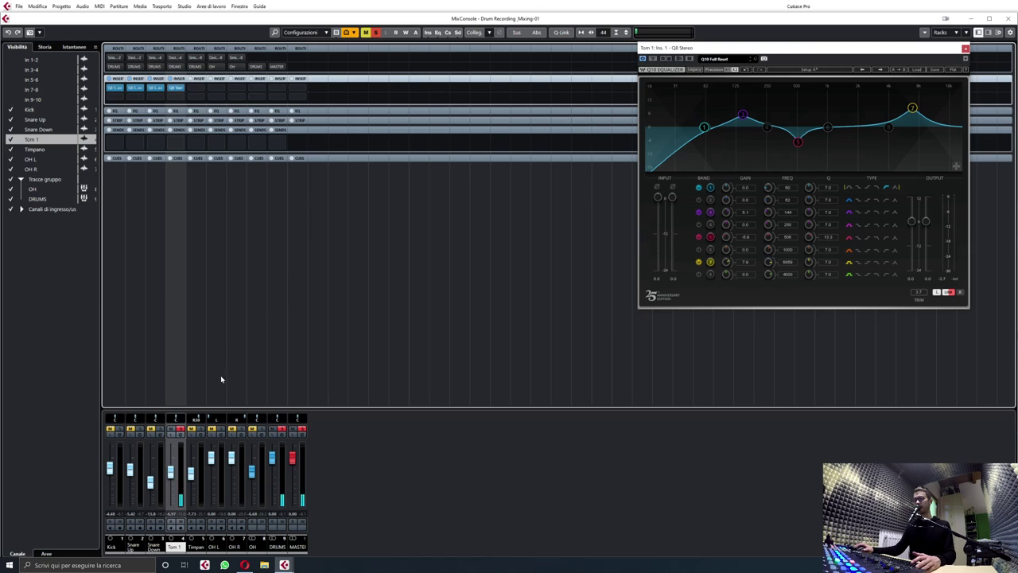
# - Solo Timpano instead of Tom 1, close Tom 1's equalizer, and load Q8 Stereo in Timpano's first insert slot
pyautogui.click(201, 430)
pyautogui.click(180, 430)
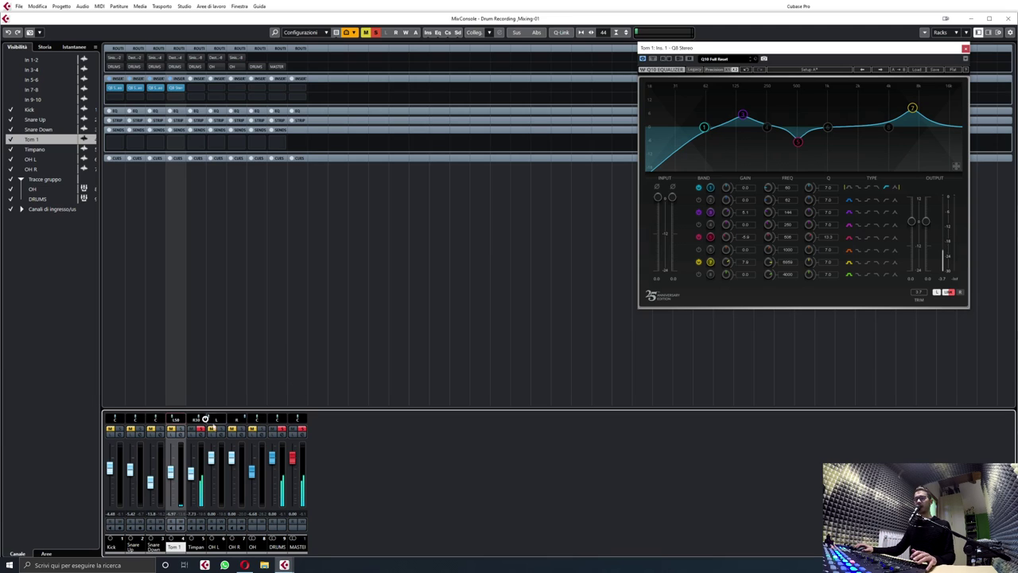
pyautogui.click(965, 49)
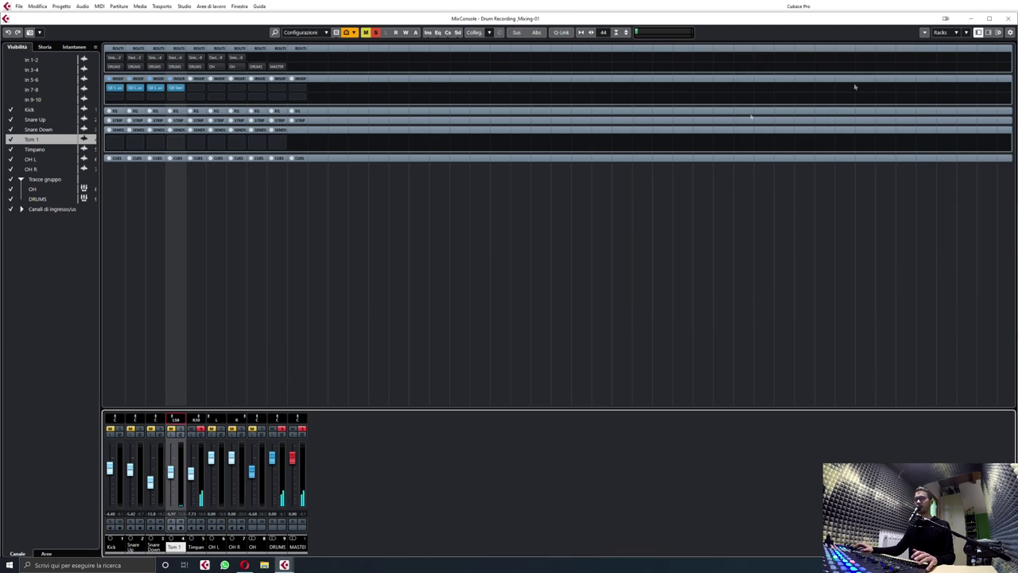
pyautogui.click(198, 88)
pyautogui.write('q8')
pyautogui.click(226, 116)
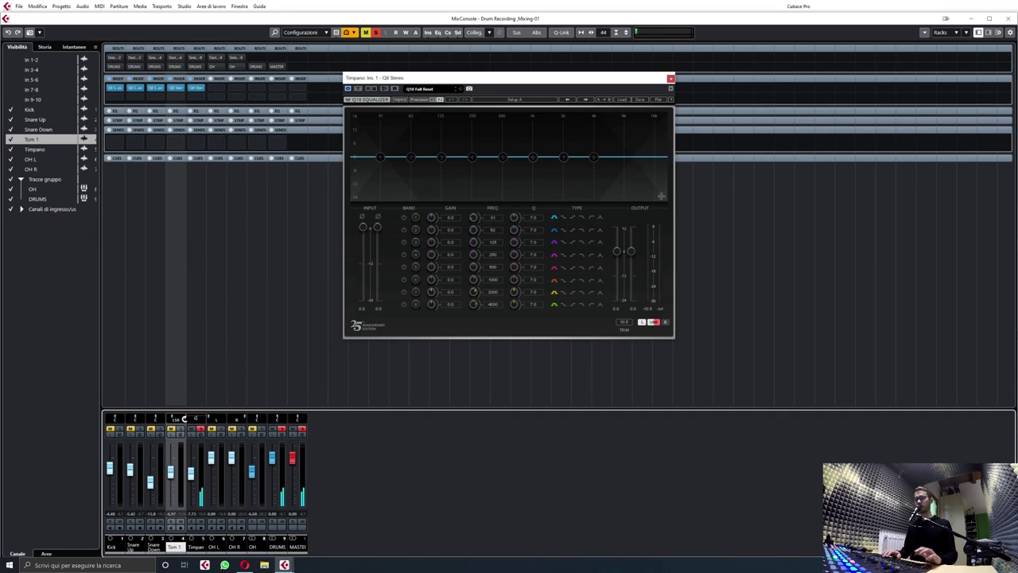
# - Sweep a narrow boost on band 5 of Timpano's Q8 and turn it into a cut of about 5.5 dB near 550 Hz
pyautogui.moveTo(502, 156); pyautogui.dragTo(508, 115)
pyautogui.moveTo(514, 267); pyautogui.dragTo(515, 251)
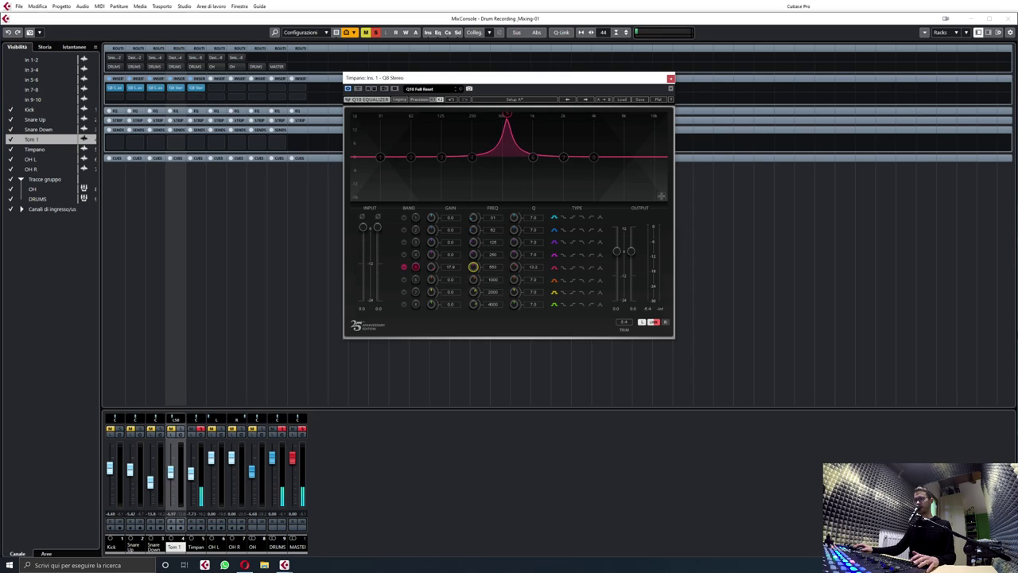
pyautogui.moveTo(434, 275); pyautogui.dragTo(434, 337)
# - Boost Timpano by about 6 dB near 8 kHz with band 7 and about 4 dB near 123 Hz with band 3
pyautogui.moveTo(563, 158); pyautogui.dragTo(622, 144)
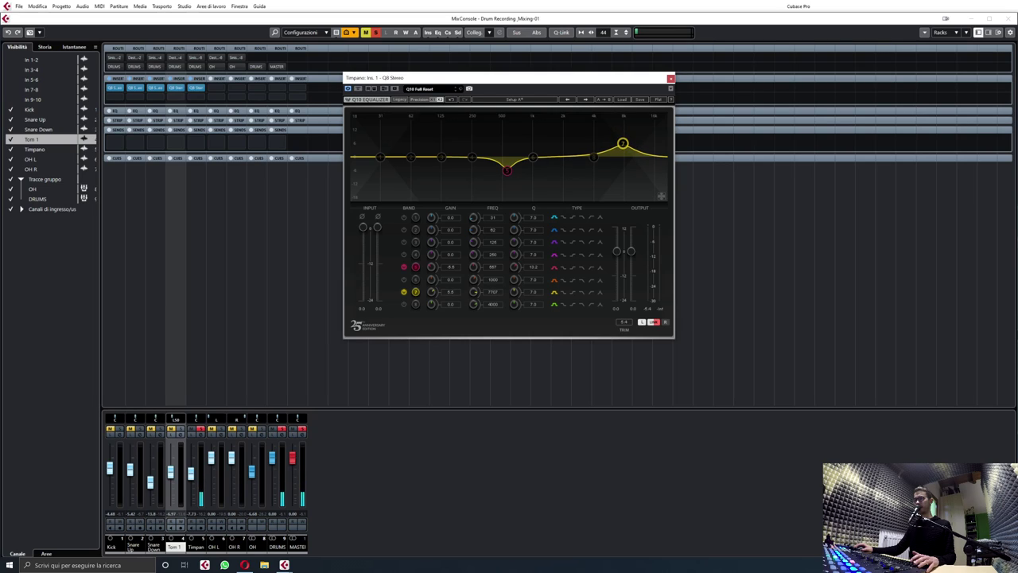
pyautogui.moveTo(442, 158)
pyautogui.mouseDown()
pyautogui.moveTo(374, 112)
pyautogui.moveTo(450, 114)
pyautogui.moveTo(451, 147)
pyautogui.mouseUp()
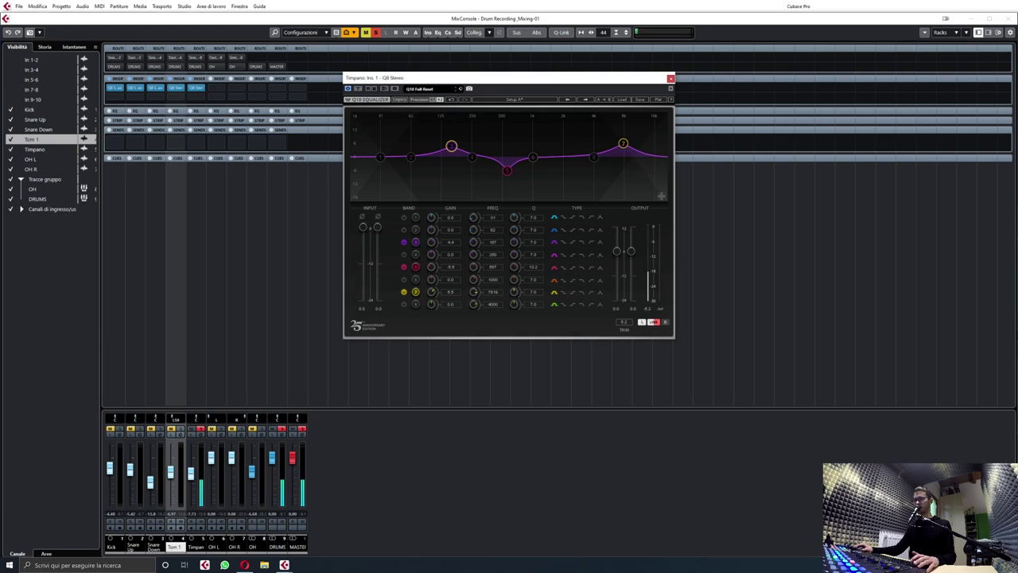
pyautogui.moveTo(451, 143); pyautogui.dragTo(456, 114)
pyautogui.moveTo(445, 115); pyautogui.dragTo(441, 148)
# - Enable band 1 of Timpano's Q8 as a high-pass filter at 60 Hz
pyautogui.click(404, 218)
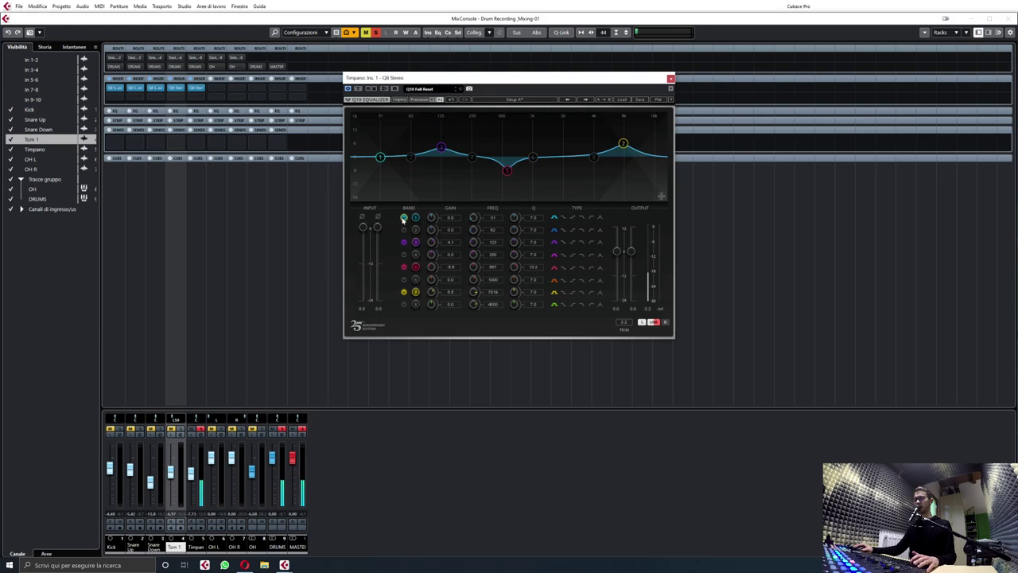
pyautogui.click(593, 220)
pyautogui.doubleClick(493, 219)
pyautogui.write('60')
pyautogui.press('Return')
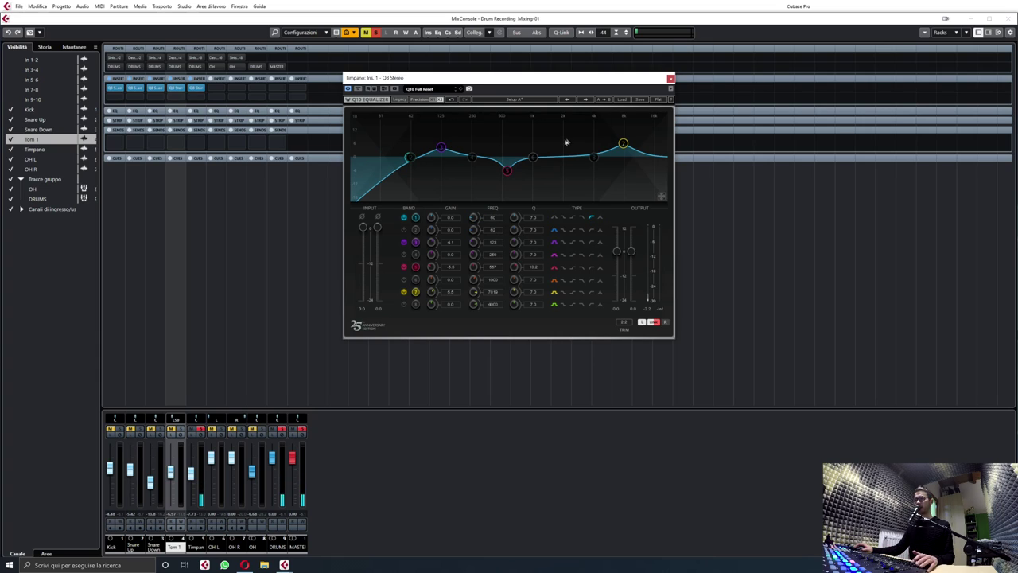
# - Compare Timpano repeatedly with its Q8 insert bypassed and active
pyautogui.click(194, 88)
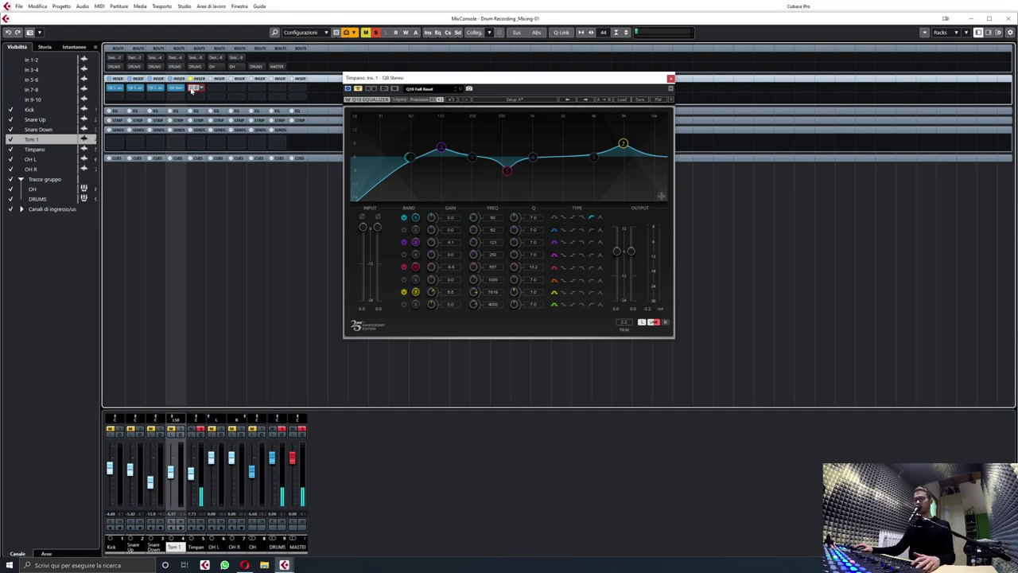
pyautogui.click(194, 88)
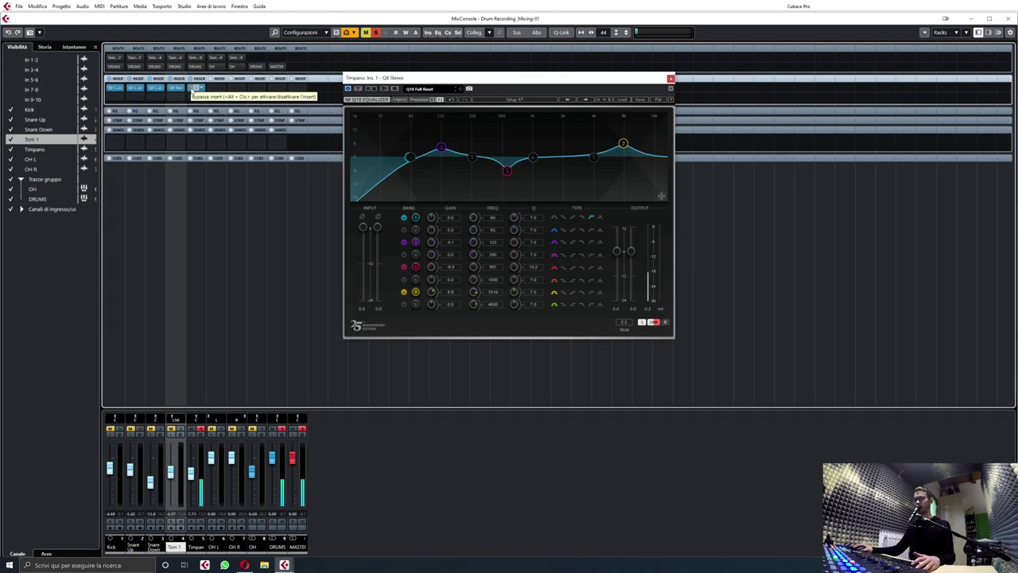
pyautogui.click(195, 88)
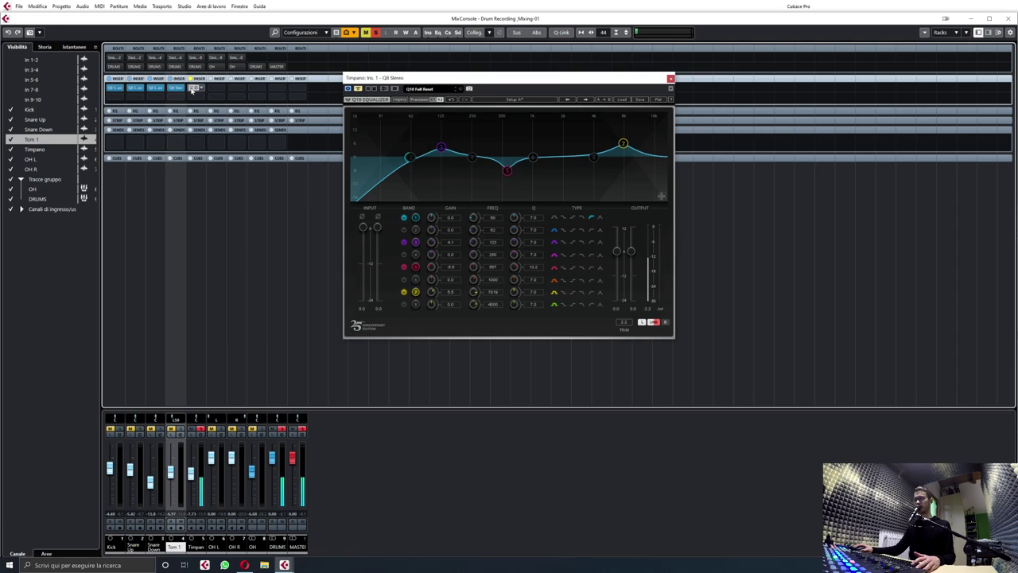
pyautogui.click(194, 88)
pyautogui.click(194, 88)
pyautogui.click(194, 88)
# - Close Timpano's equalizer window and solo the OH group instead of Timpano
pyautogui.click(672, 79)
pyautogui.click(201, 429)
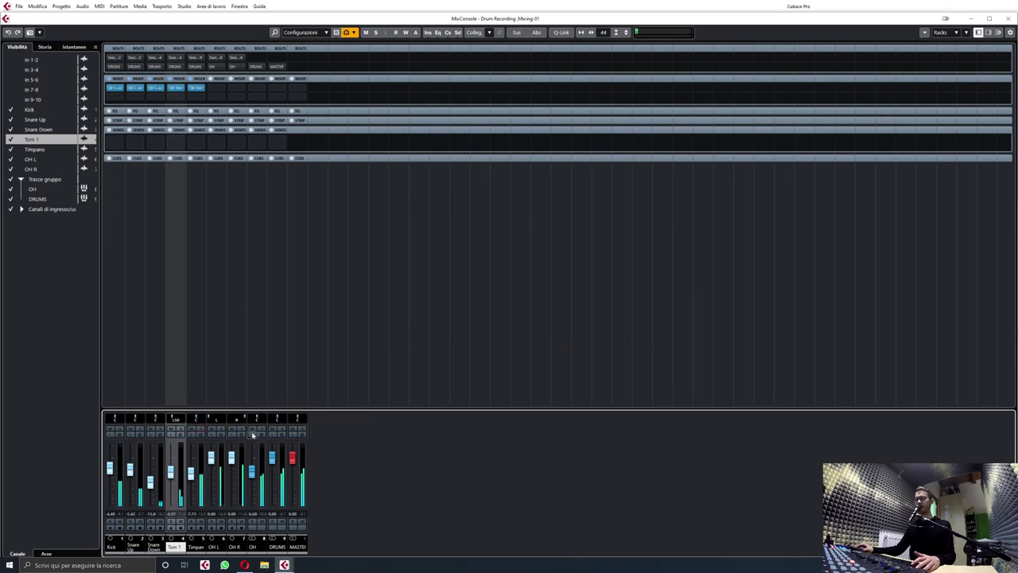
pyautogui.click(261, 430)
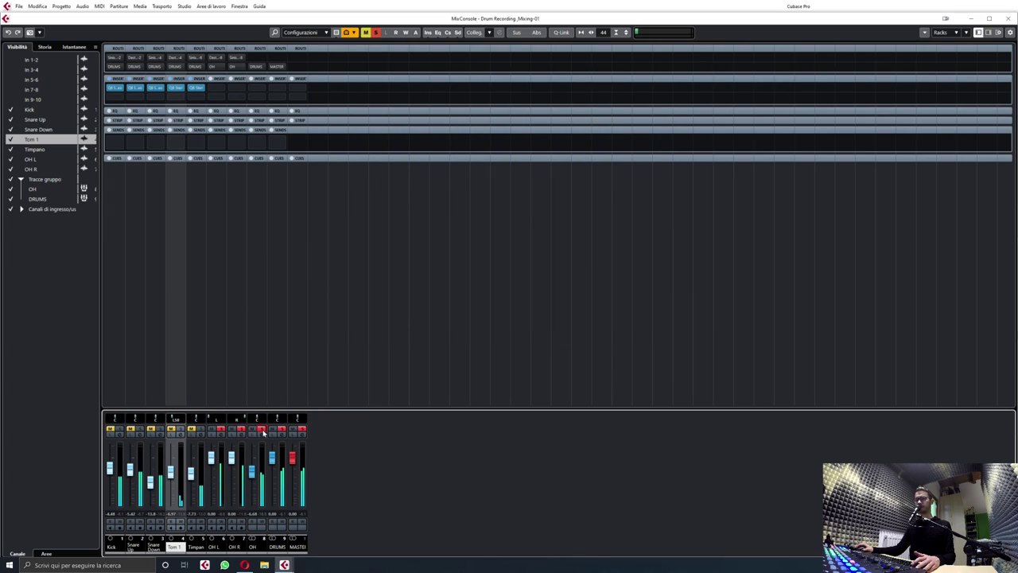
# - Load Q8 Stereo in the OH group's first insert slot and cut about 6 dB near 920 Hz with a Q of 12.7 on band 5
pyautogui.click(297, 88)
pyautogui.write('q10')
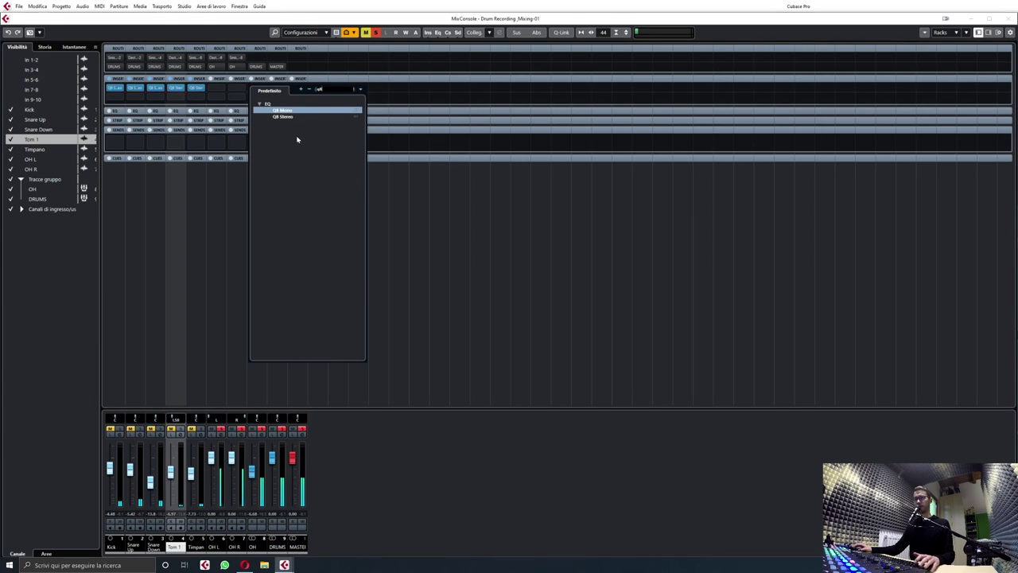
pyautogui.click(283, 117)
pyautogui.moveTo(529, 165); pyautogui.dragTo(558, 121)
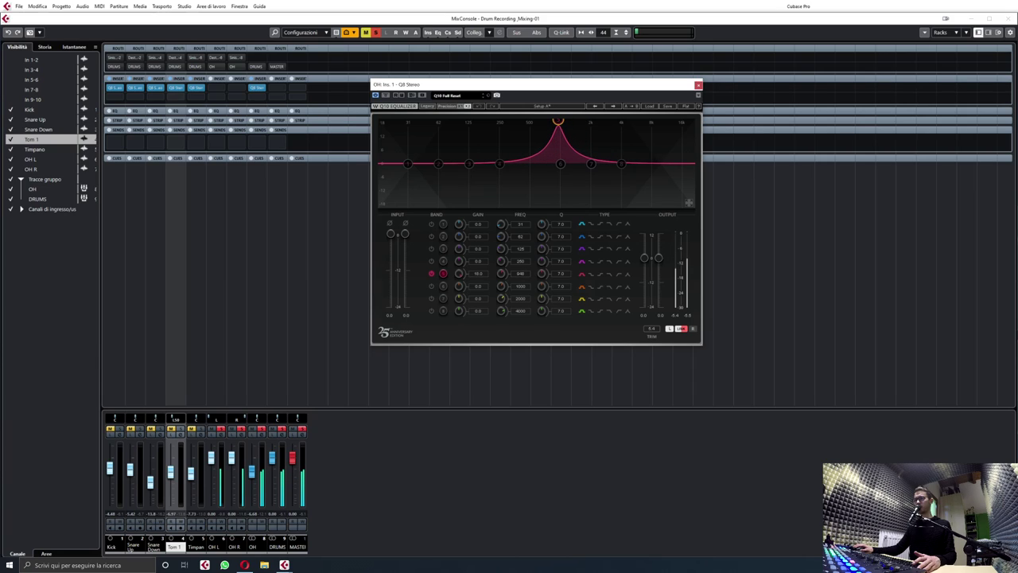
pyautogui.moveTo(542, 277); pyautogui.dragTo(459, 302)
# - High-pass the OH group at 150 Hz with band 1, and boost the highs near 8 kHz with band 8, adjusting its Q
pyautogui.click(443, 225)
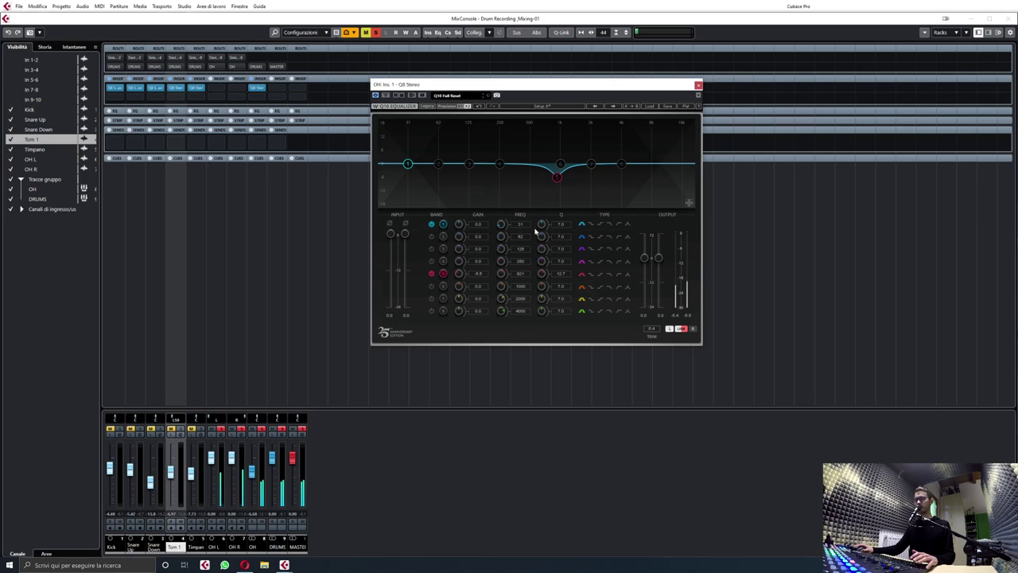
pyautogui.doubleClick(526, 225)
pyautogui.write('150')
pyautogui.press('Return')
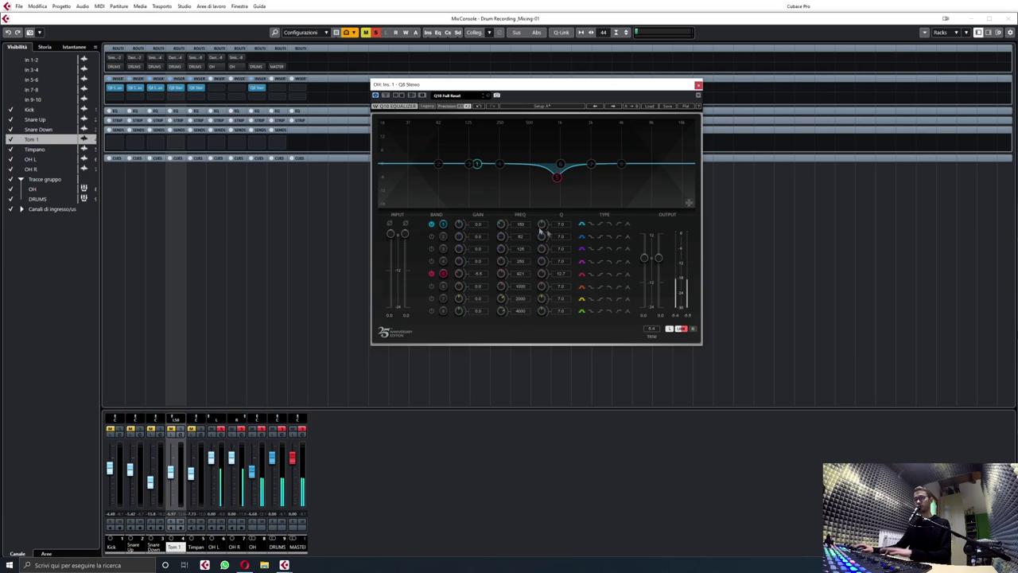
pyautogui.click(619, 225)
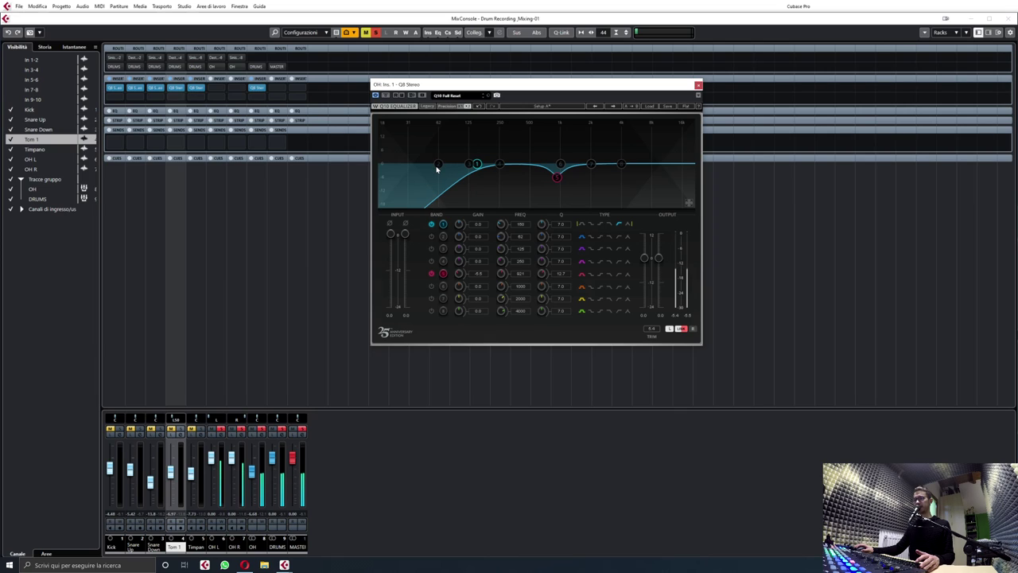
pyautogui.moveTo(622, 165); pyautogui.dragTo(652, 149)
pyautogui.moveTo(542, 311); pyautogui.dragTo(542, 322)
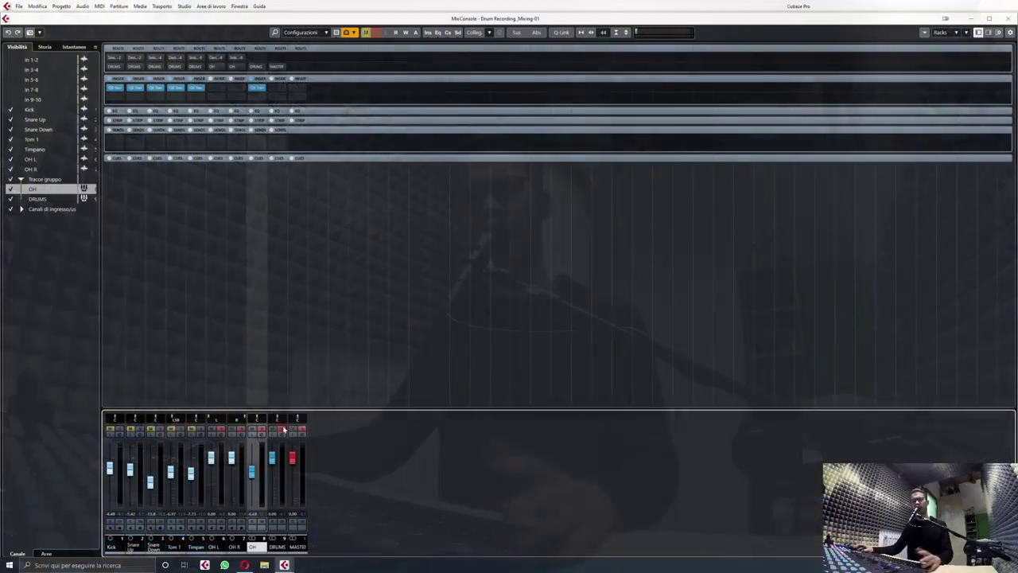
# - Clear the active solos, start playback of the full kit, and select all channels from Kick through DRUMS
pyautogui.click(282, 429)
pyautogui.press('space')
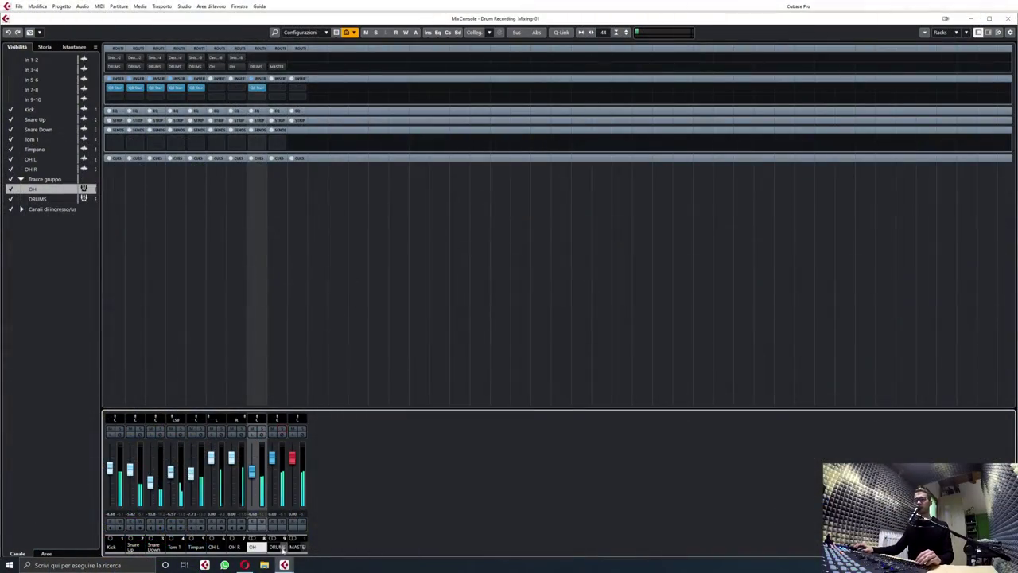
pyautogui.click(277, 548)
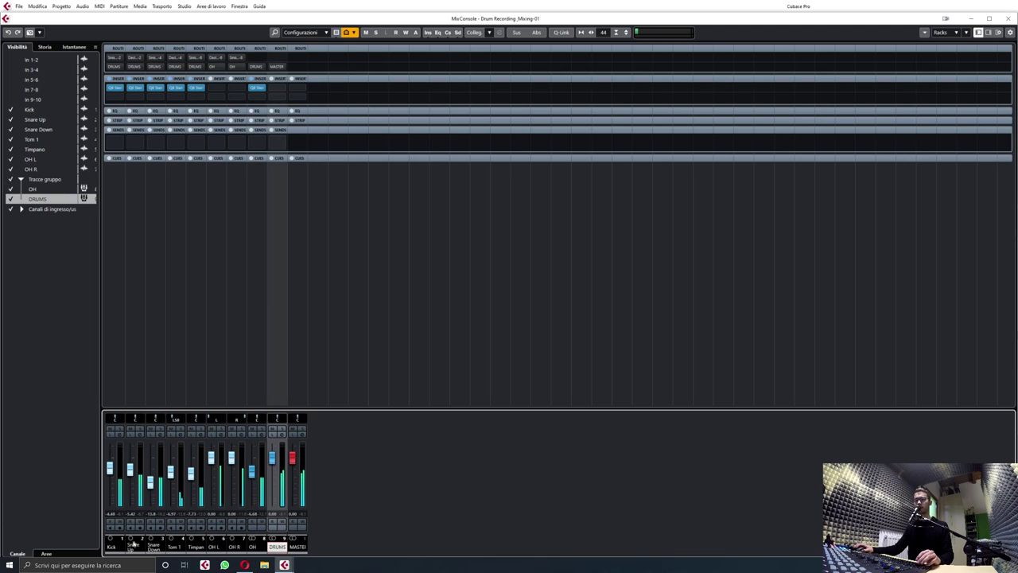
pyautogui.keyDown('shift'); pyautogui.click(112, 547); pyautogui.keyUp('shift')
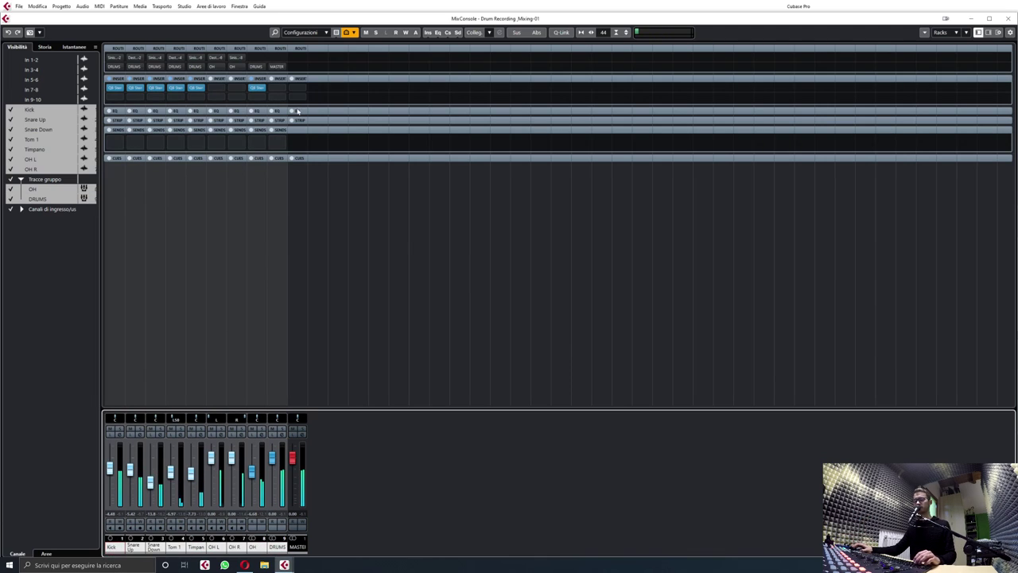
# - Set the project locators from 3.1.1 to 11.1.1, enable cycle playback, and return to the MixConsole
pyautogui.press('F3')
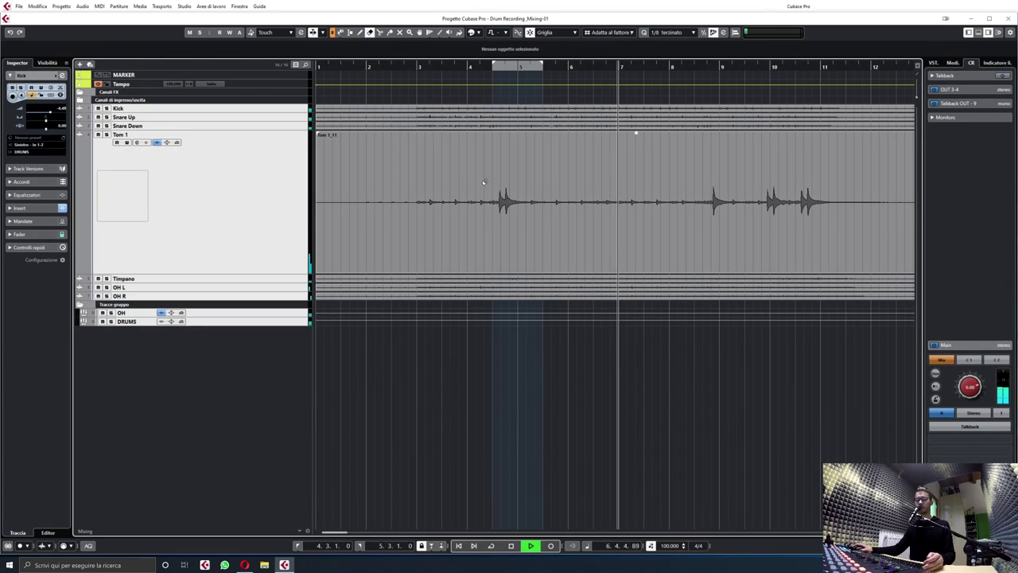
pyautogui.click(420, 65)
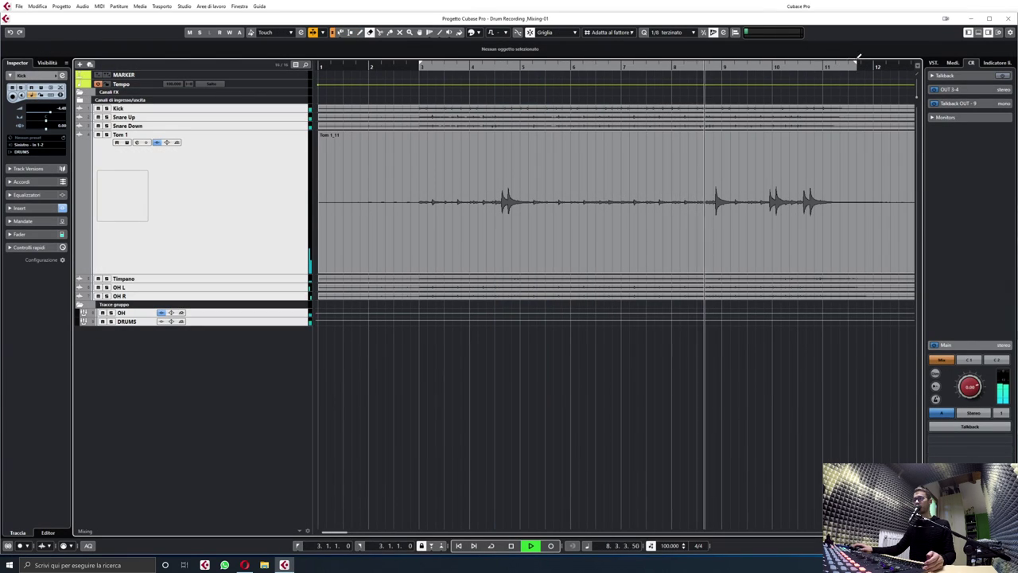
pyautogui.keyDown('alt'); pyautogui.click(823, 64); pyautogui.keyUp('alt')
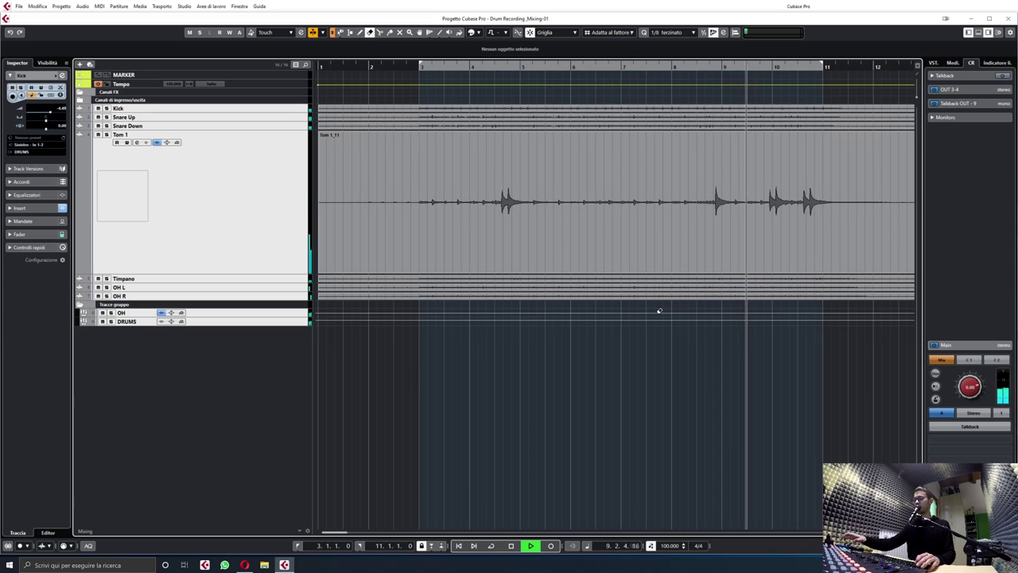
pyautogui.press('KP_Divide')
pyautogui.press('F3')
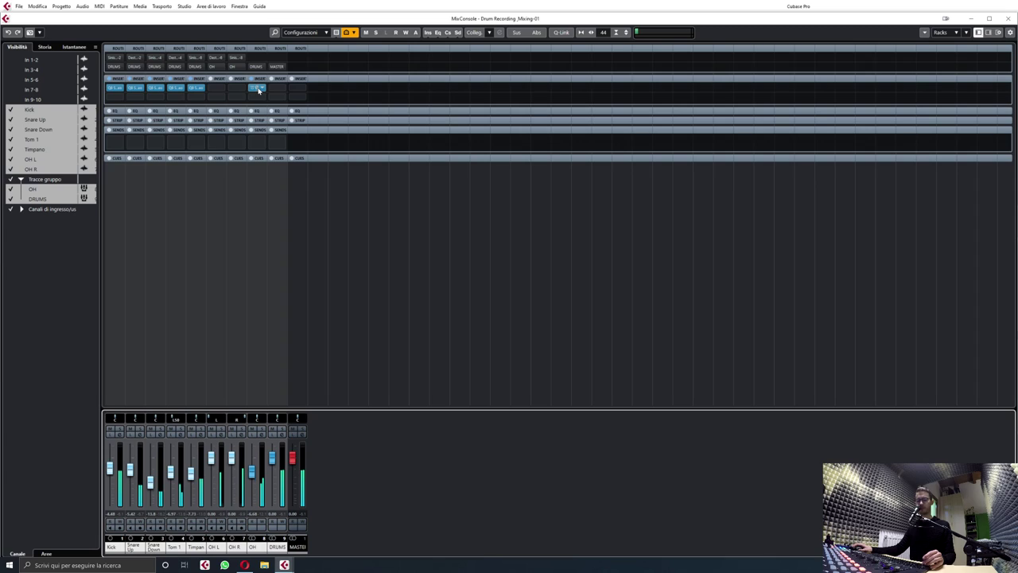
# - Compare the full kit with and without EQ by bypassing and re-enabling the first insert across the linked Kick through DRUMS channels
pyautogui.hotkey('alt', 'shift')
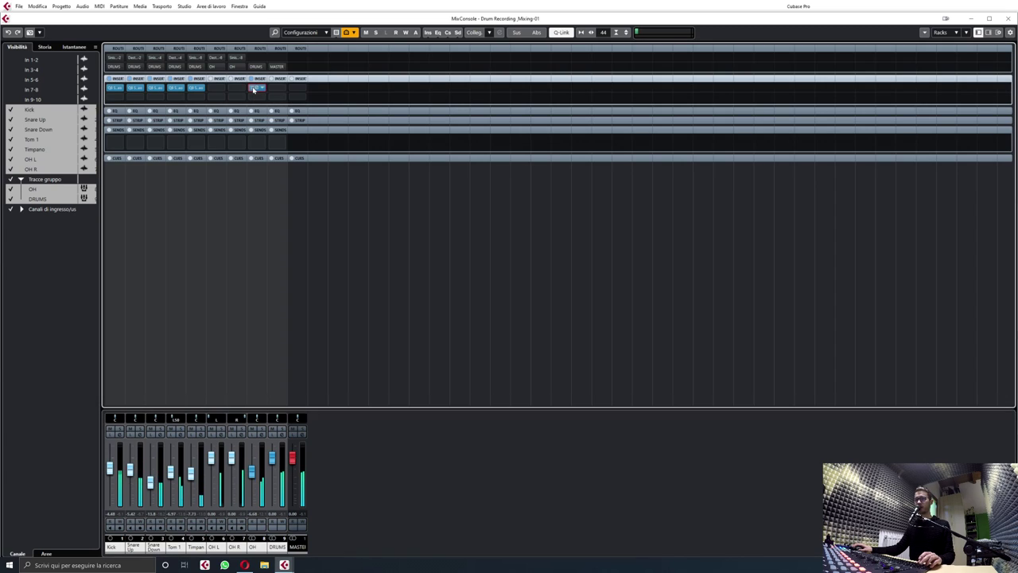
pyautogui.click(253, 89)
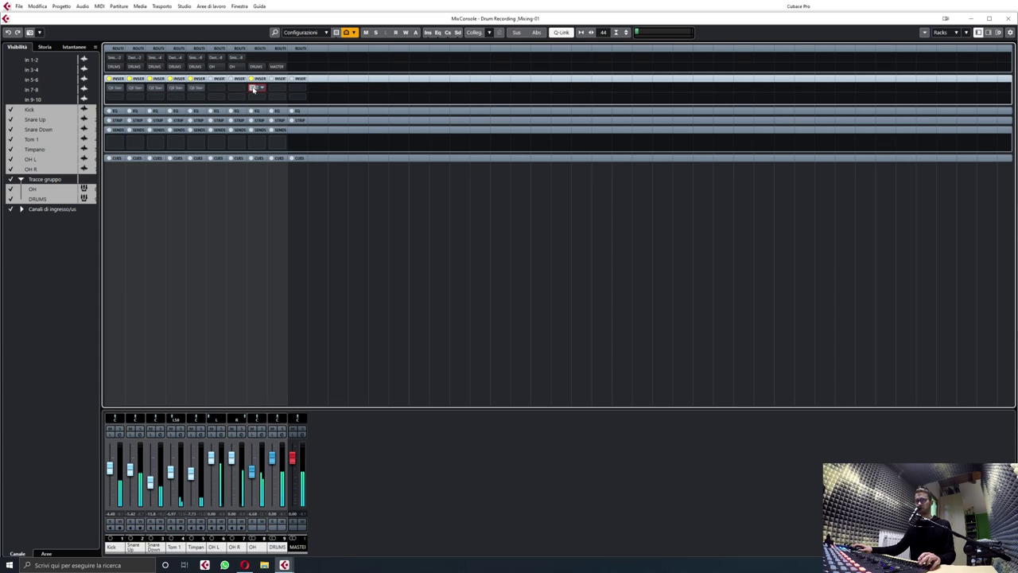
pyautogui.click(254, 89)
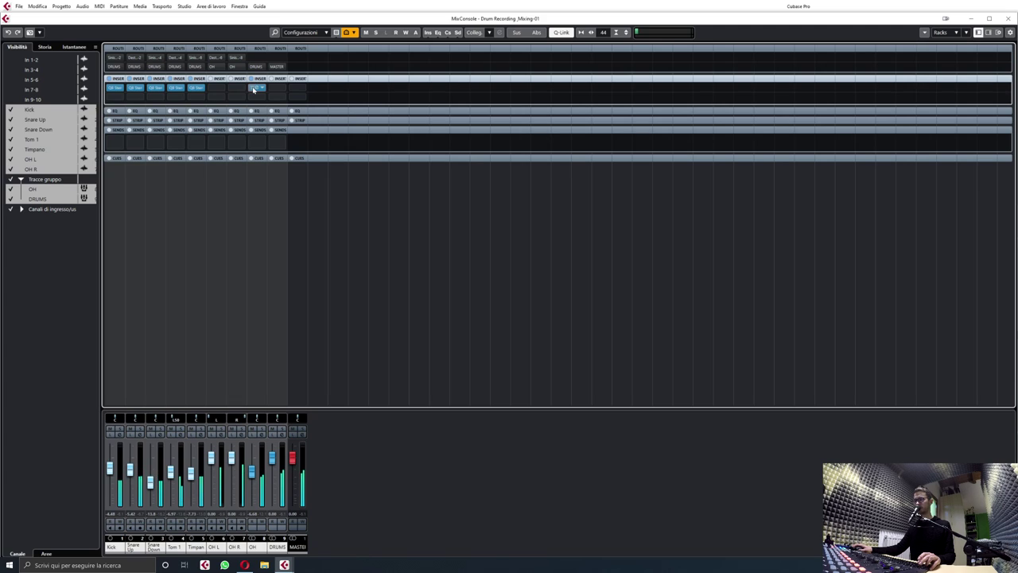
# - Rebalance Snare Up to -3.17 dB, OH to -7.58 dB and Timpano to -6.53 dB, and pan Timpano to R30
pyautogui.click(195, 547)
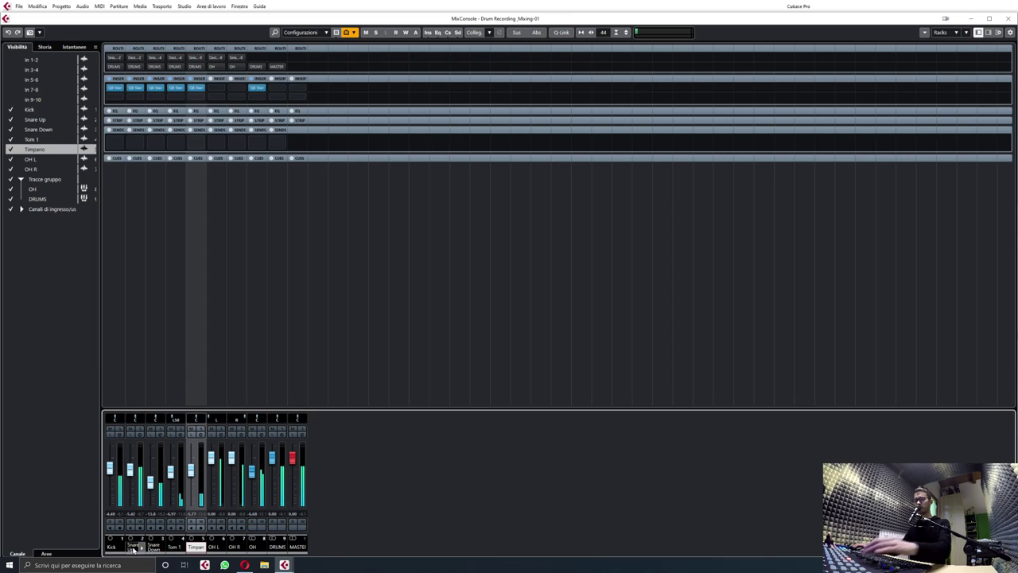
pyautogui.click(133, 547)
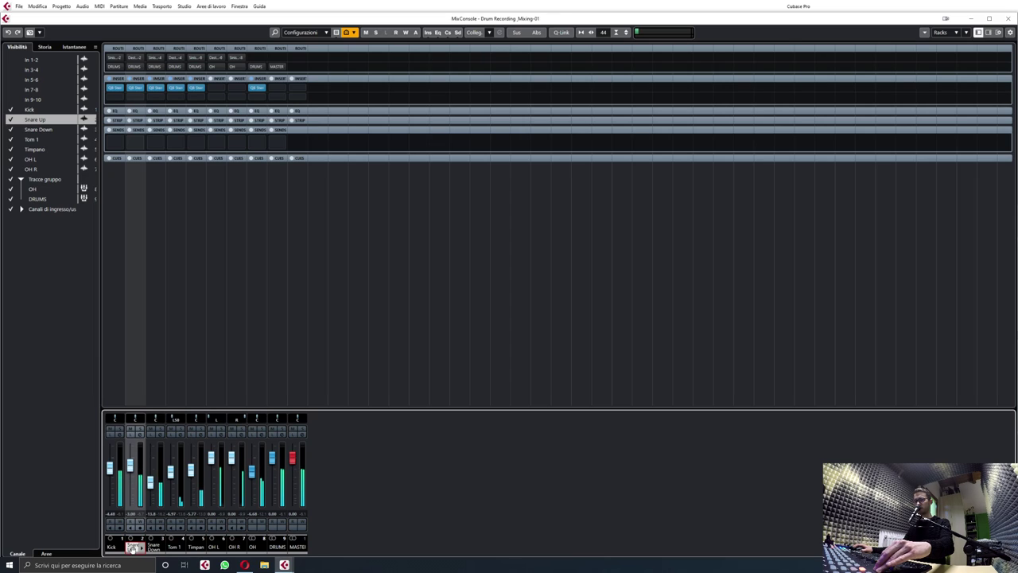
pyautogui.click(253, 547)
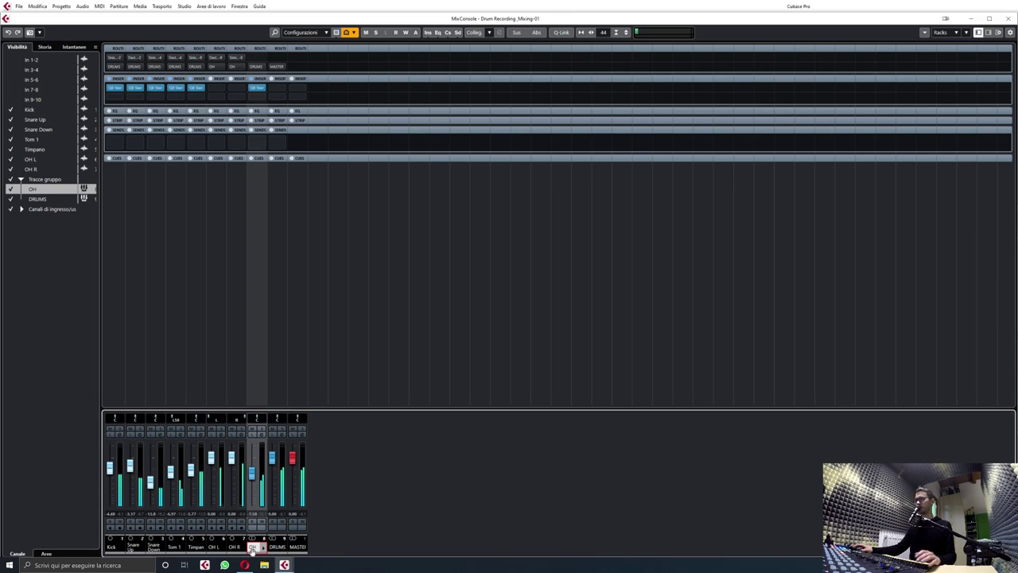
pyautogui.click(195, 548)
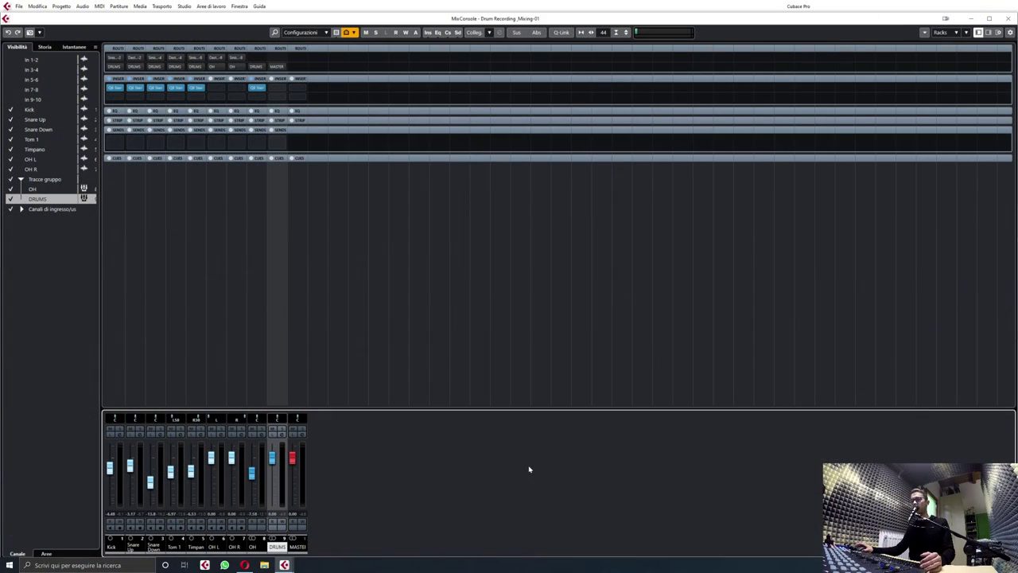
# - Load Q8 Stereo in the DRUMS group's first insert slot and move its editor clear of the channel racks
pyautogui.click(272, 98)
pyautogui.write('q10')
pyautogui.click(306, 118)
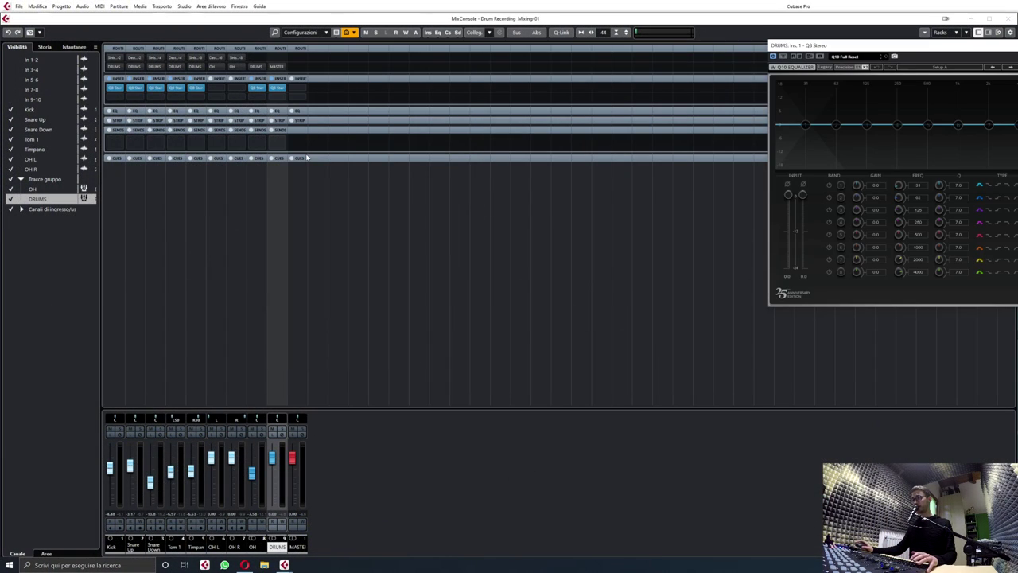
pyautogui.moveTo(976, 50); pyautogui.dragTo(607, 106)
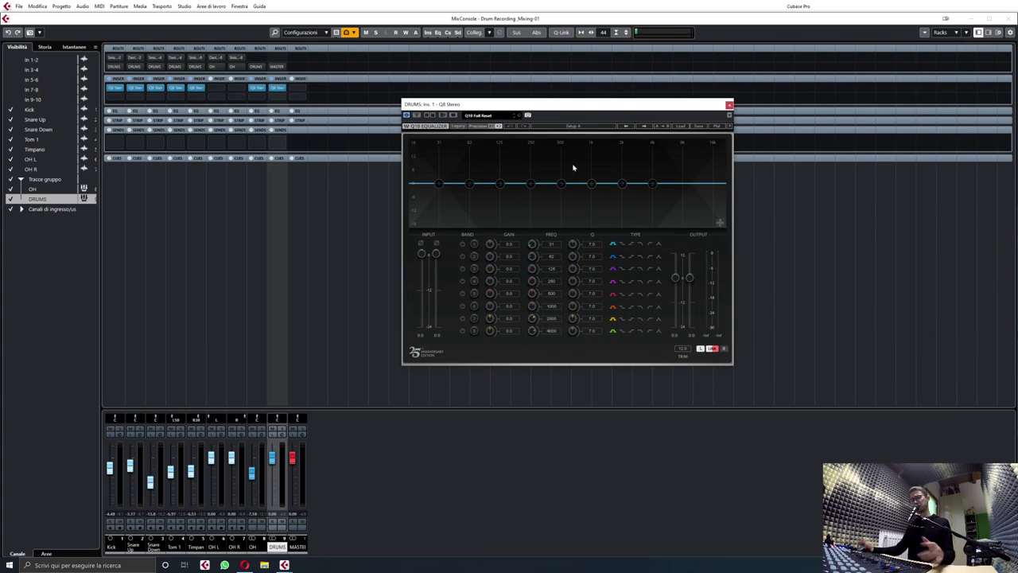
# - With the kit playing, cut 4.4 dB at 347 Hz on band 5 and 4.2 dB near 595 Hz on band 4, both with narrow Q
pyautogui.press('space')
pyautogui.moveTo(560, 184); pyautogui.dragTo(542, 141)
pyautogui.moveTo(573, 297); pyautogui.dragTo(573, 282)
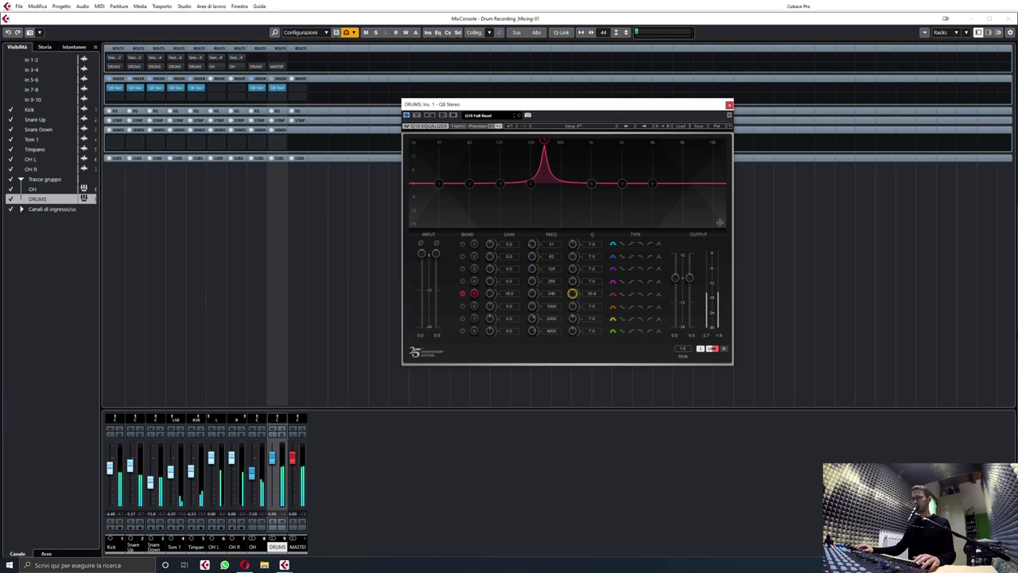
pyautogui.moveTo(576, 295)
pyautogui.mouseDown()
pyautogui.moveTo(577, 279)
pyautogui.moveTo(532, 284)
pyautogui.moveTo(572, 303)
pyautogui.mouseUp()
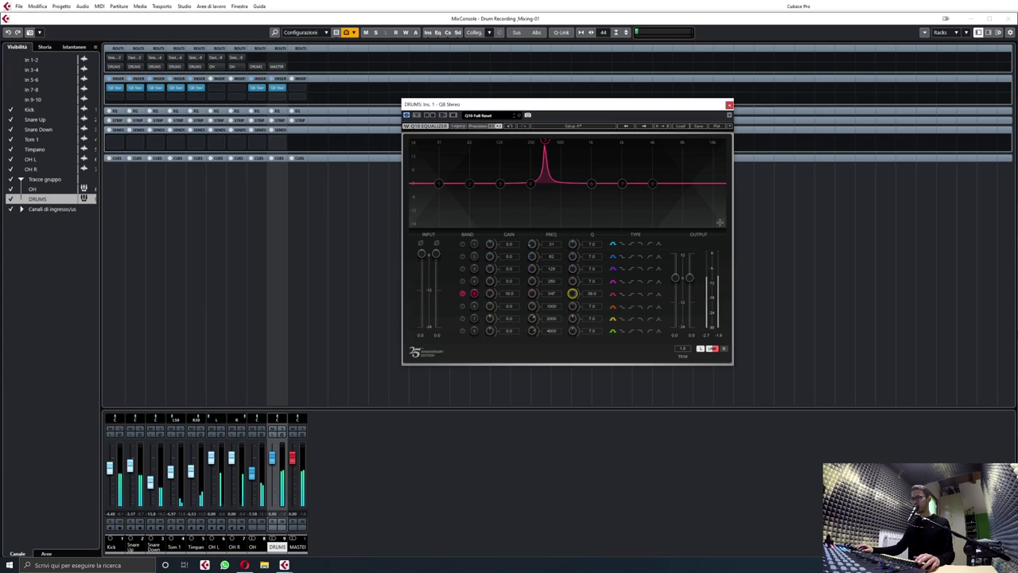
pyautogui.moveTo(489, 294); pyautogui.dragTo(490, 310)
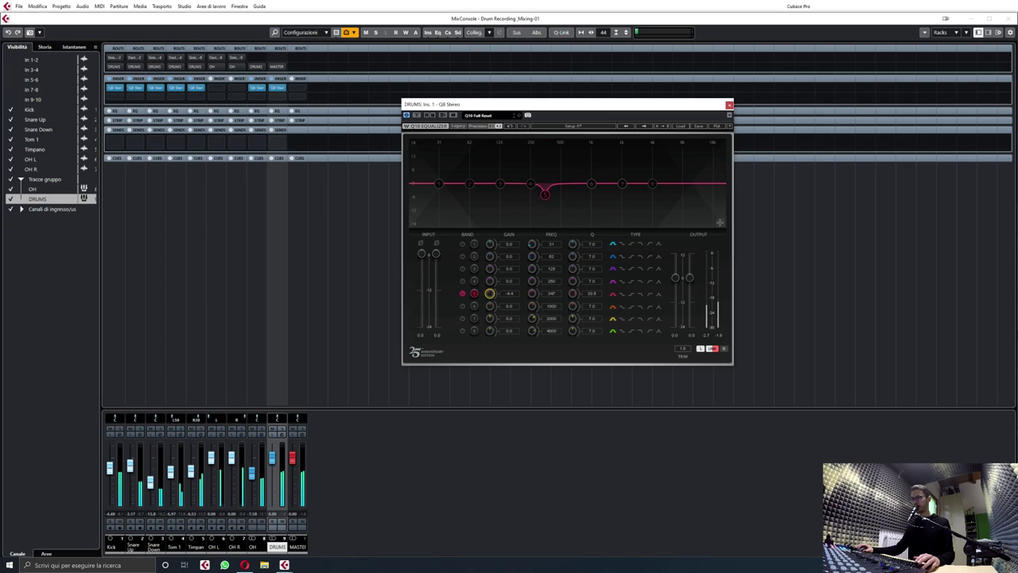
pyautogui.click(462, 281)
pyautogui.moveTo(489, 281); pyautogui.dragTo(489, 307)
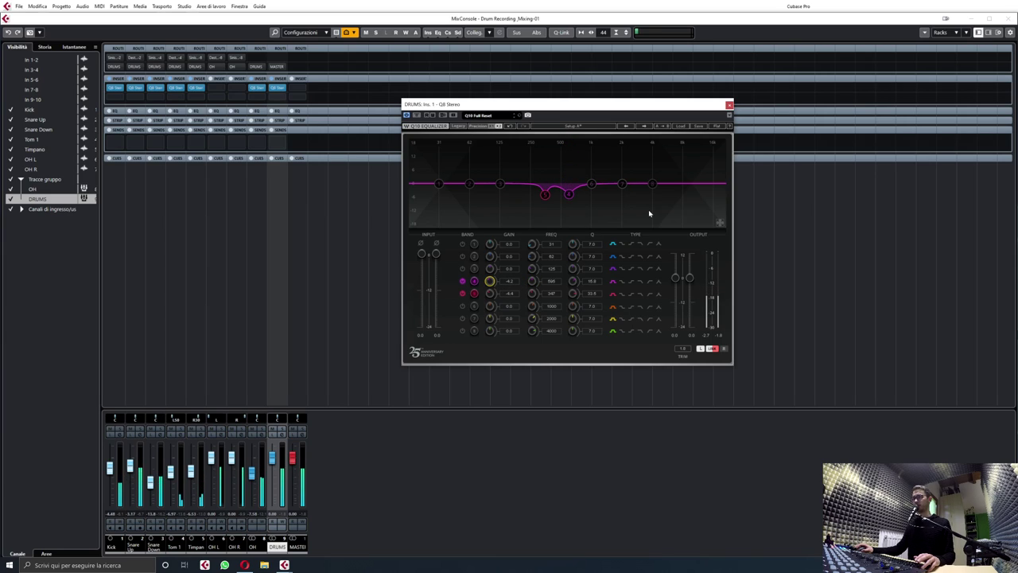
# - Boost the DRUMS group 4.7 dB near 11.3 kHz with band 8 and about 1.8 dB near 65 Hz with band 2
pyautogui.moveTo(653, 191); pyautogui.dragTo(683, 172)
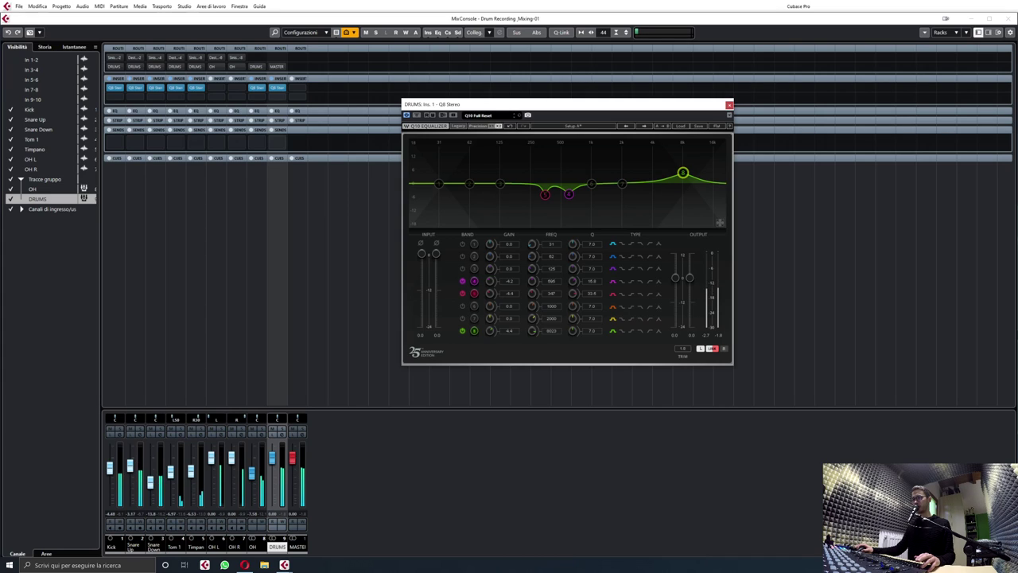
pyautogui.moveTo(683, 173); pyautogui.dragTo(698, 173)
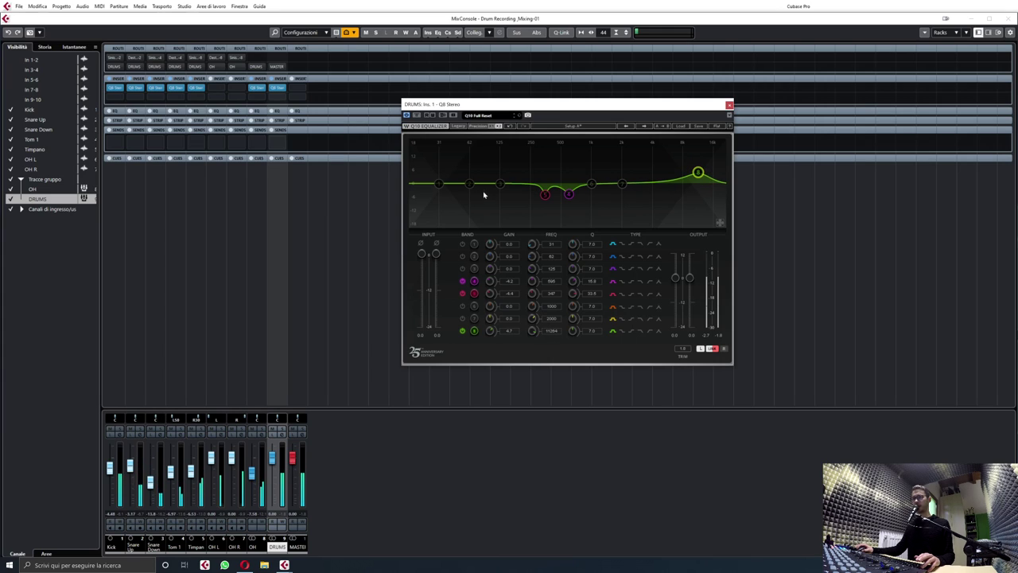
pyautogui.moveTo(470, 184)
pyautogui.mouseDown()
pyautogui.moveTo(416, 141)
pyautogui.moveTo(476, 141)
pyautogui.moveTo(472, 179)
pyautogui.mouseUp()
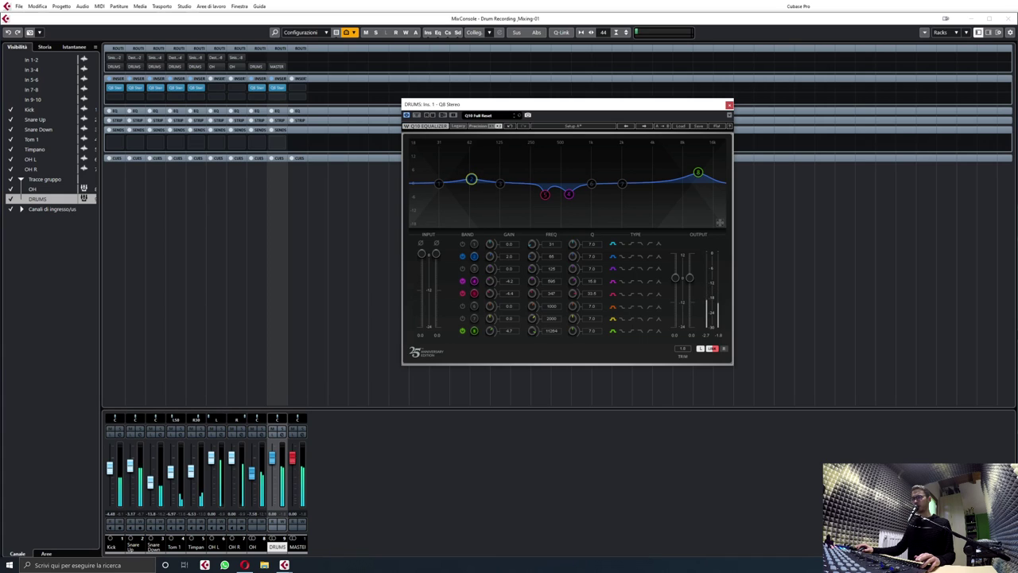
pyautogui.click(728, 104)
# - Compare the DRUMS group with and without its Q8 equalizer by toggling the insert's bypass, leaving the equalizer active
pyautogui.click(272, 89)
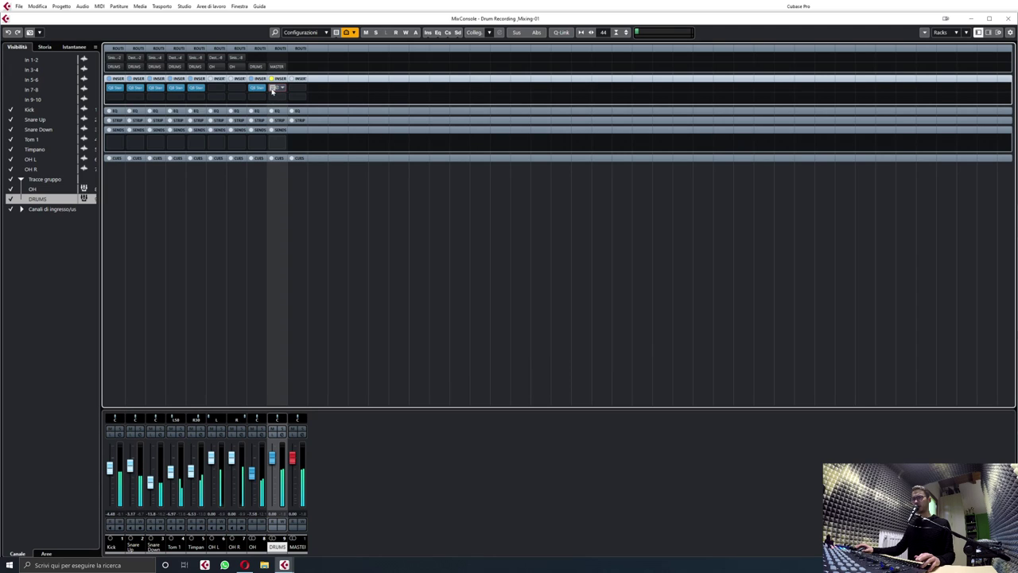
pyautogui.click(275, 88)
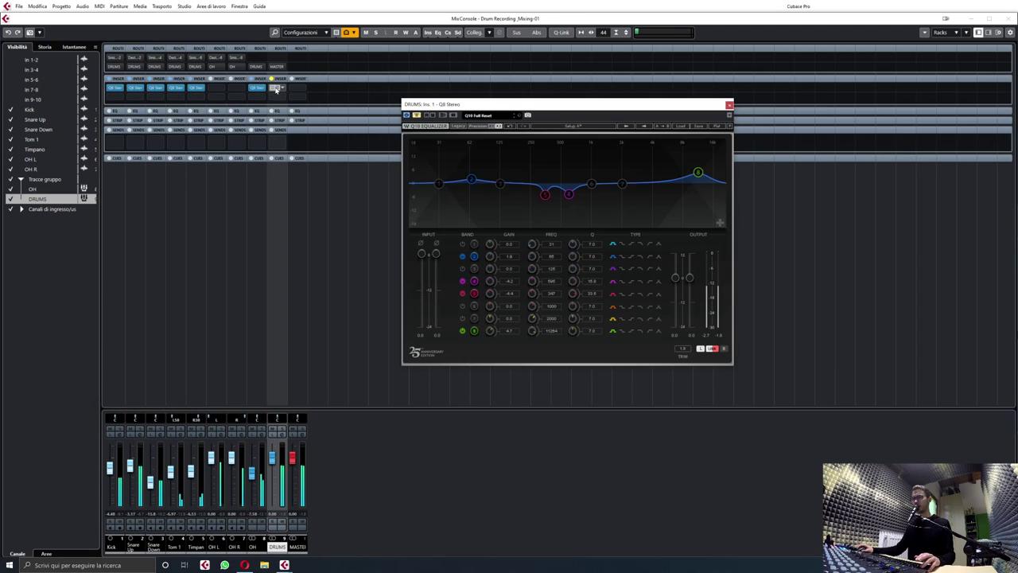
pyautogui.click(275, 88)
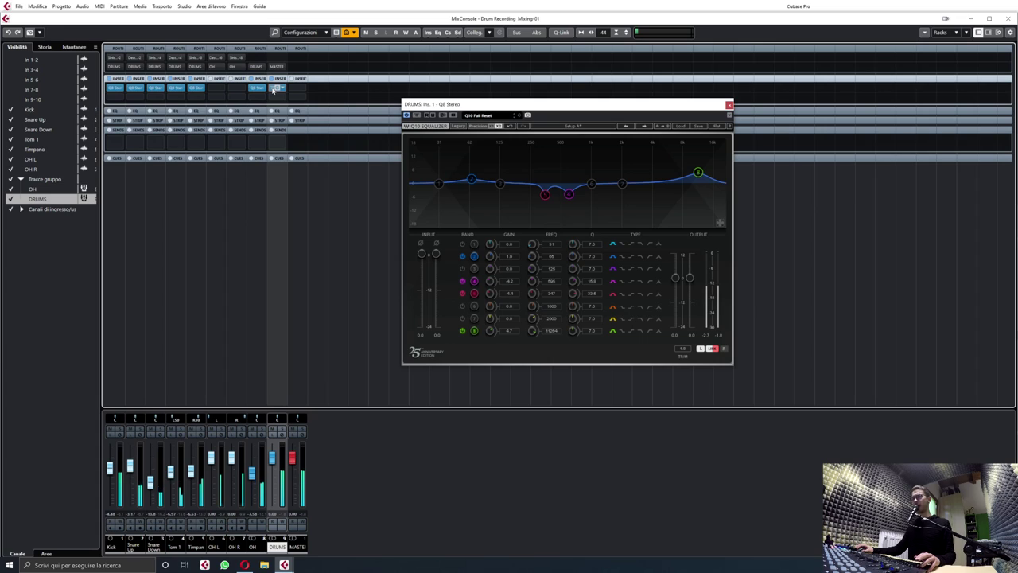
pyautogui.click(275, 88)
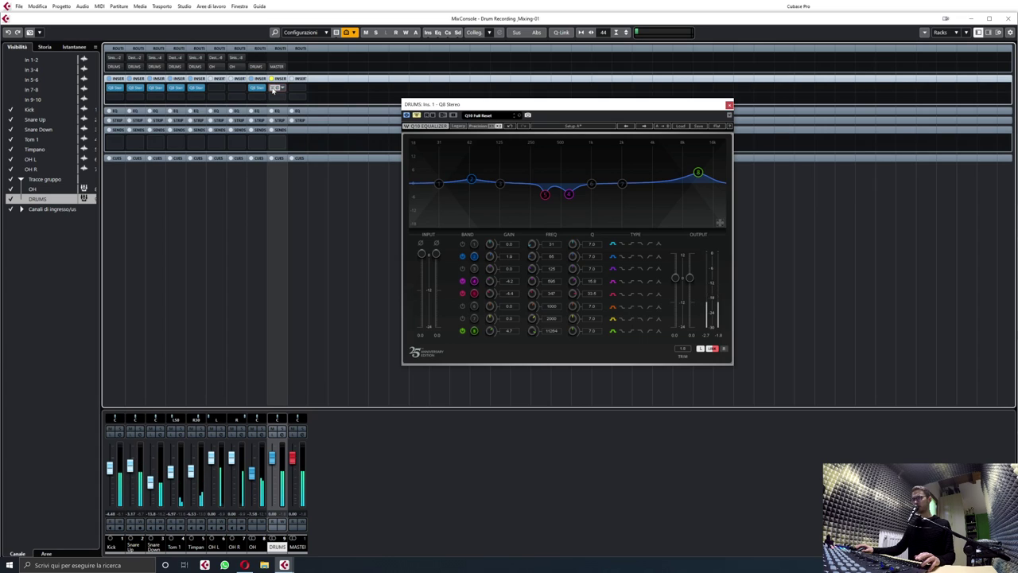
pyautogui.click(275, 88)
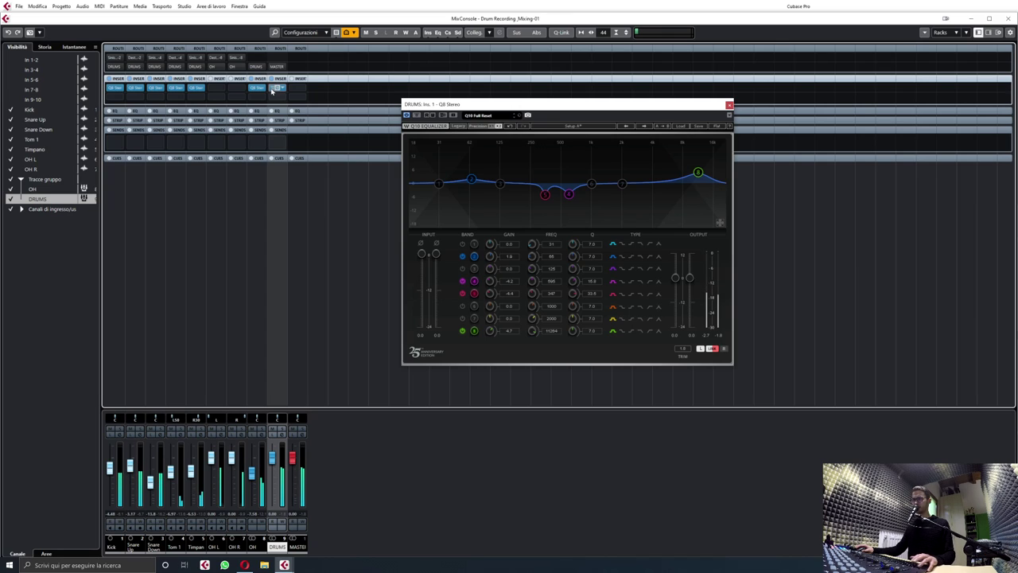
# - Stop playback and load the Steinberg Compressor in the DRUMS group's second insert slot
pyautogui.press('space')
pyautogui.click(280, 99)
pyautogui.write('compresso')
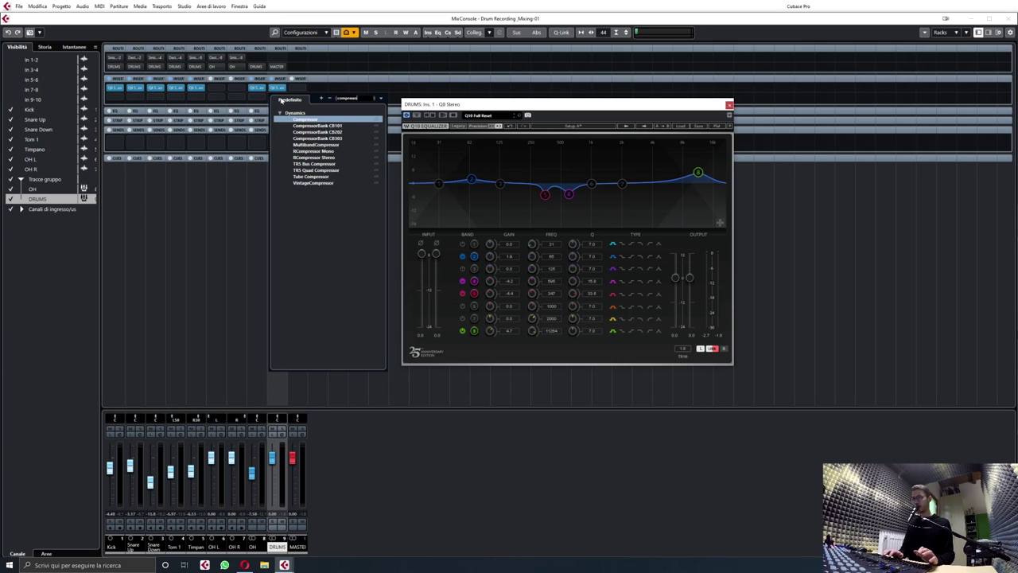
pyautogui.press('Return')
pyautogui.moveTo(626, 111); pyautogui.dragTo(542, 116)
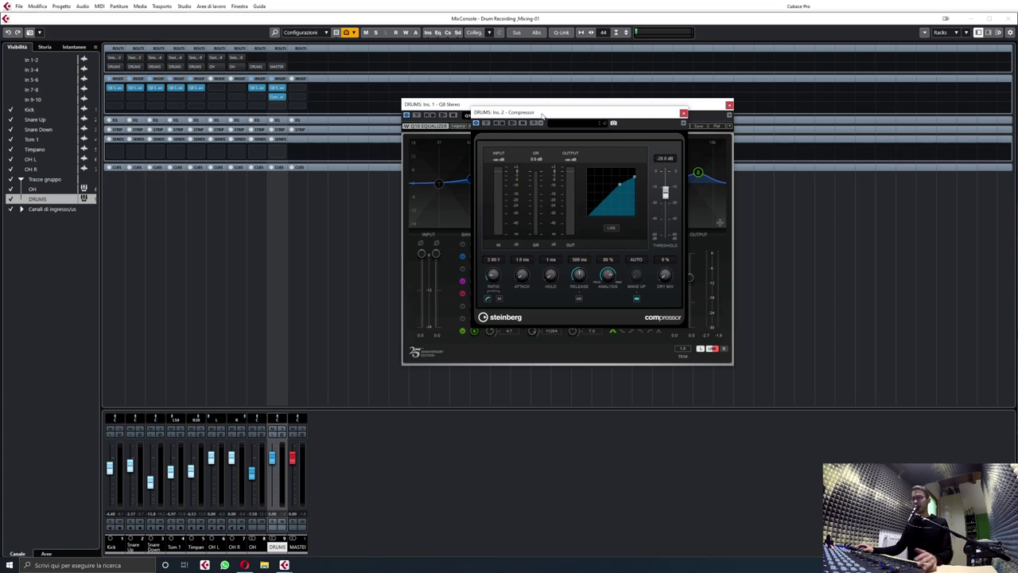
# - Restart playback and set the compressor to ratio 3.30:1, attack 0.1 ms, hold 0 ms, release 10 ms and threshold -60 dB
pyautogui.press('space')
pyautogui.moveTo(493, 285); pyautogui.dragTo(615, 419)
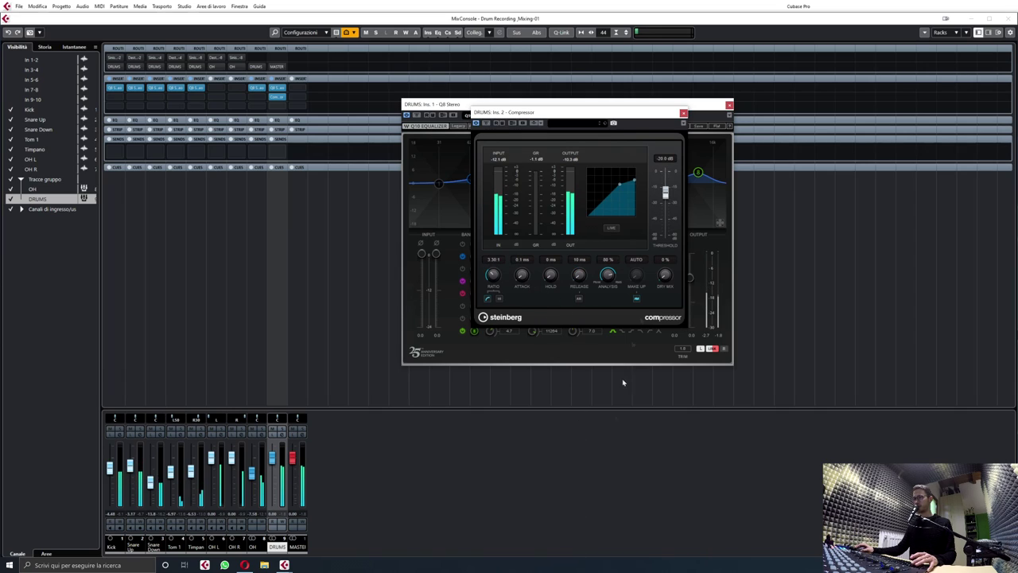
pyautogui.moveTo(665, 192); pyautogui.dragTo(665, 235)
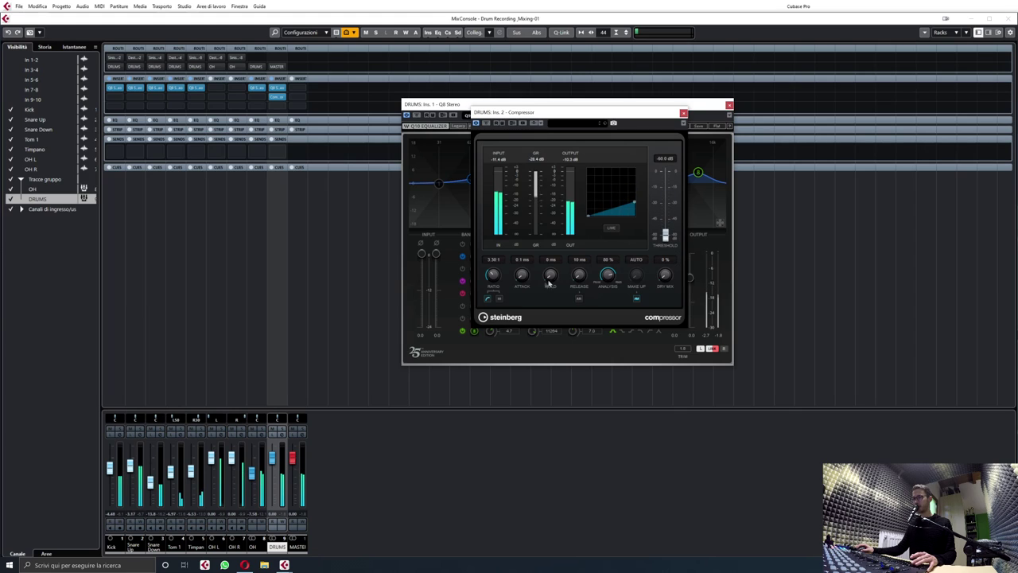
# - Set the compressor's release to 79 ms and its attack to about 28 ms, keeping hold at 0 ms
pyautogui.moveTo(526, 280); pyautogui.dragTo(527, 272)
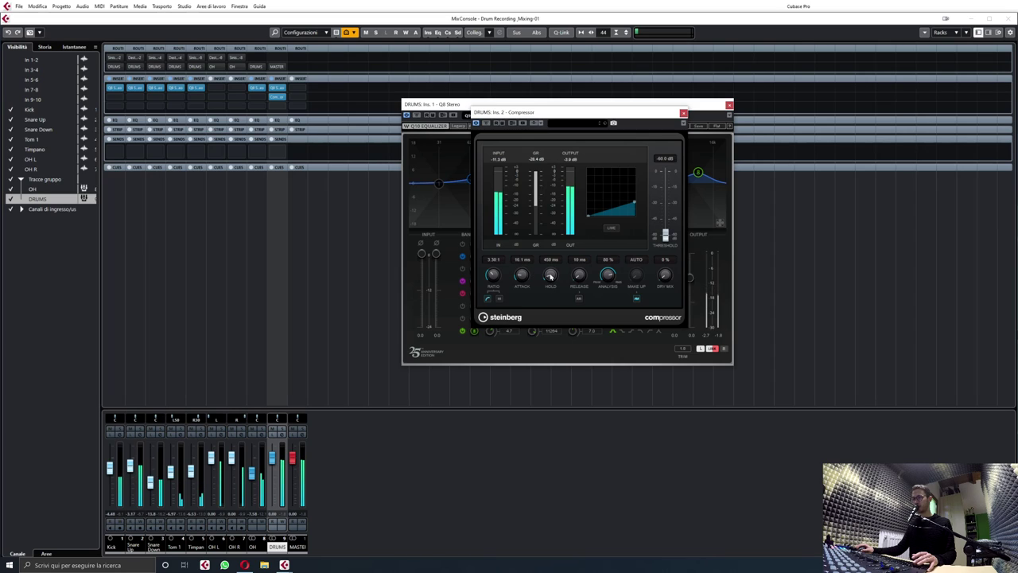
pyautogui.moveTo(577, 281); pyautogui.dragTo(579, 277)
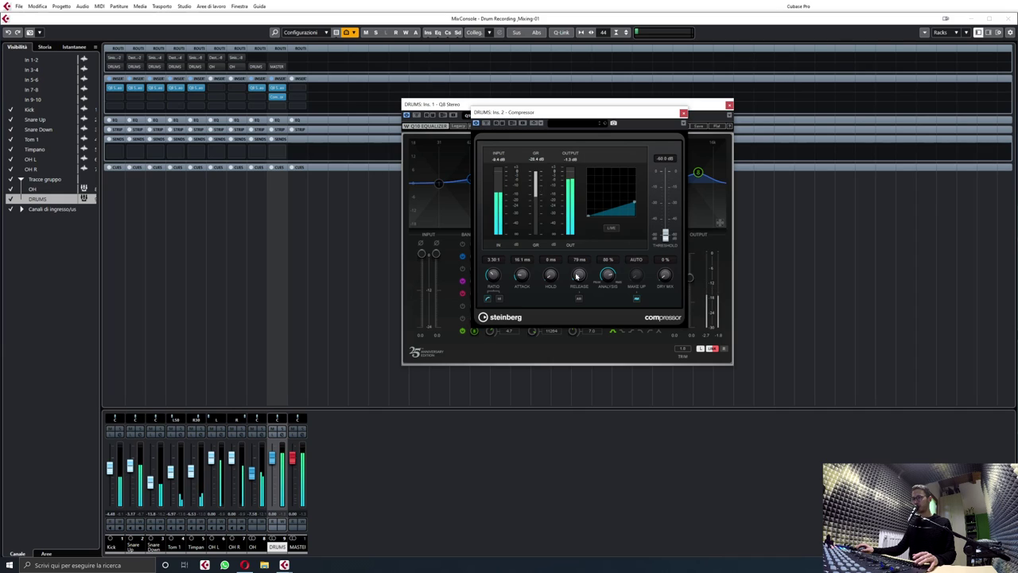
pyautogui.moveTo(531, 279); pyautogui.dragTo(529, 276)
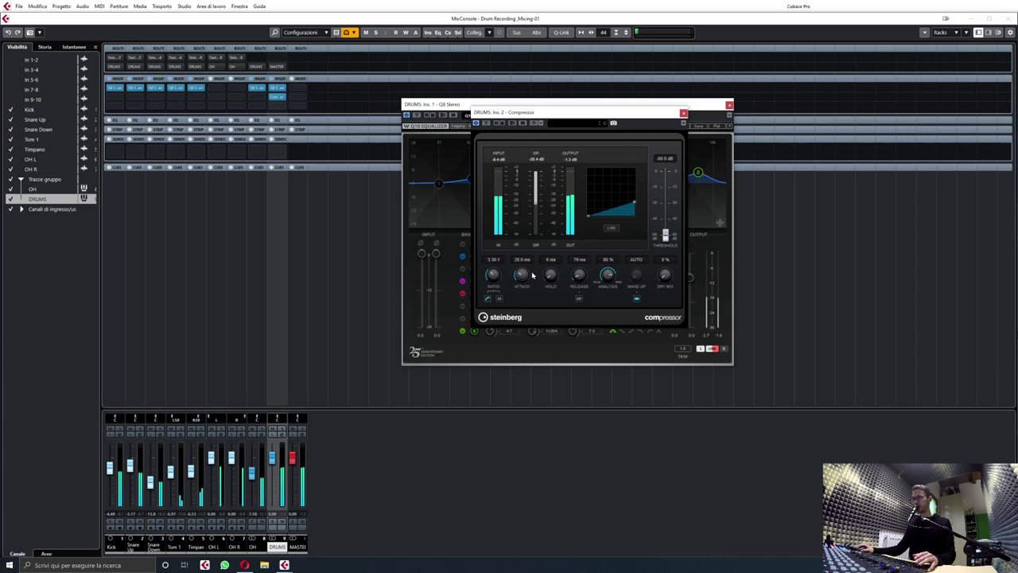
pyautogui.moveTo(532, 275); pyautogui.dragTo(533, 276)
# - Raise the compressor's threshold to about -35 dB, and set the ratio to 3.72:1 and analysis to 0%
pyautogui.moveTo(666, 236); pyautogui.dragTo(673, 214)
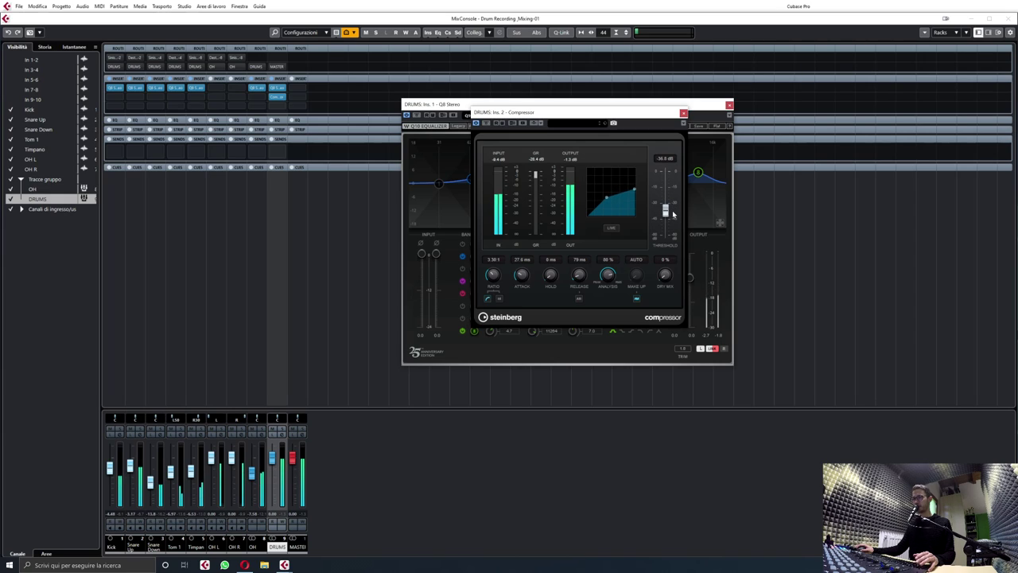
pyautogui.moveTo(498, 281); pyautogui.dragTo(499, 278)
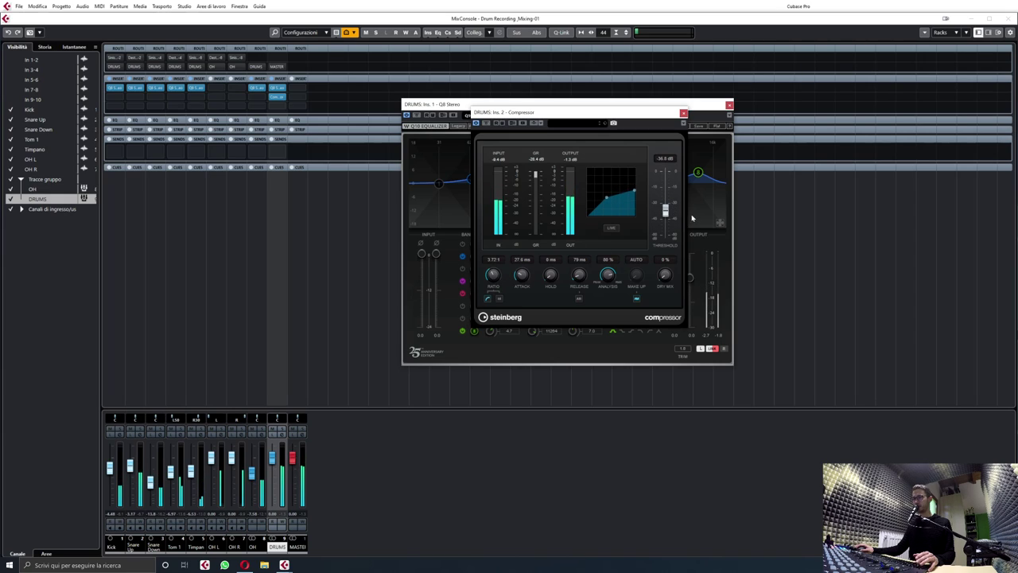
pyautogui.moveTo(610, 278); pyautogui.dragTo(609, 305)
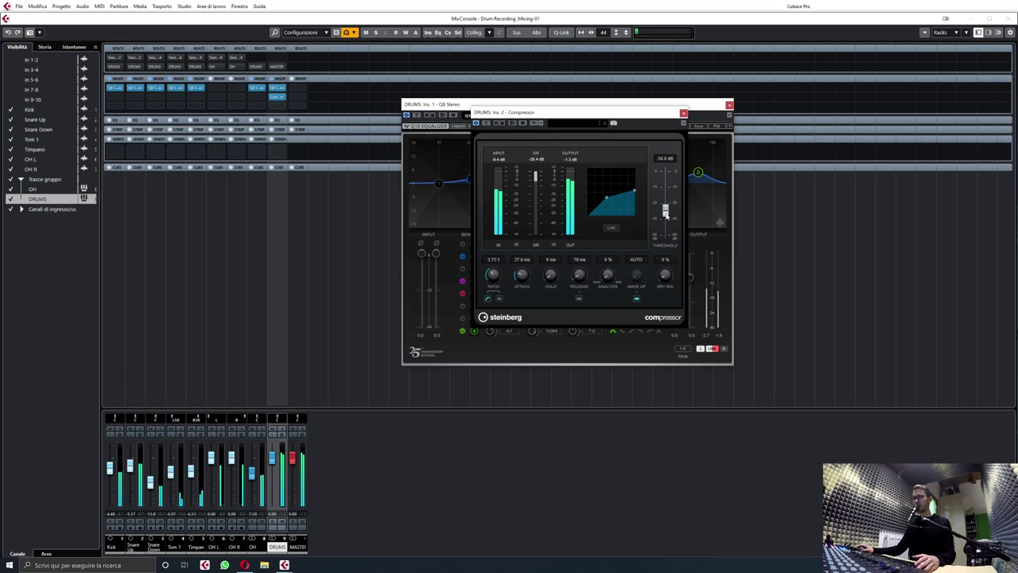
pyautogui.moveTo(666, 214); pyautogui.dragTo(666, 211)
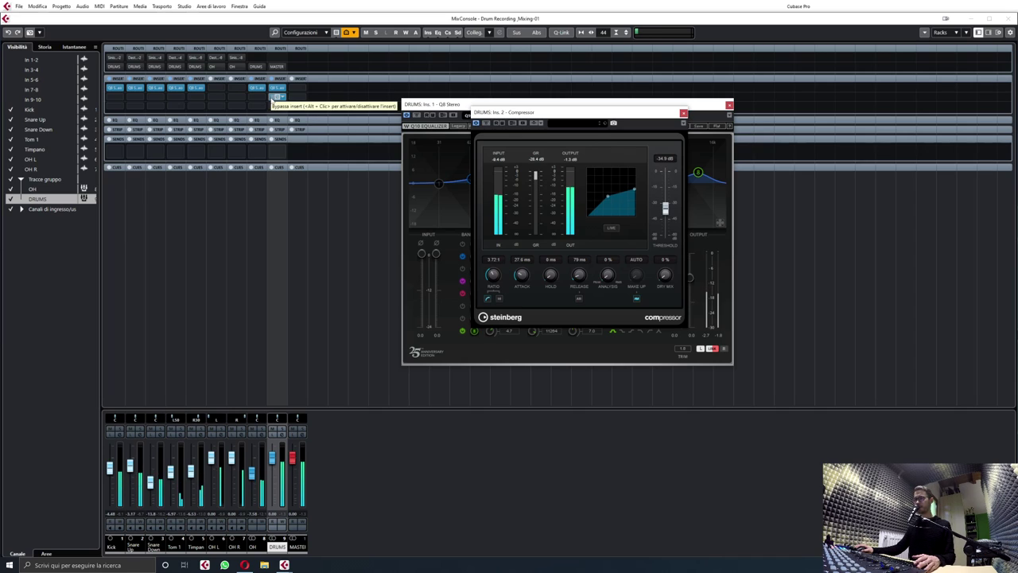
# - Compare the DRUMS group with the Compressor bypassed and active, and select all channels from Kick through DRUMS
pyautogui.click(274, 97)
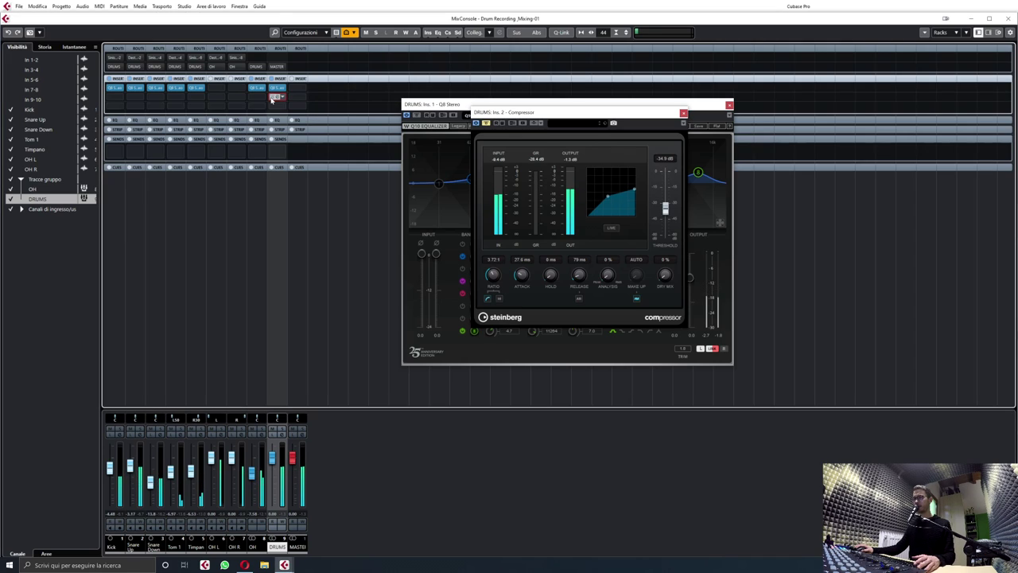
pyautogui.click(272, 97)
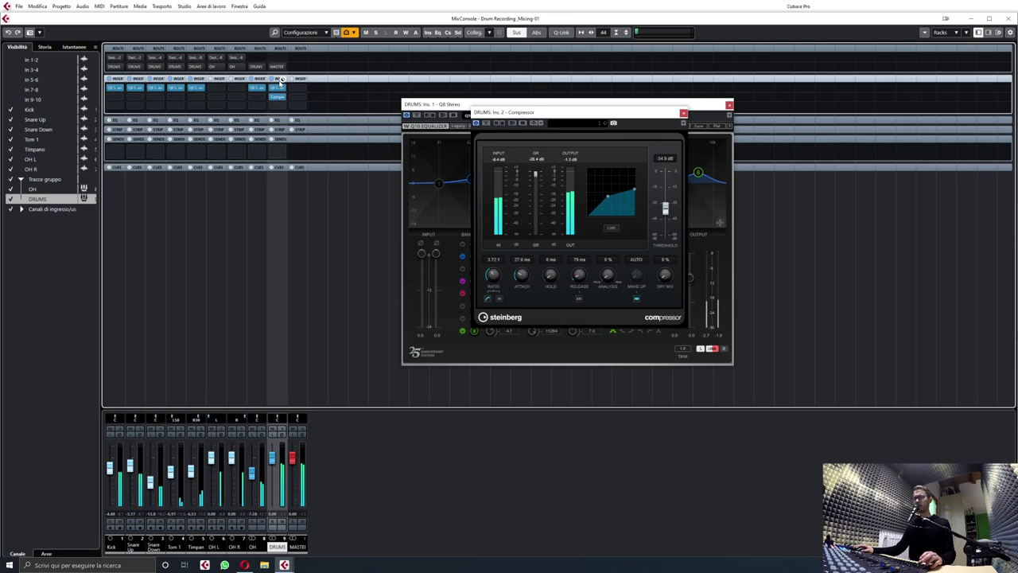
pyautogui.keyDown('shift'); pyautogui.click(108, 550); pyautogui.keyUp('shift')
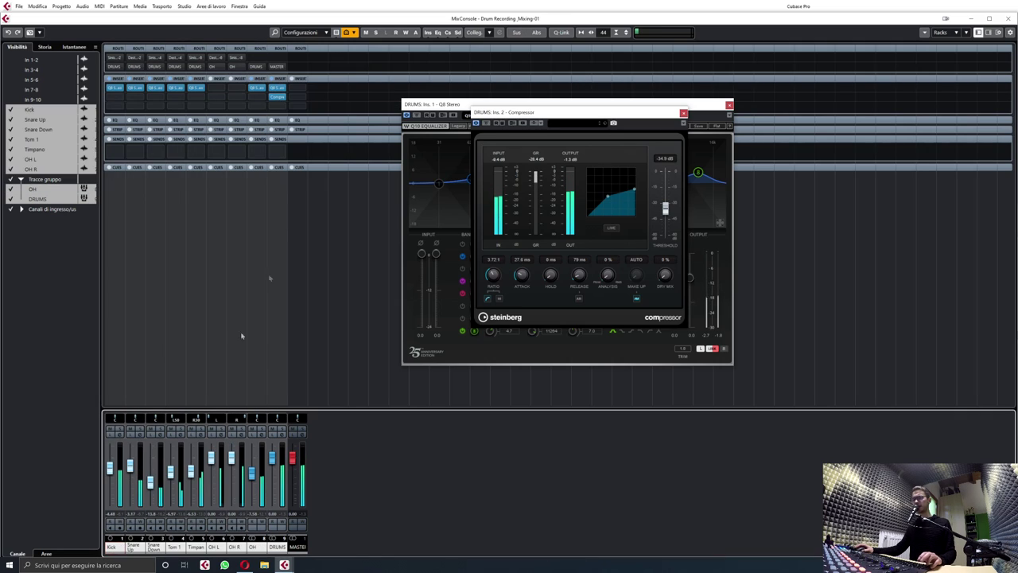
# - Compare the drum mix with all the selected channels' inserts bypassed and active, and close the Compressor and equalizer windows
pyautogui.keyDown('alt'); pyautogui.keyDown('shift'); pyautogui.click(276, 87); pyautogui.keyUp('shift'); pyautogui.keyUp('alt')
pyautogui.click(273, 97)
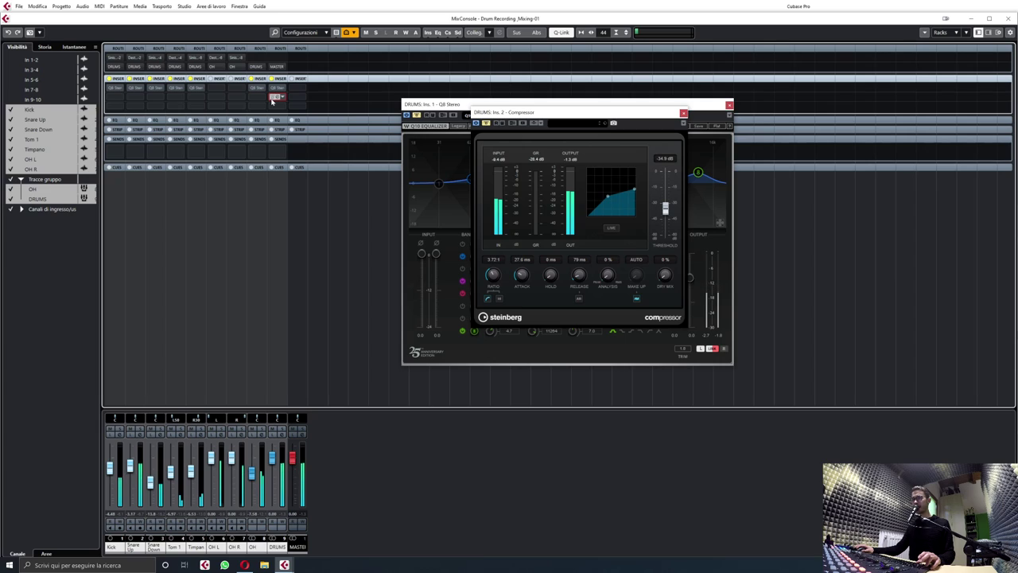
pyautogui.keyDown('alt'); pyautogui.keyDown('shift'); pyautogui.click(272, 98); pyautogui.keyUp('shift'); pyautogui.keyUp('alt')
pyautogui.keyDown('alt'); pyautogui.keyDown('shift'); pyautogui.click(273, 88); pyautogui.keyUp('shift'); pyautogui.keyUp('alt')
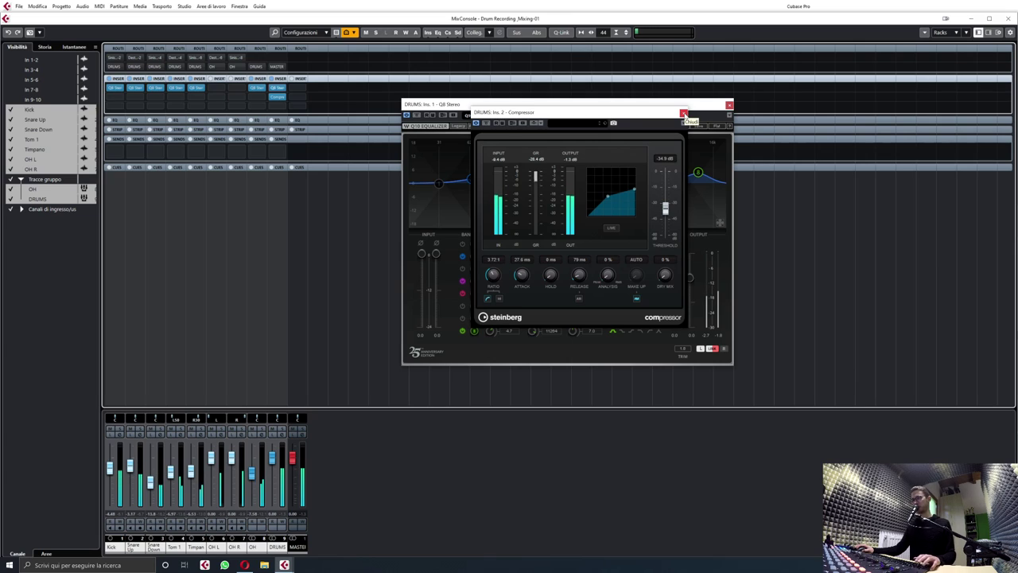
pyautogui.click(683, 114)
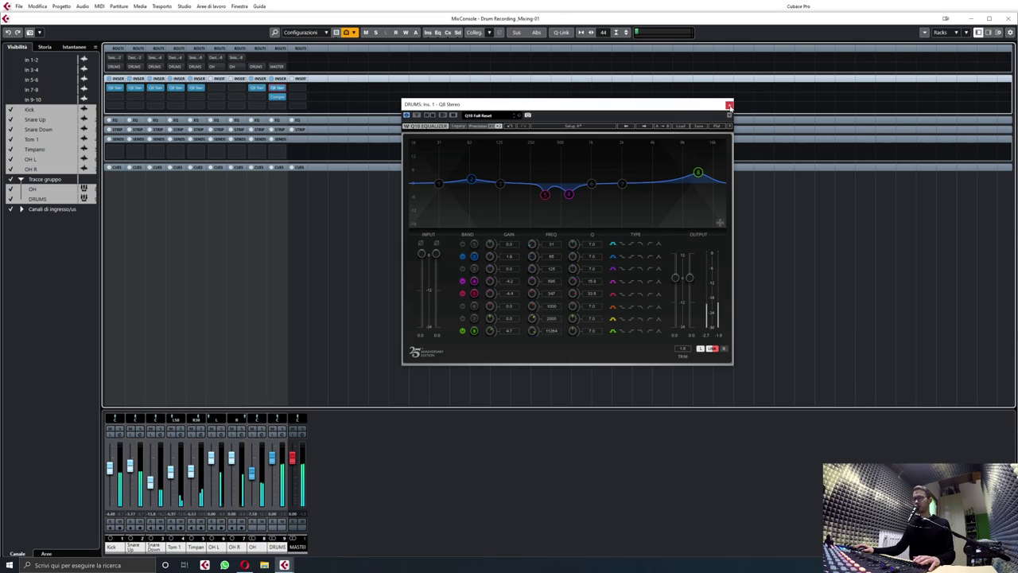
pyautogui.click(730, 104)
# - Rebalance the two snare channels, lowering Snare Up to about -6.1 dB and setting Snare Down to about -15 dB
pyautogui.click(132, 547)
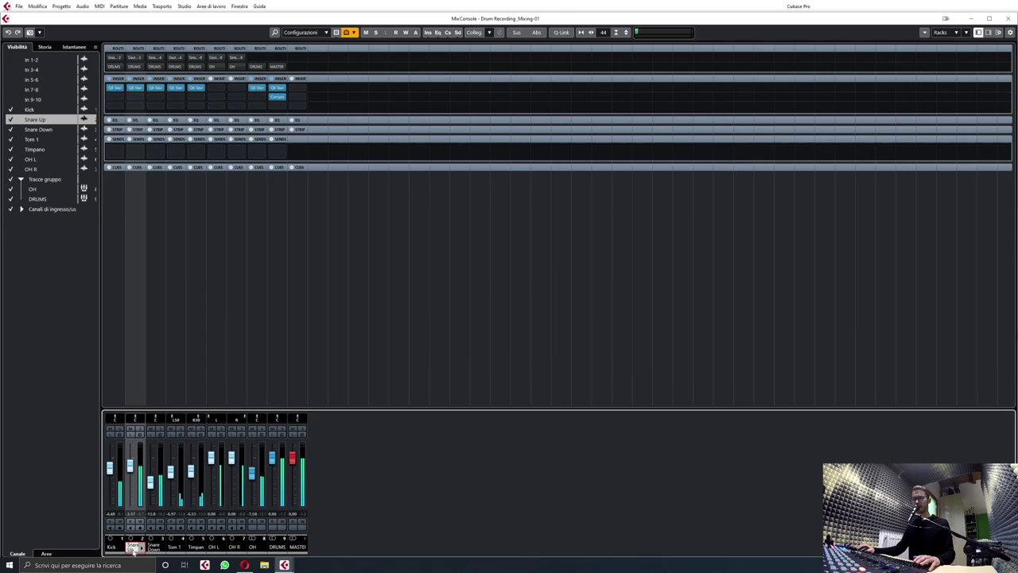
pyautogui.press('Right')
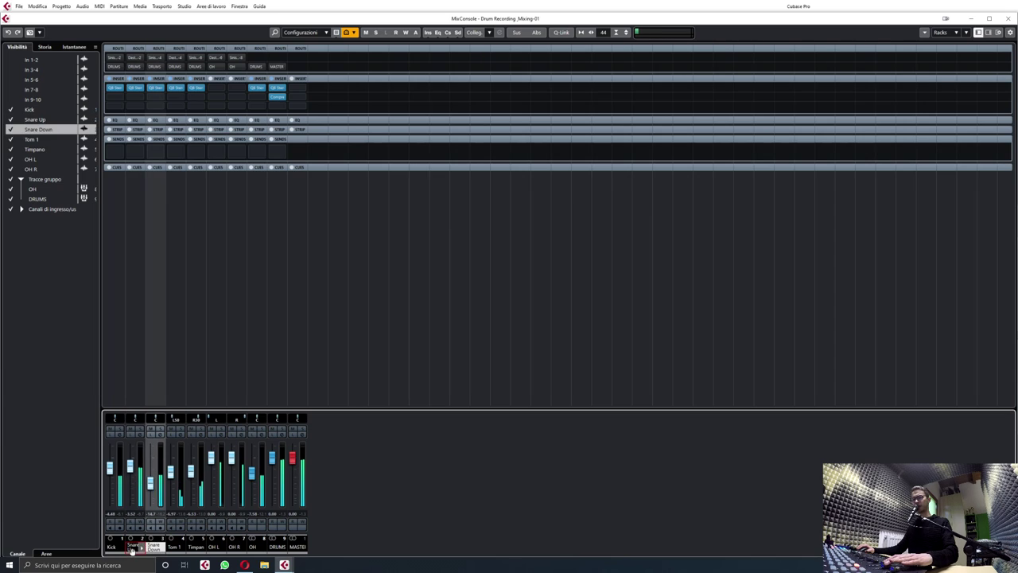
pyautogui.click(132, 549)
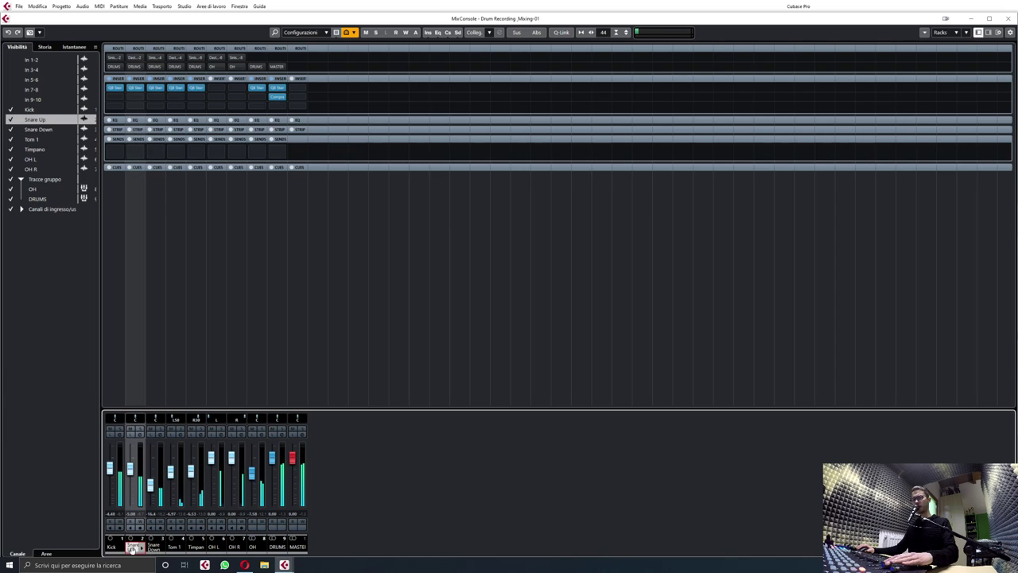
pyautogui.press('Right')
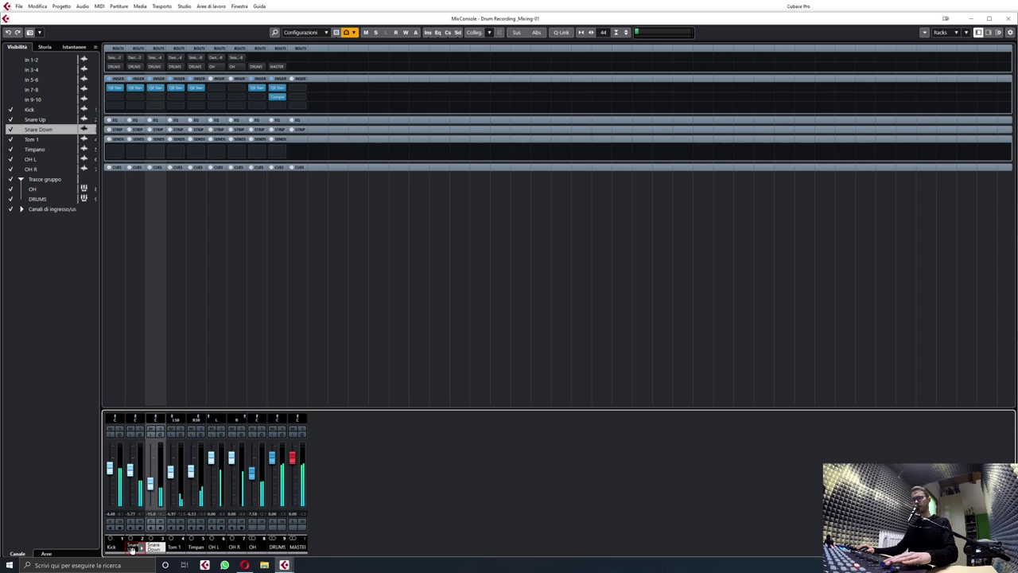
pyautogui.click(132, 549)
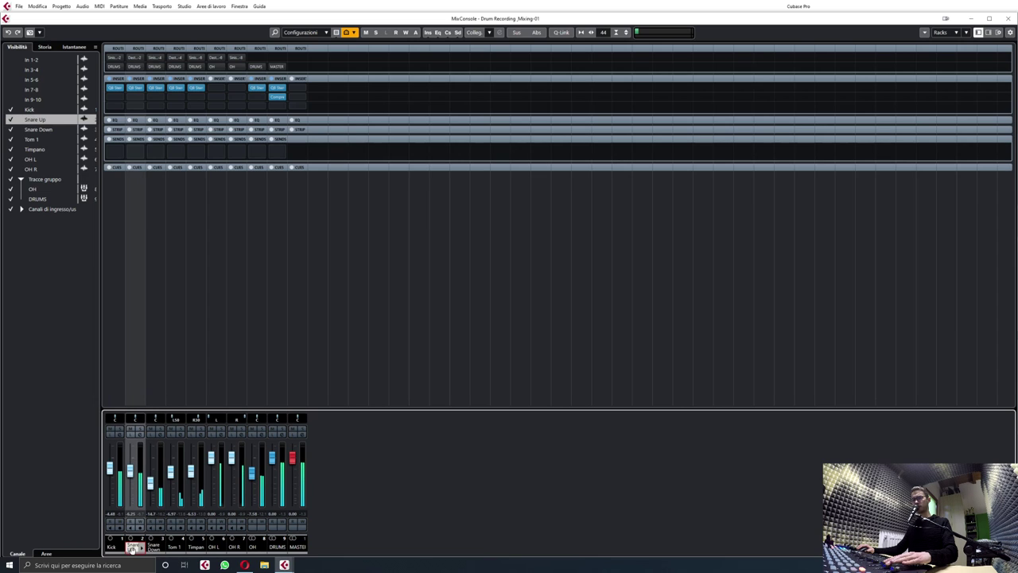
pyautogui.press('Right')
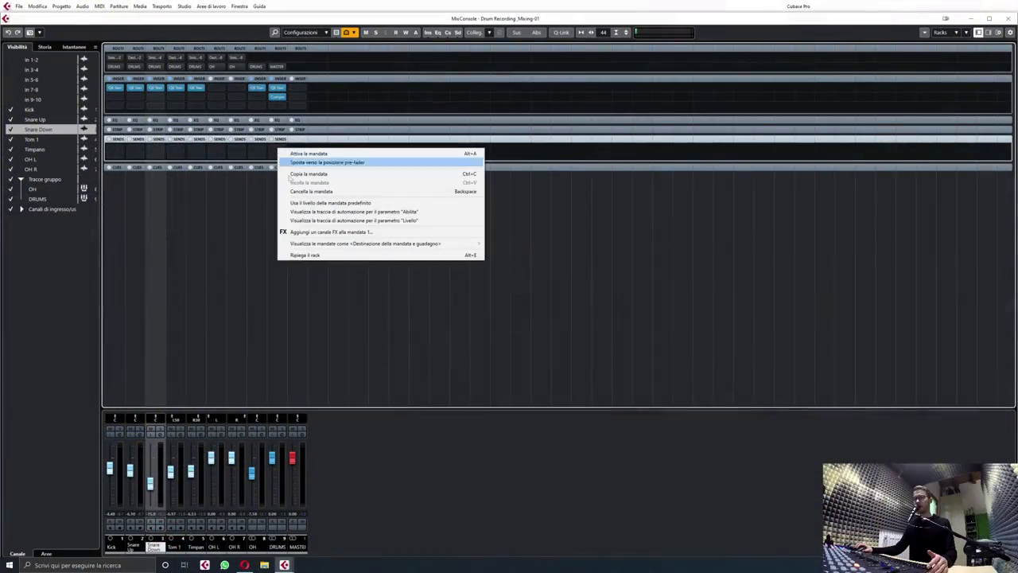
# - Add a stereo FX channel named RverbDrums with Abbey Road Plates Stereo, fed from the DRUMS group's first send and output to MASTER
pyautogui.click(378, 231)
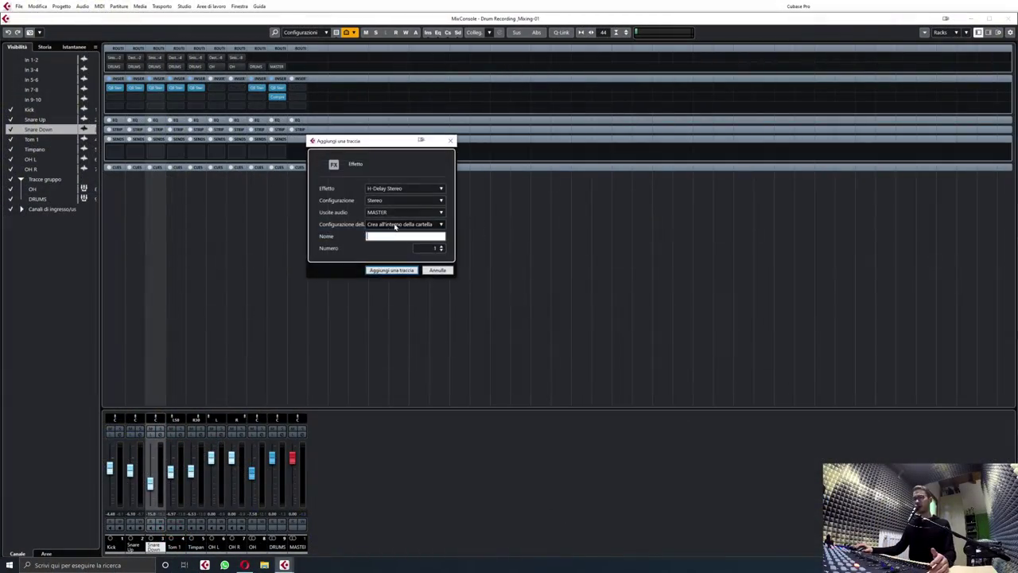
pyautogui.click(394, 189)
pyautogui.write('abb')
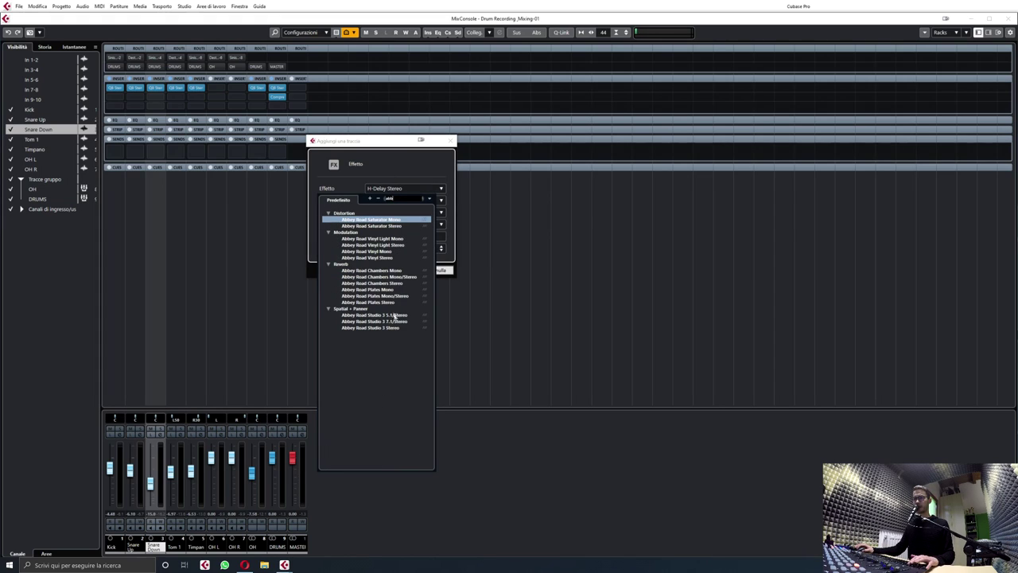
pyautogui.click(369, 302)
pyautogui.click(402, 236)
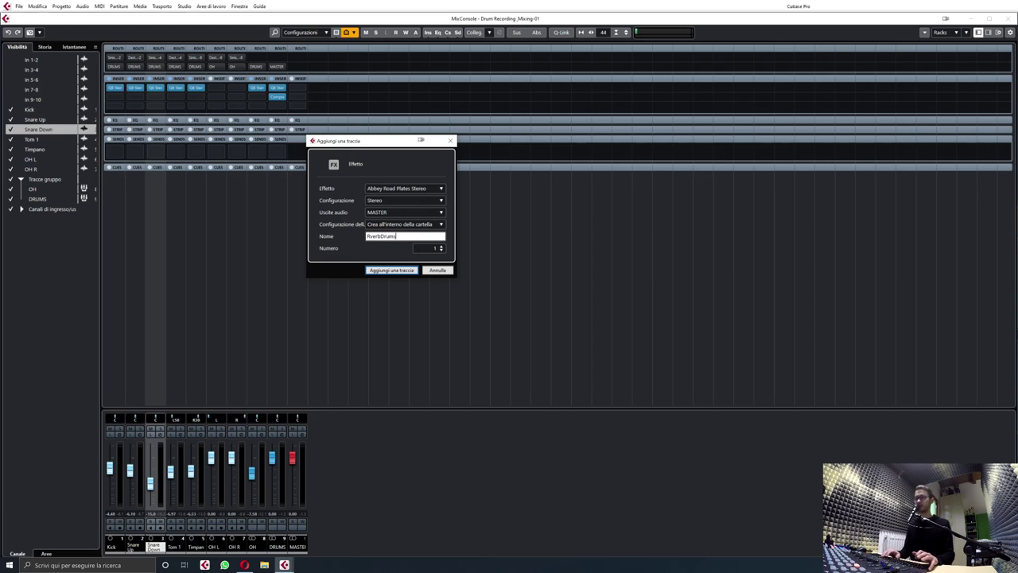
pyautogui.press('Return')
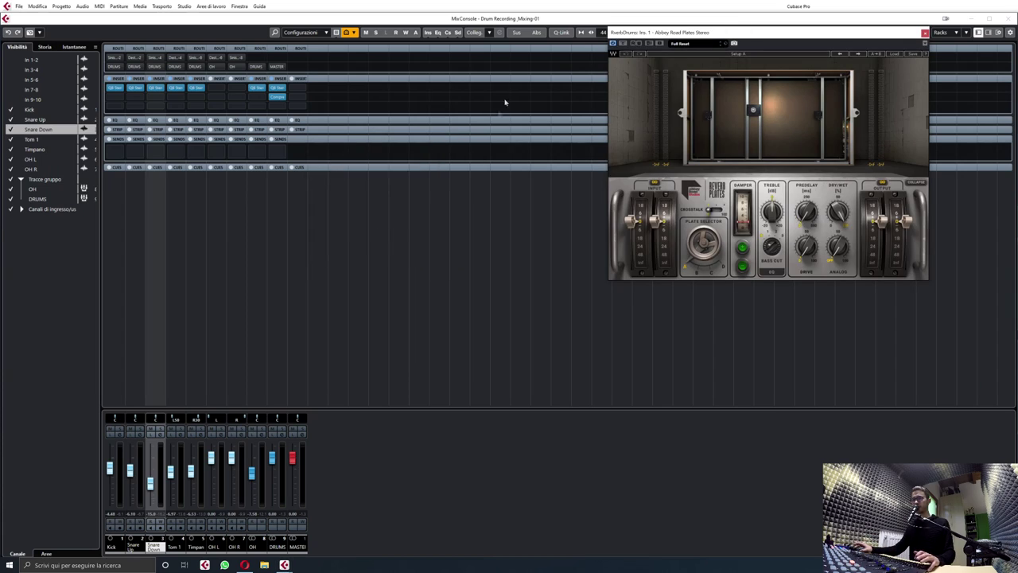
# - Load the Drums Buss preset in the plate reverb and turn its analog control down to off
pyautogui.click(895, 54)
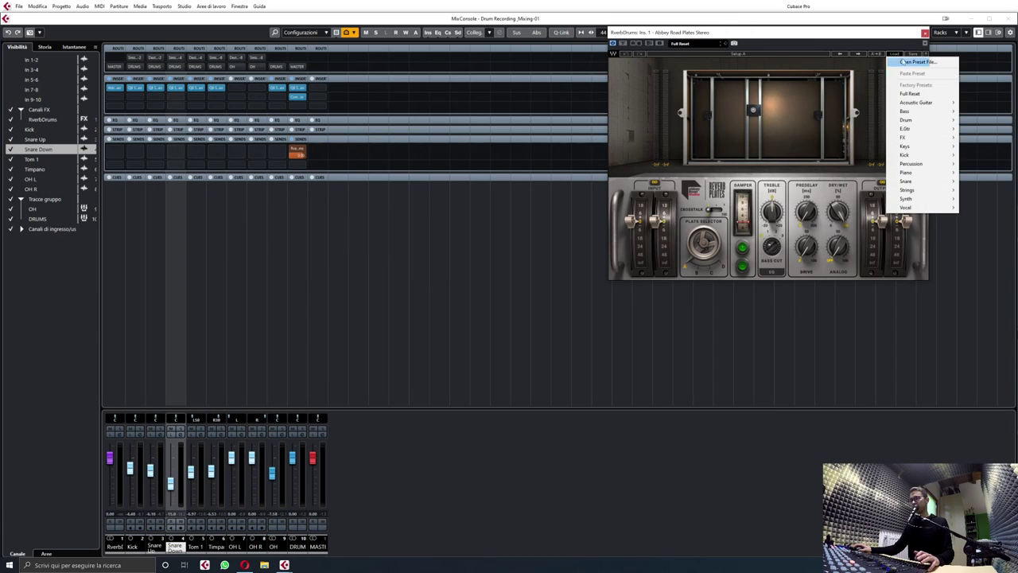
pyautogui.moveTo(947, 119)
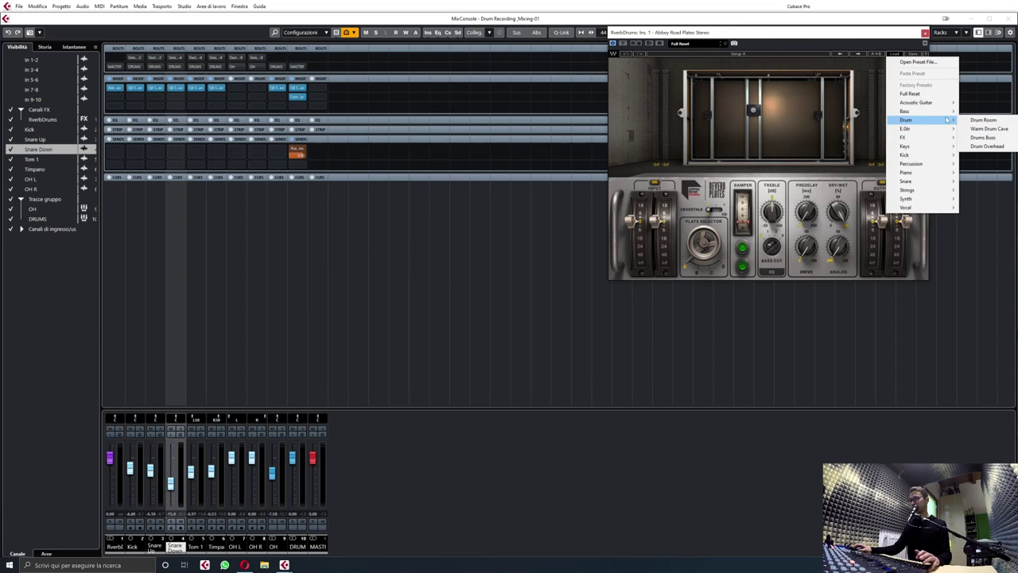
pyautogui.click(984, 136)
pyautogui.moveTo(835, 254); pyautogui.dragTo(835, 318)
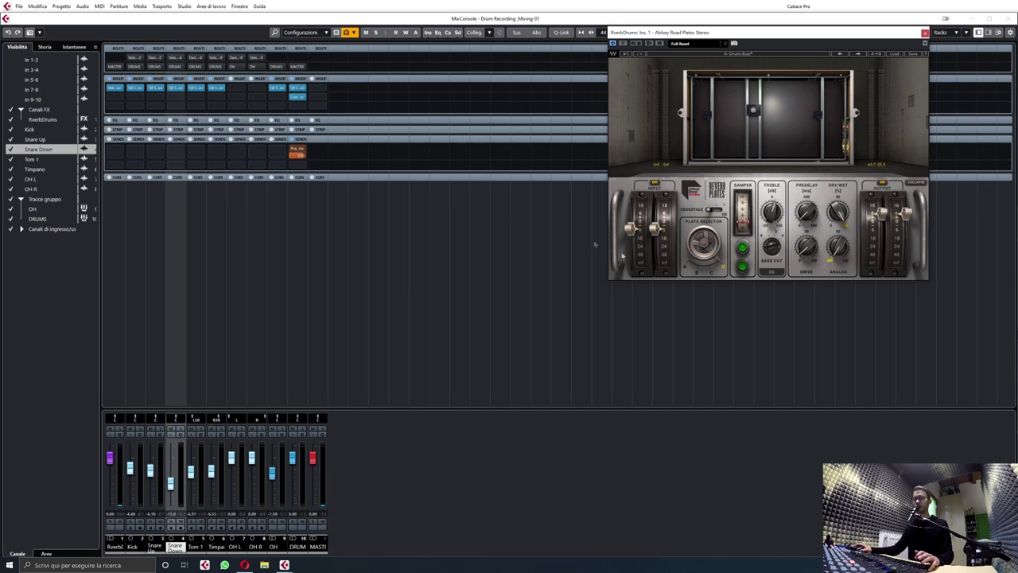
# - During playback, lower the DRUMS send to RverbDrums to about -21.8 dB, and insert a Q8 Stereo equalizer after the reverb
pyautogui.moveTo(293, 153)
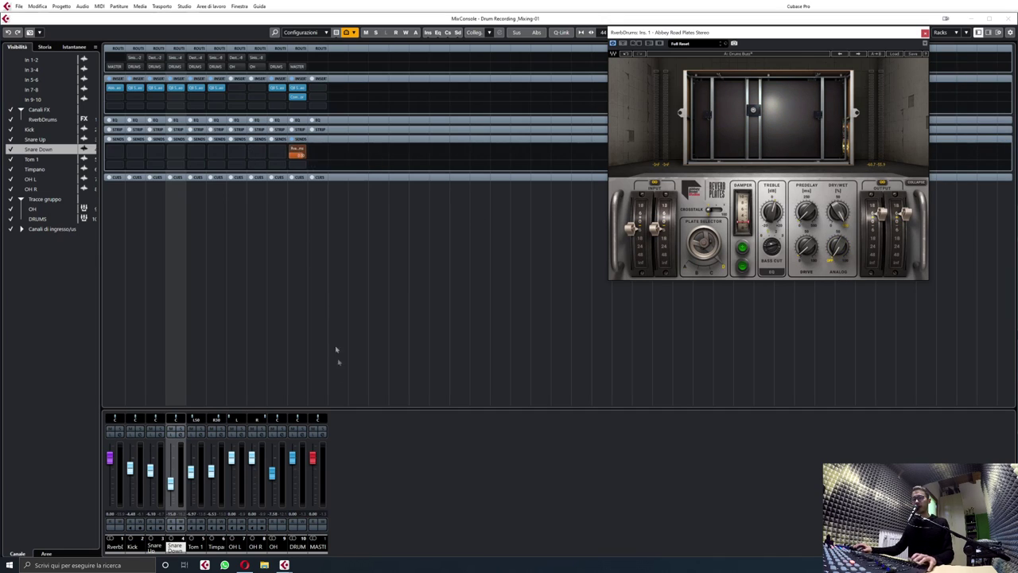
pyautogui.press('space')
pyautogui.moveTo(295, 155); pyautogui.dragTo(309, 231)
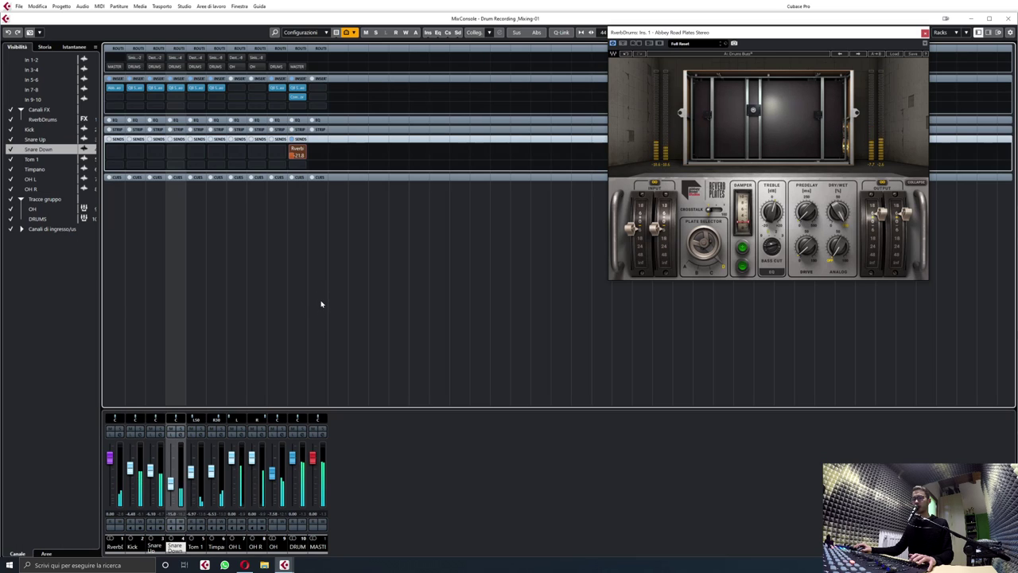
pyautogui.click(116, 99)
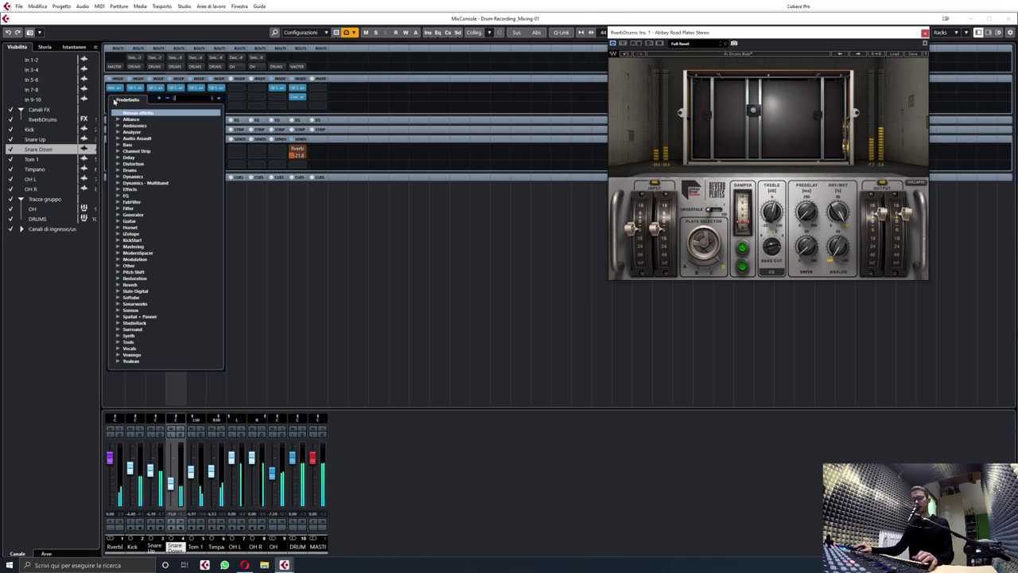
pyautogui.click(151, 118)
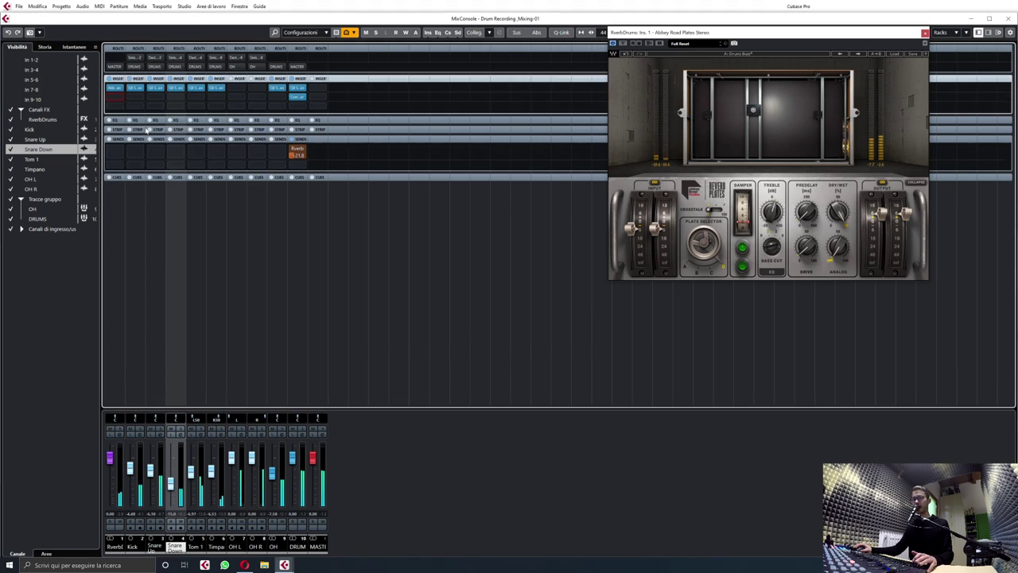
# - Isolate the reverb by making the DRUMS send pre-fader, lowering the DRUMS fader fully and raising the send level
pyautogui.click(297, 150)
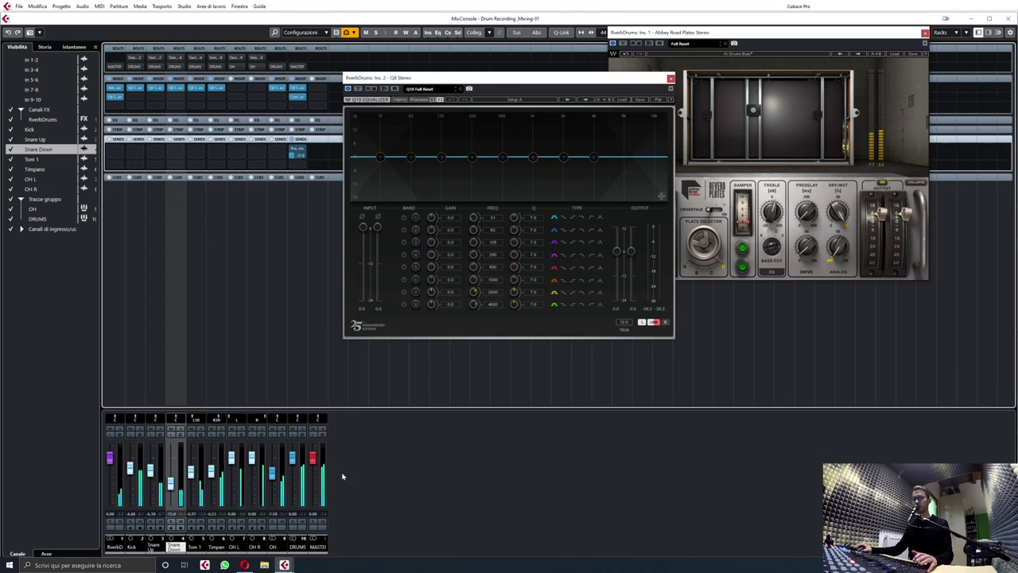
pyautogui.moveTo(291, 460); pyautogui.dragTo(291, 508)
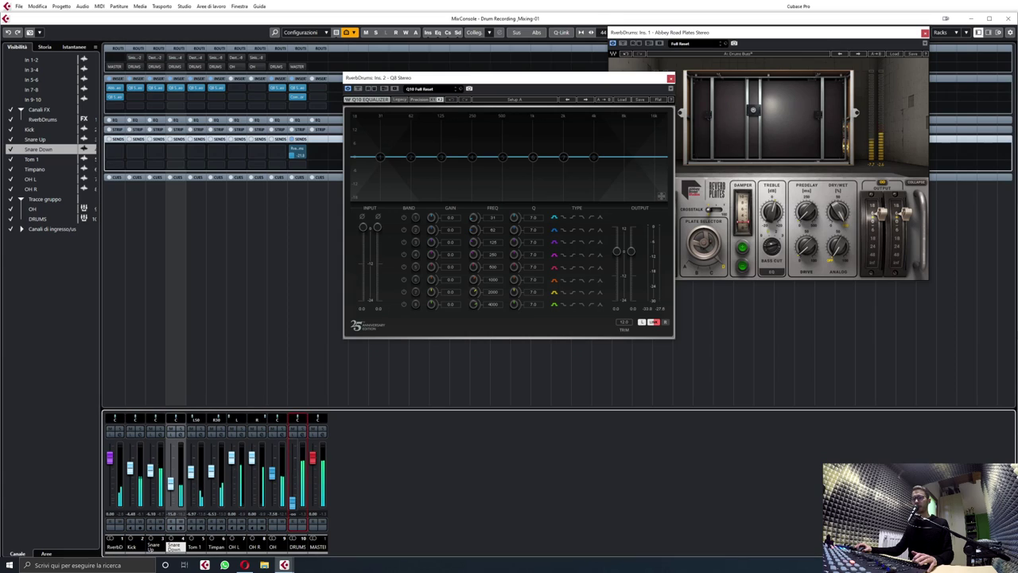
pyautogui.click(300, 159)
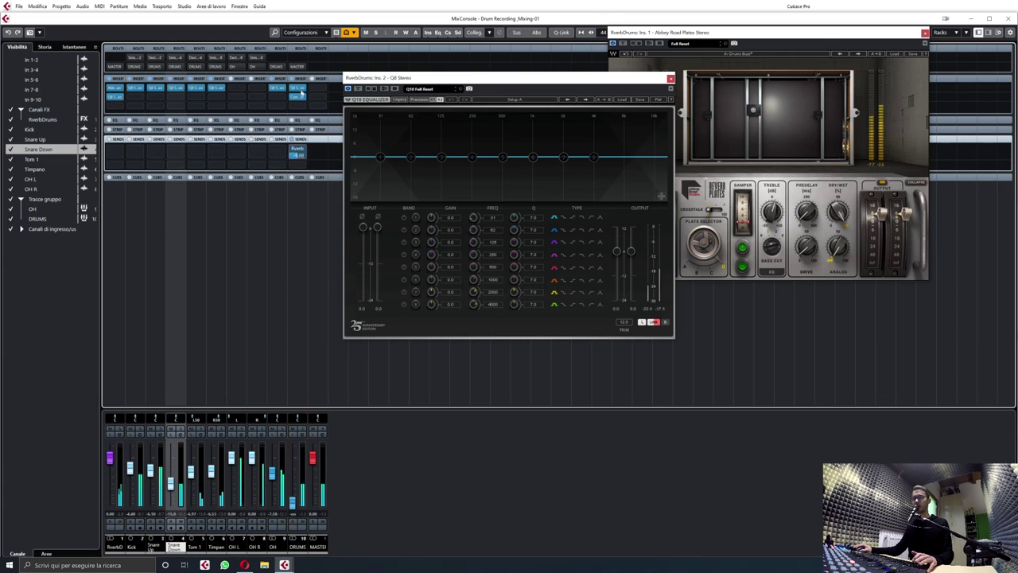
# - Equalize the reverb with band 1 as a high-pass at 150 Hz and band 2 cutting about 6.3 dB near 527 Hz
pyautogui.click(380, 157)
pyautogui.click(591, 218)
pyautogui.click(491, 218)
pyautogui.write('150')
pyautogui.press('Return')
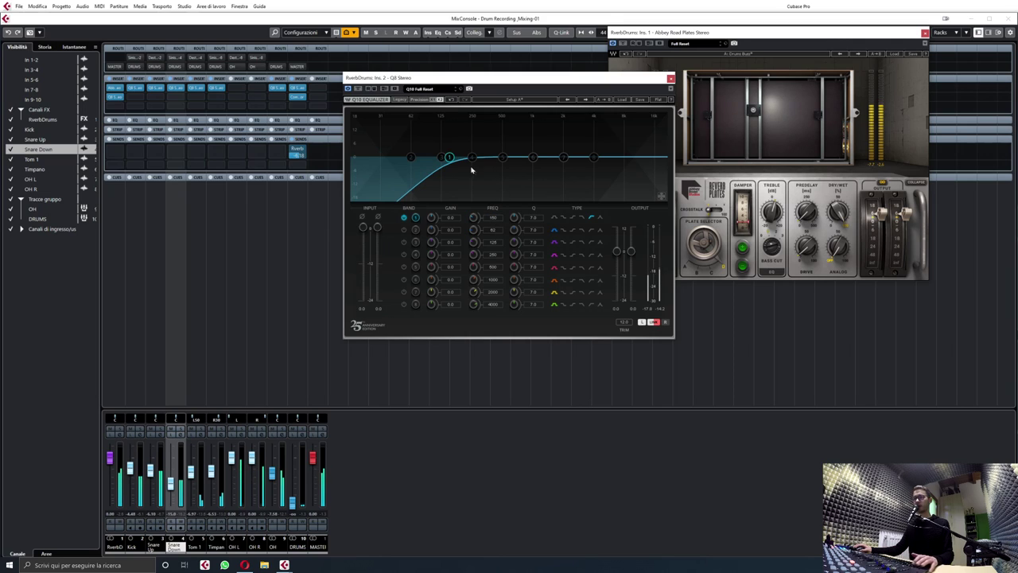
pyautogui.moveTo(411, 157); pyautogui.dragTo(506, 172)
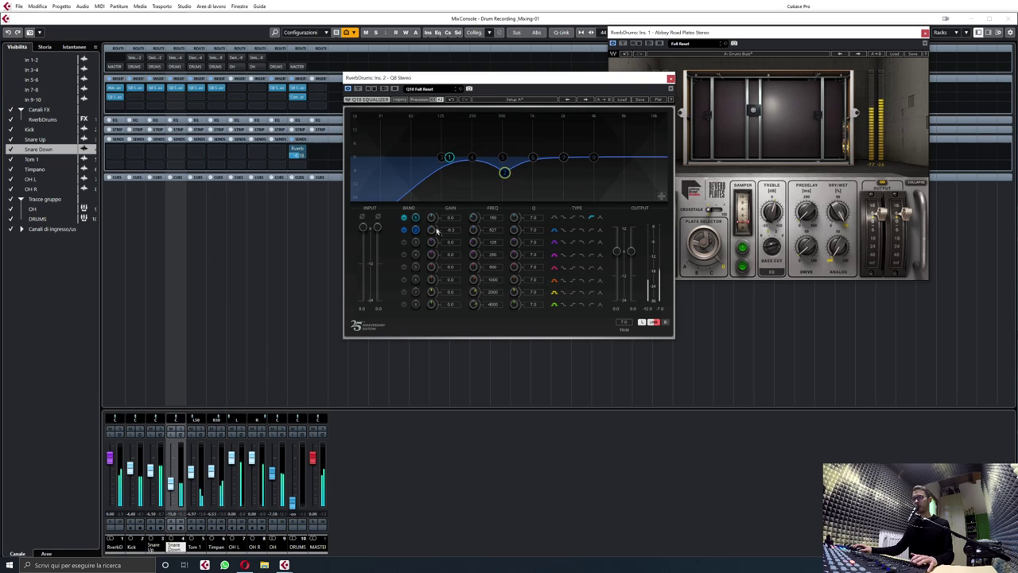
pyautogui.click(671, 79)
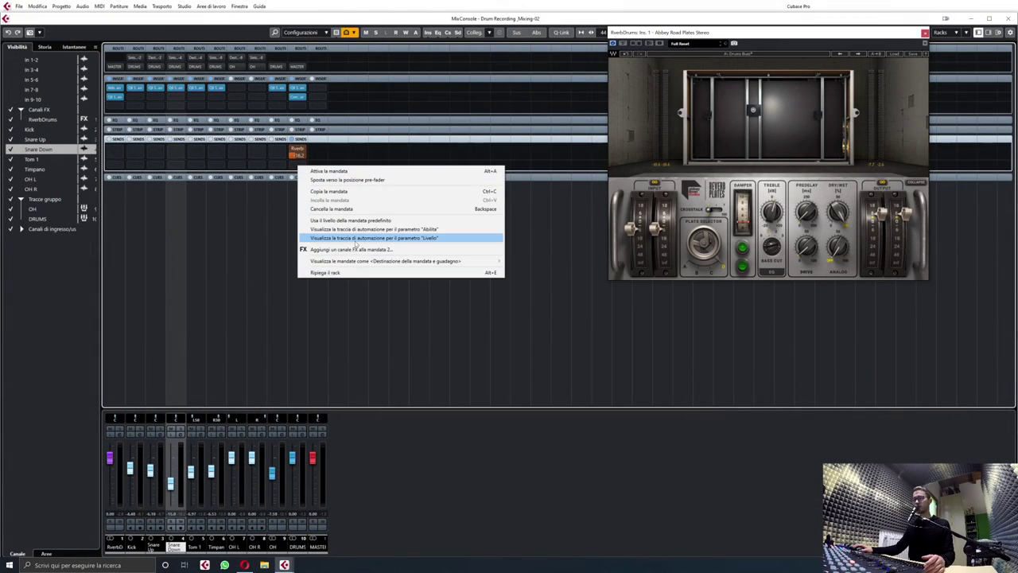
# - Add a stereo FX channel named RiflessioniDrum with RVerb Stereo, fed from the DRUMS group's second send and output to MASTER
pyautogui.click(356, 253)
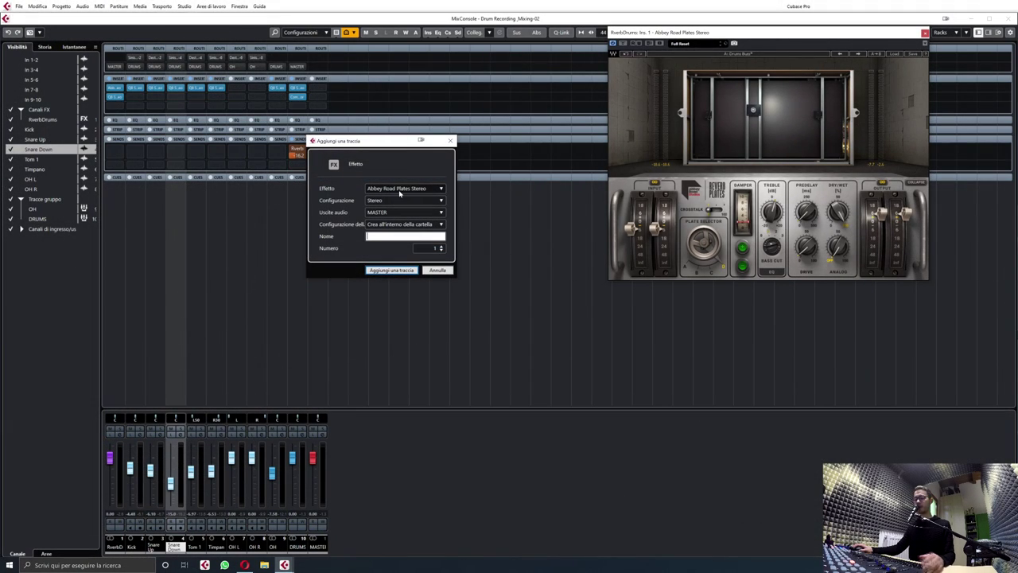
pyautogui.click(401, 191)
pyautogui.write('rverb')
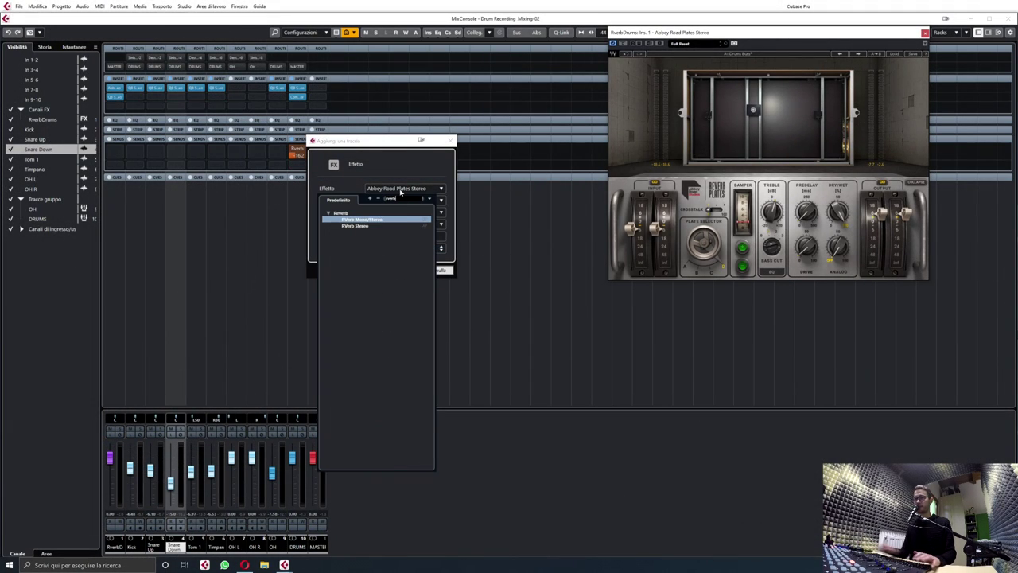
pyautogui.click(356, 226)
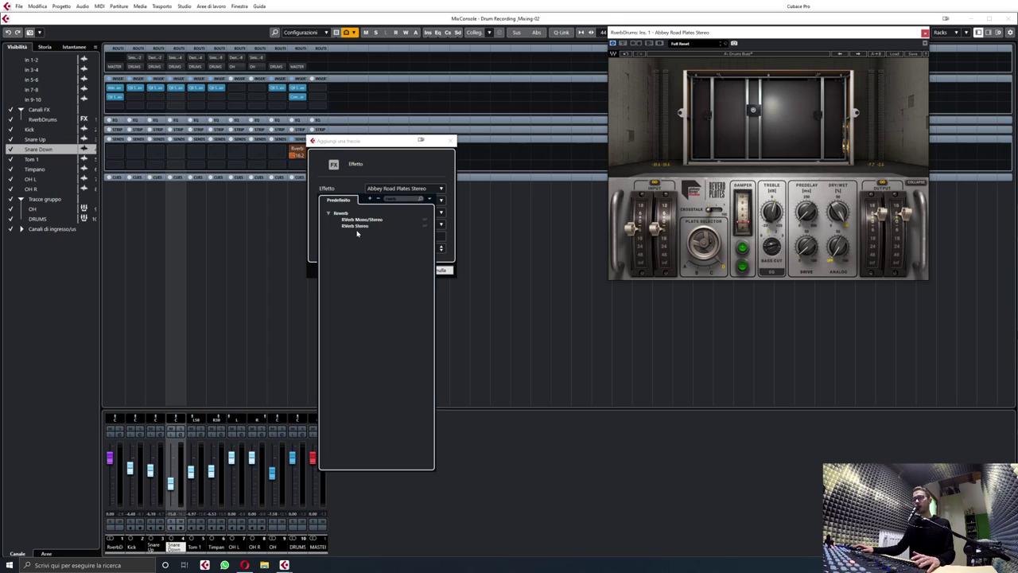
pyautogui.click(357, 226)
pyautogui.click(406, 238)
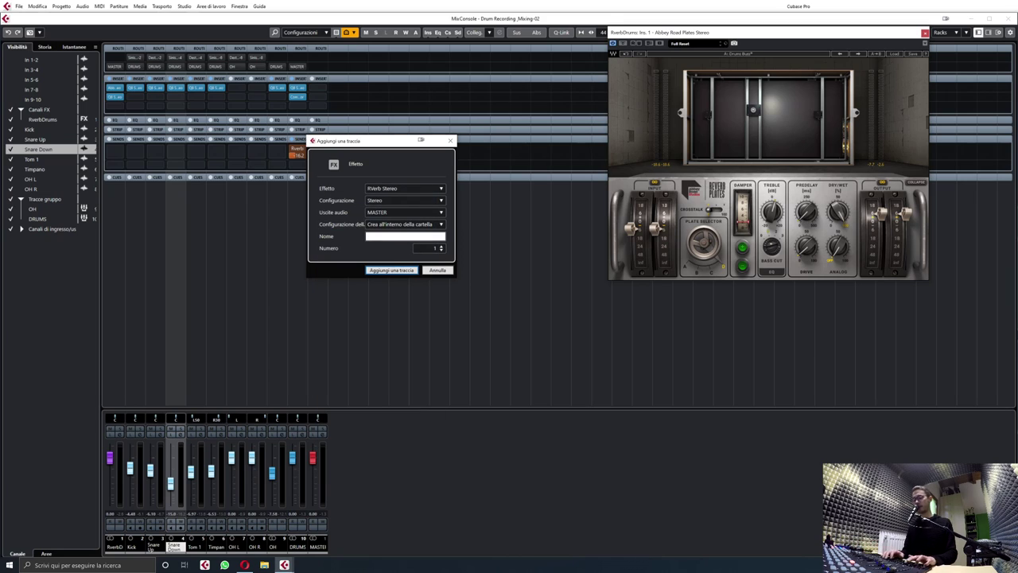
pyautogui.write('RiflessioniDrum')
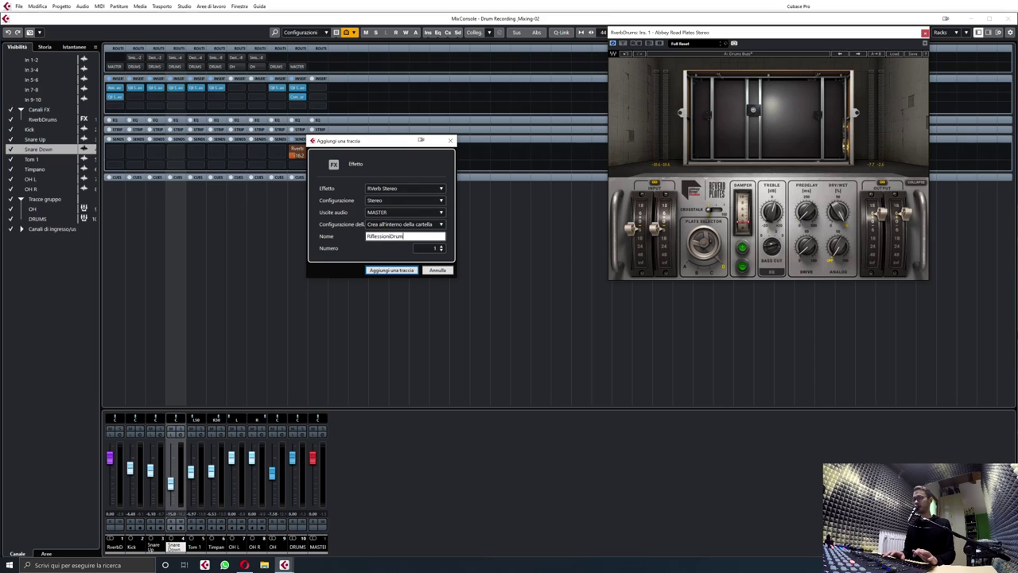
pyautogui.press('Return')
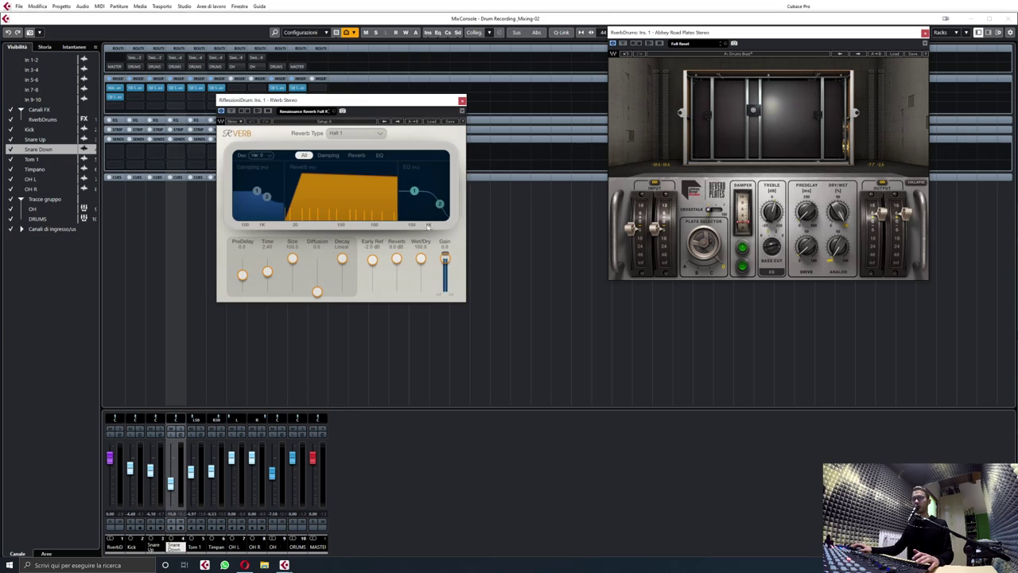
# - Load the factory Rooms preset Studio 'A' in RiflessioniDrum's RVerb and turn its Reverb level off, keeping only the early reflections
pyautogui.moveTo(384, 99); pyautogui.dragTo(532, 112)
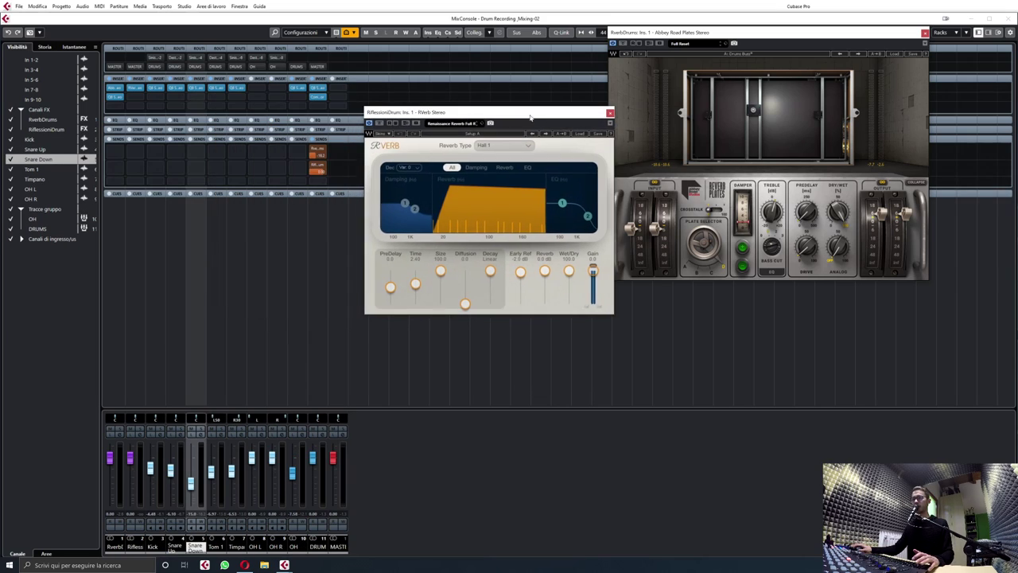
pyautogui.click(582, 134)
pyautogui.moveTo(611, 201)
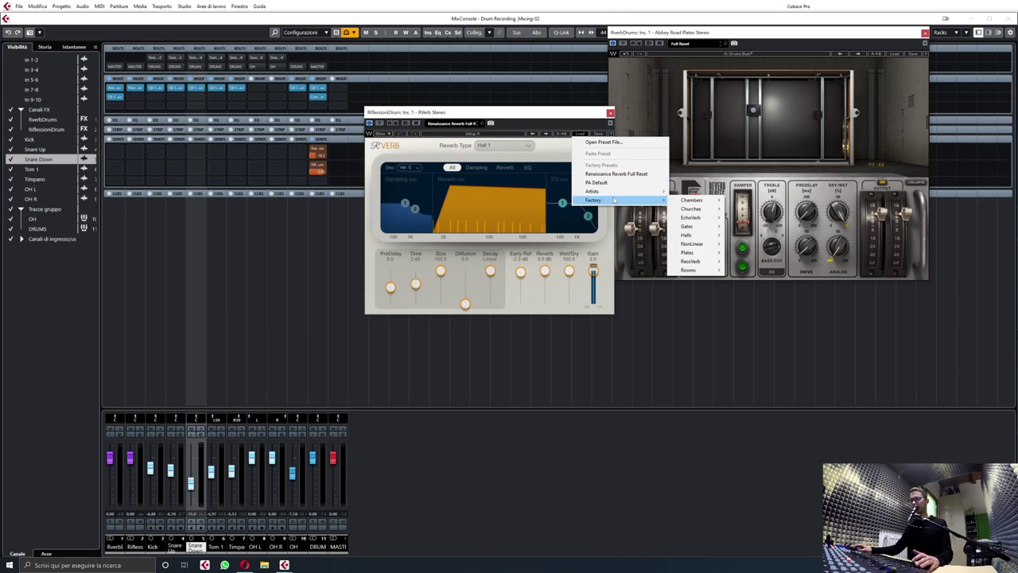
pyautogui.moveTo(689, 270)
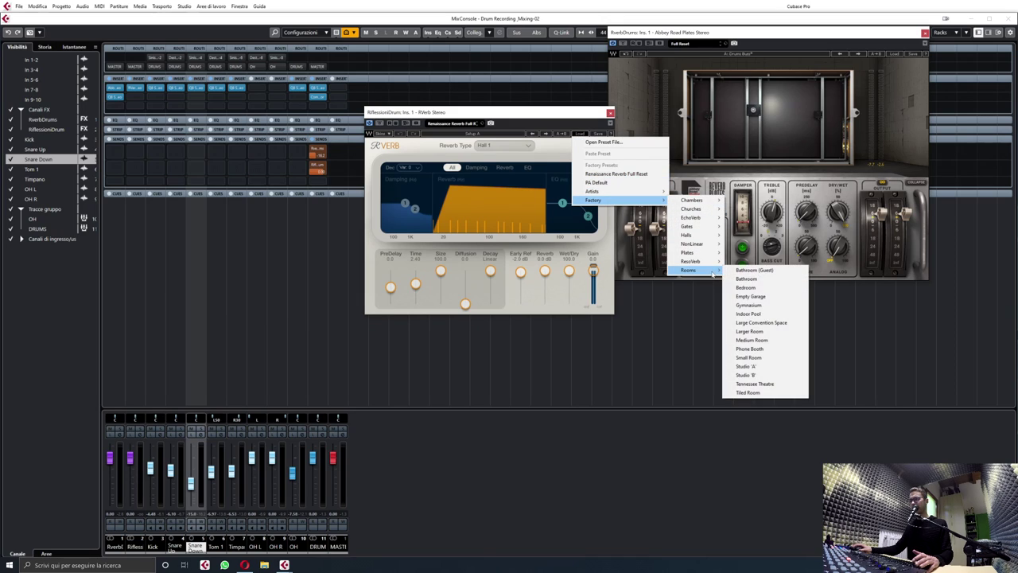
pyautogui.click(747, 366)
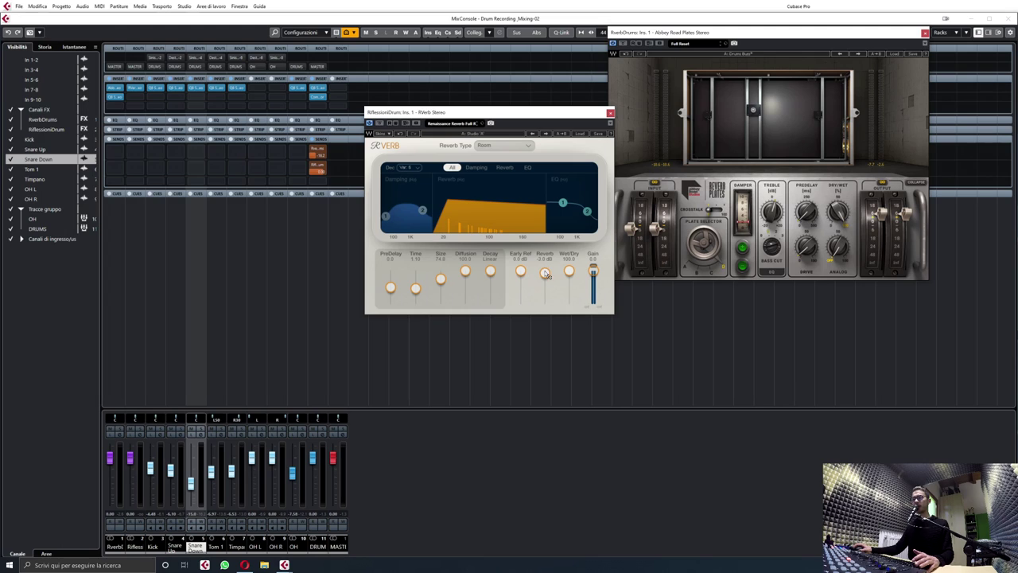
pyautogui.moveTo(546, 273); pyautogui.dragTo(545, 304)
pyautogui.moveTo(433, 117); pyautogui.dragTo(686, 88)
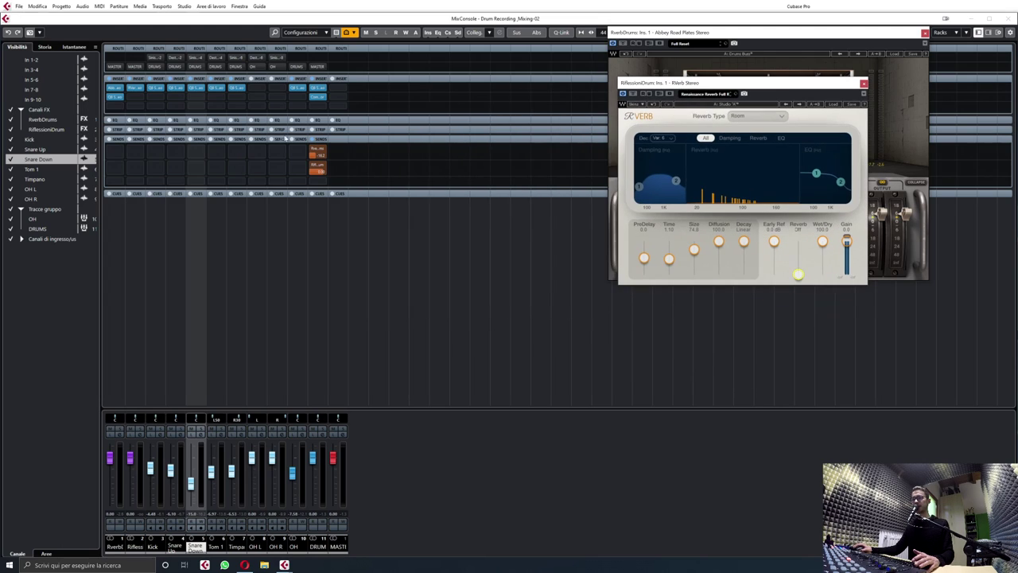
# - Audition the early reflections alone with a pre-fader DRUMS send to RiflessioniDrum and the DRUMS fader fully down, and restore post-fader sending
pyautogui.click(318, 167)
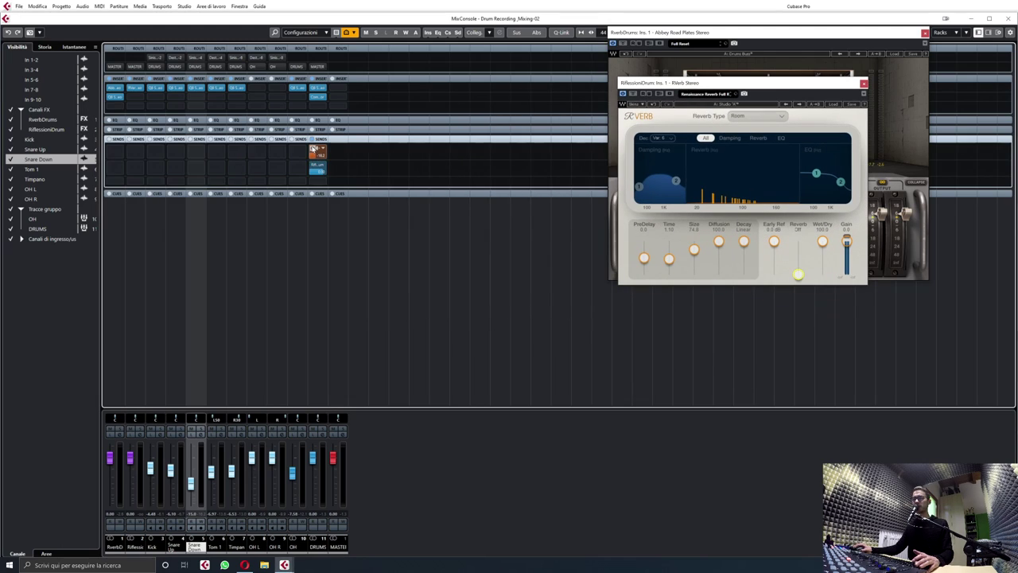
pyautogui.moveTo(311, 459); pyautogui.dragTo(312, 503)
pyautogui.press('space')
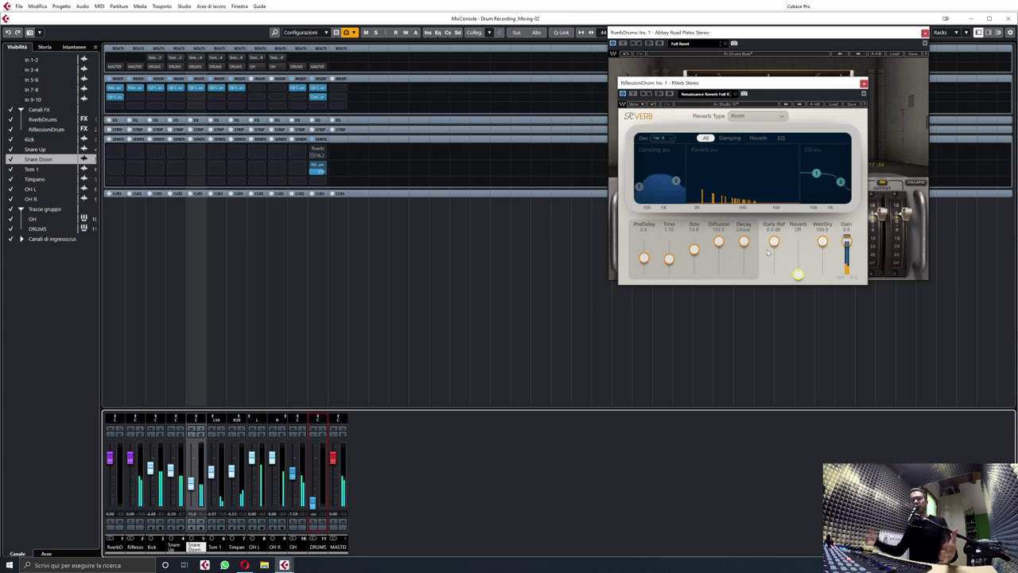
pyautogui.click(319, 164)
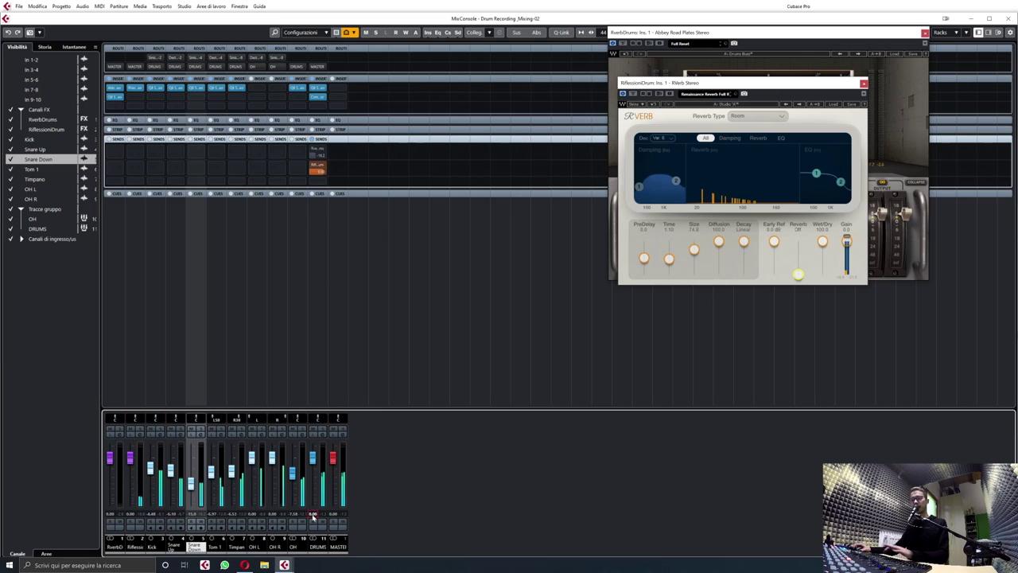
# - During playback, lower the DRUMS send to RiflessioniDrum to -12.4 dB, comparing it on and off, and reactivate the RverbDrums send
pyautogui.moveTo(319, 172); pyautogui.dragTo(317, 196)
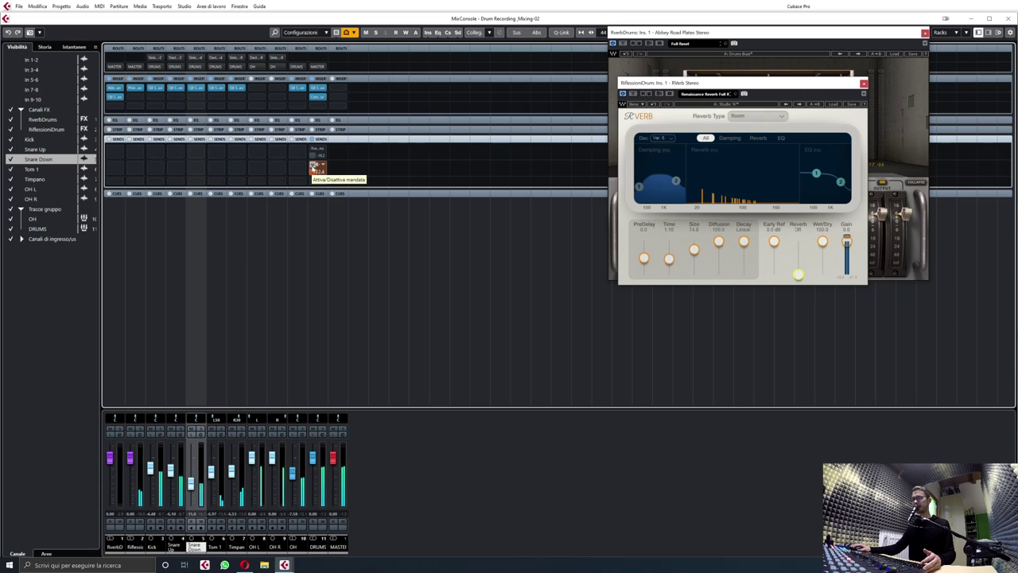
pyautogui.click(314, 166)
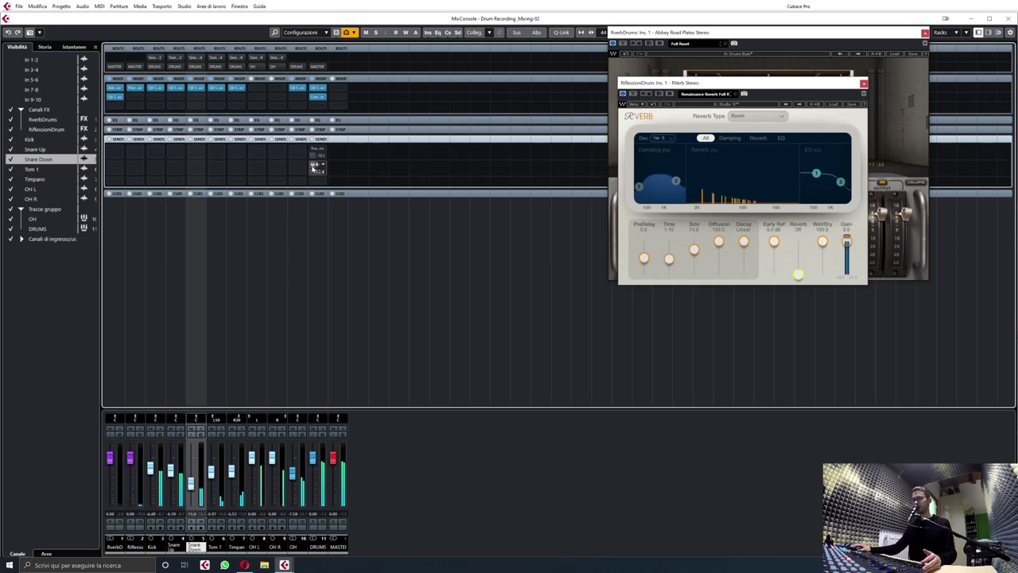
pyautogui.click(313, 166)
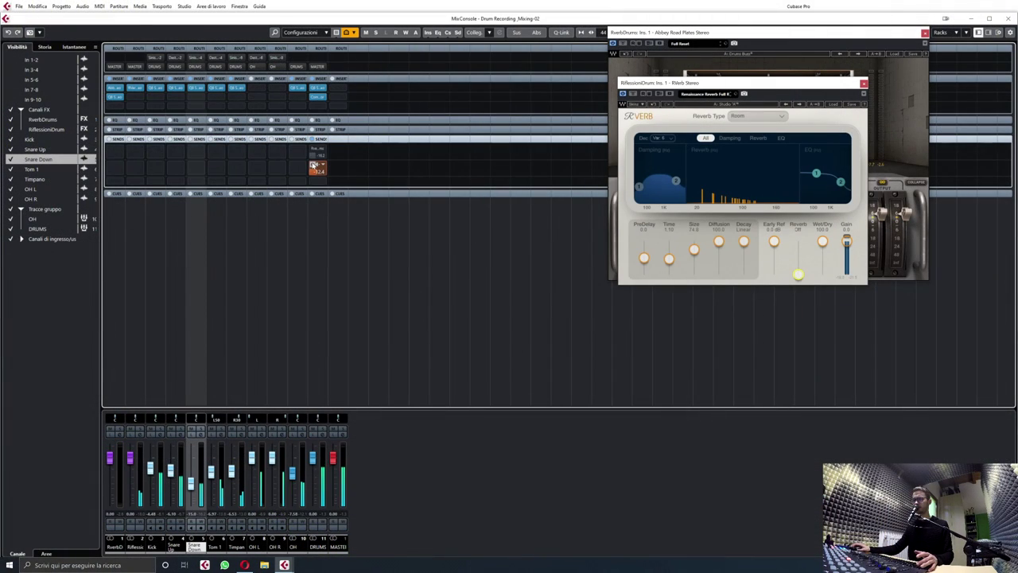
pyautogui.click(314, 166)
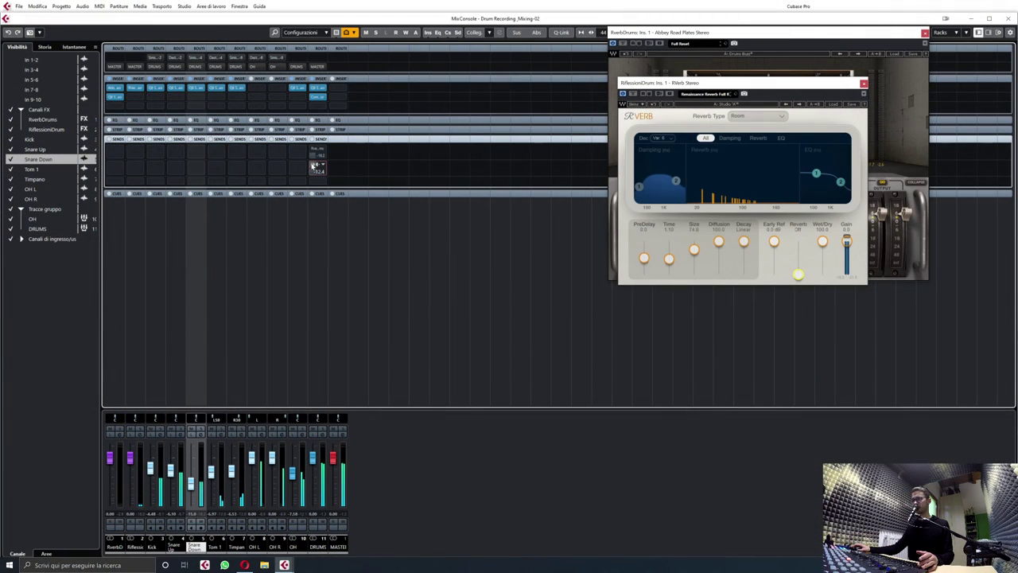
pyautogui.click(314, 165)
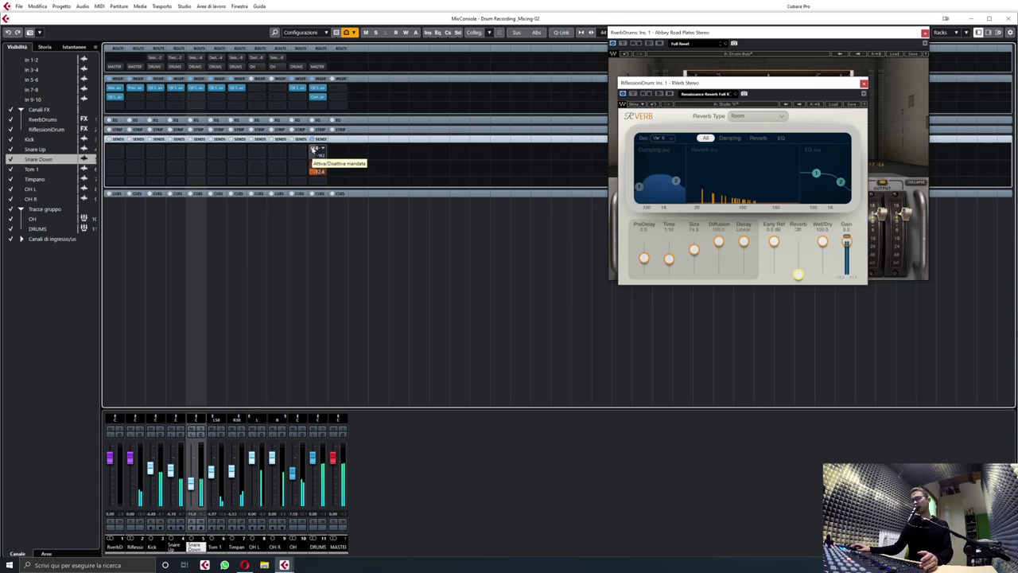
pyautogui.click(314, 150)
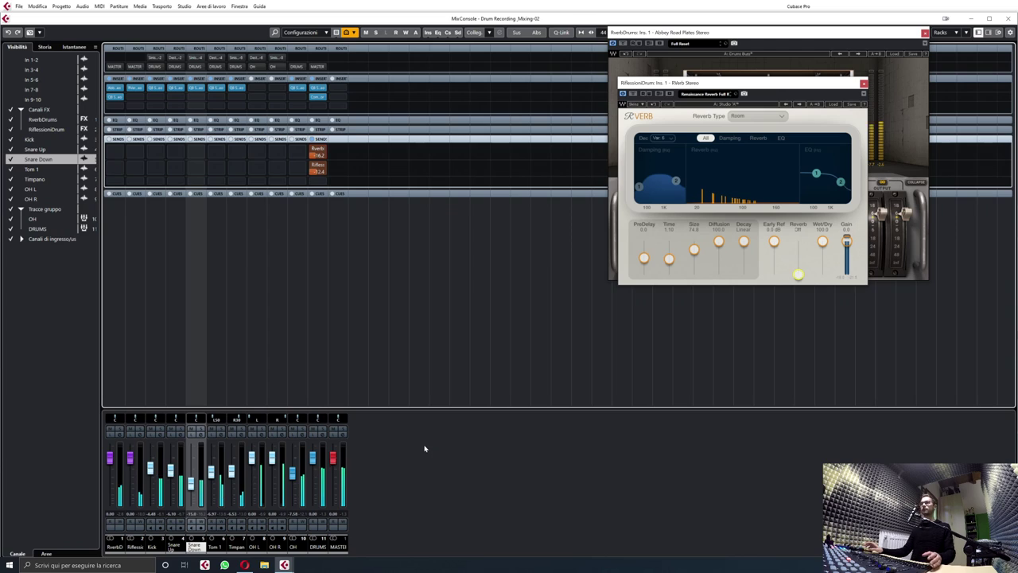